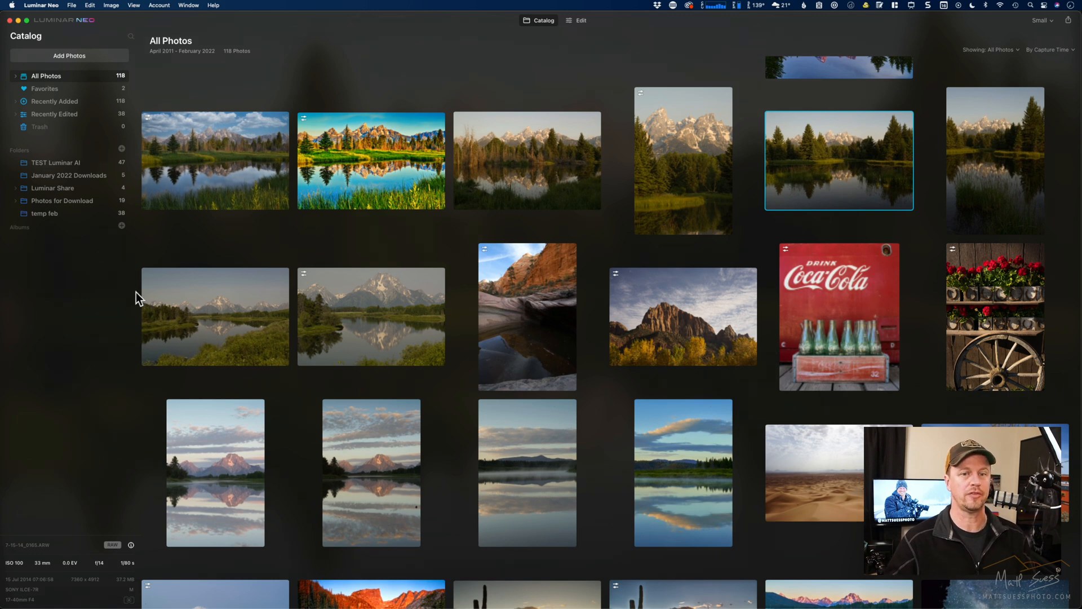
- Open the red Coca-Cola photo in the editing workspace and return to the catalog
click(668, 180)
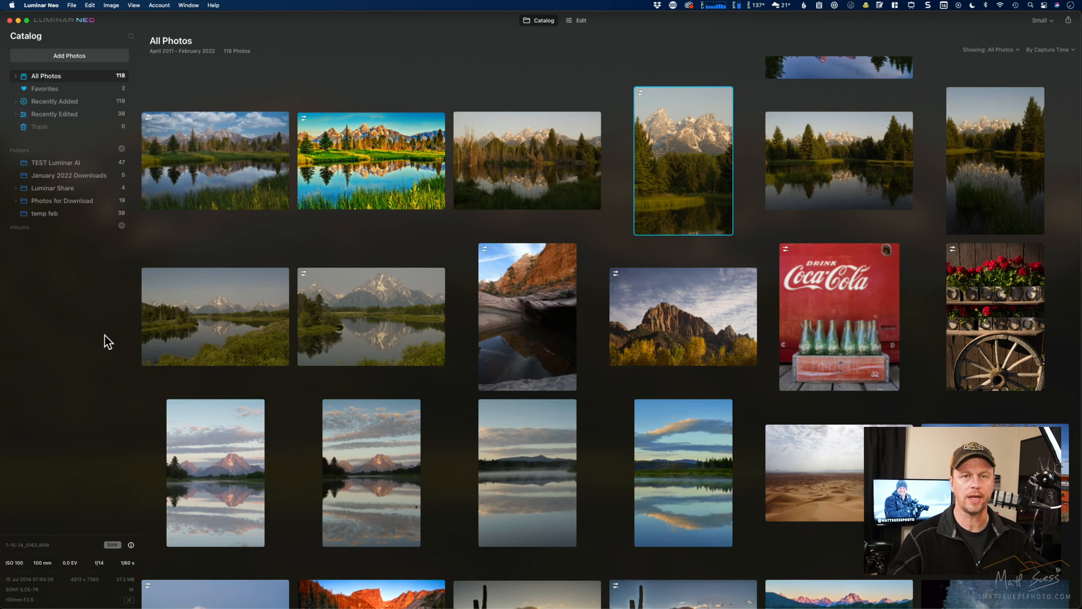
click(821, 295)
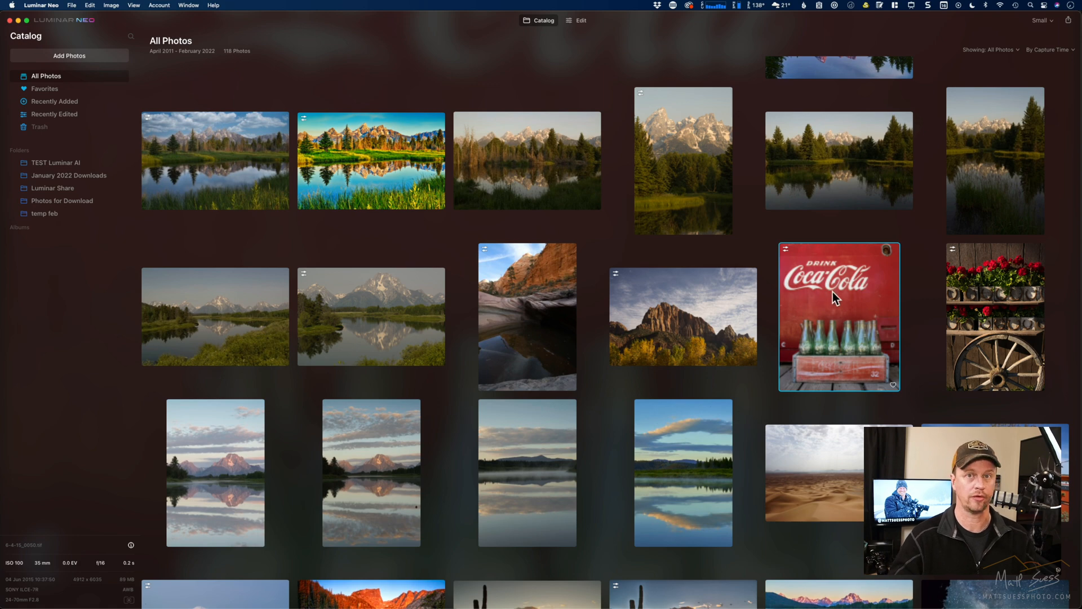
click(579, 21)
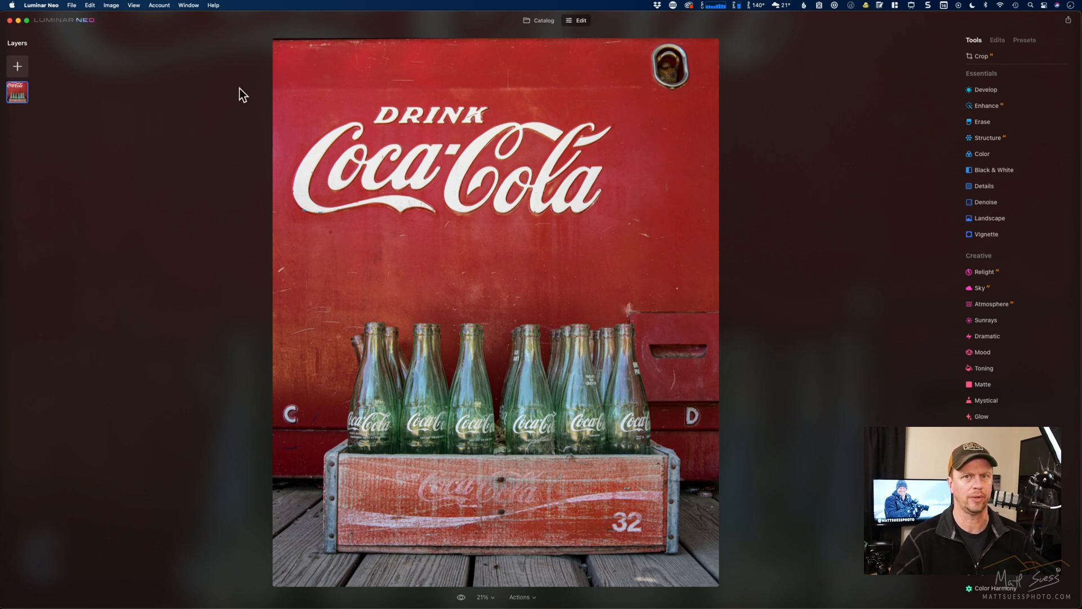
click(539, 22)
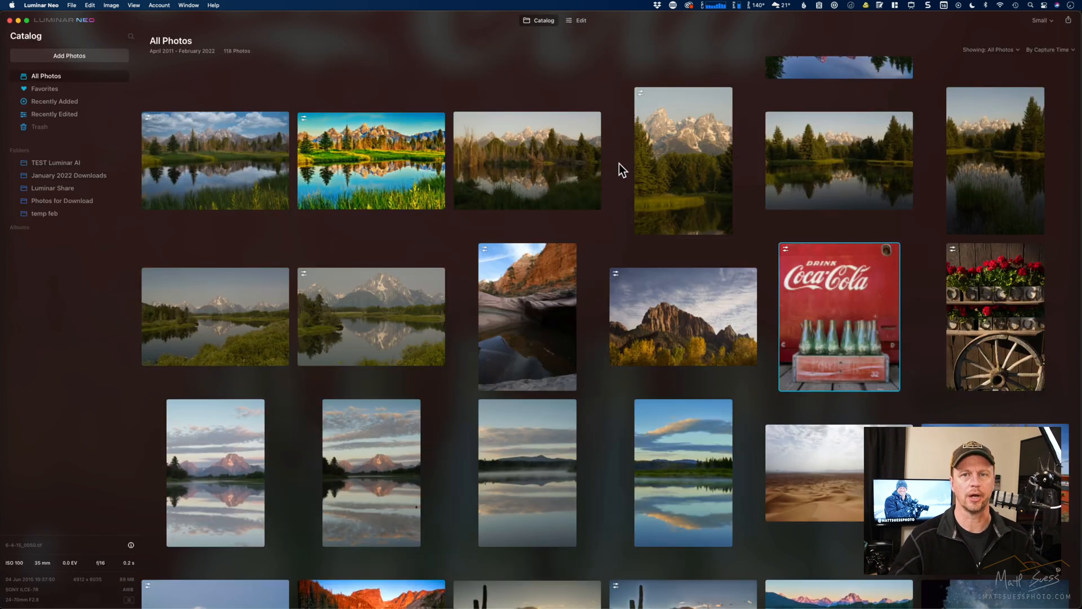
- Select the wide horizontal photo of the dark lake with pine trees and mountains and open it for editing
click(676, 165)
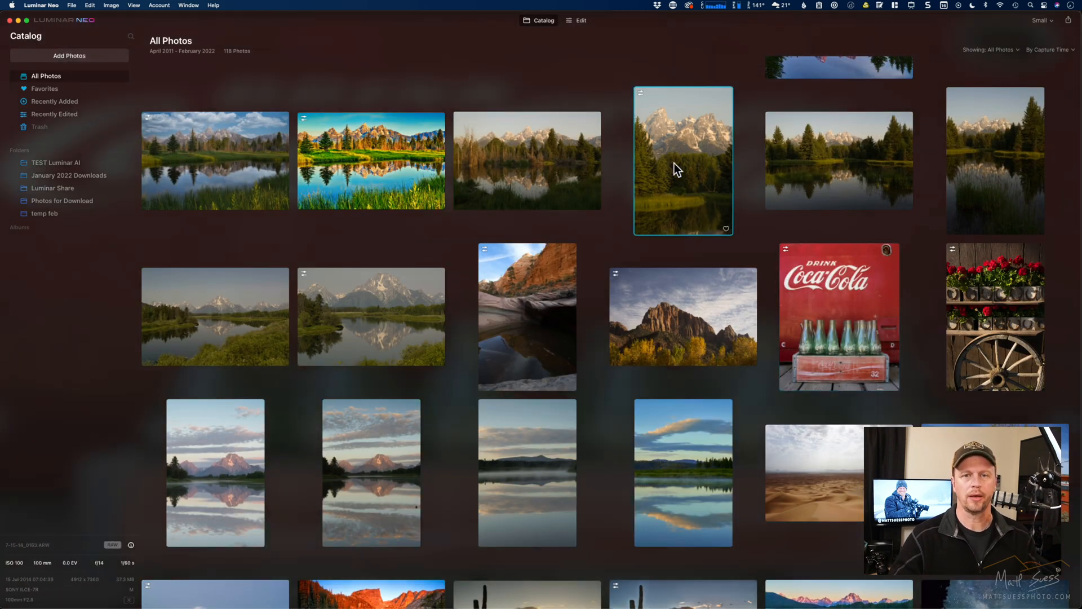
click(807, 151)
click(580, 22)
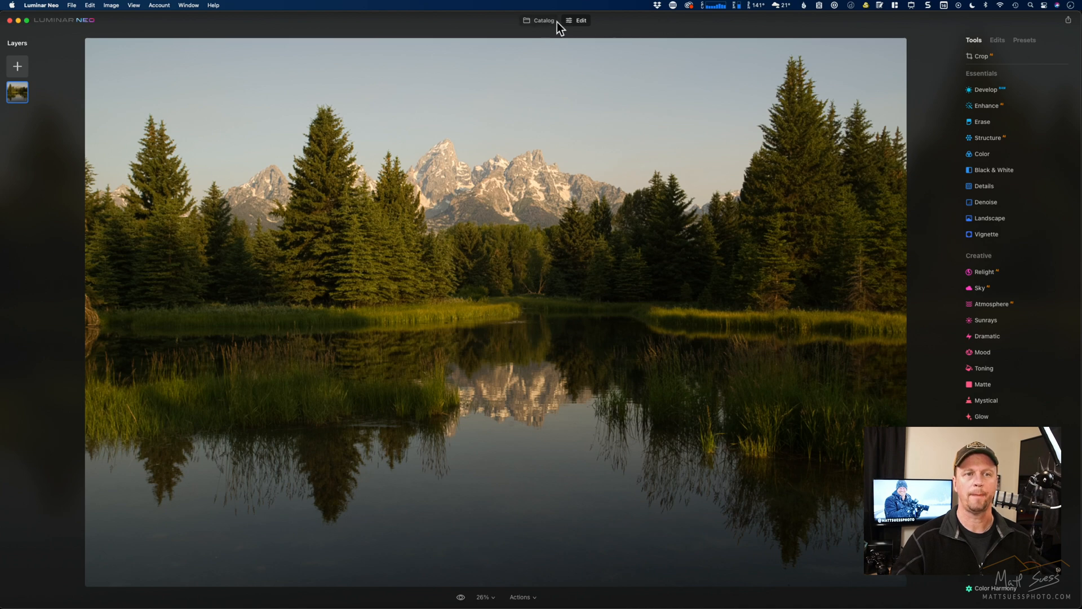
- Move the editor window down to view the Luminar AI window behind it, and move it back up
drag(633, 23, 639, 90)
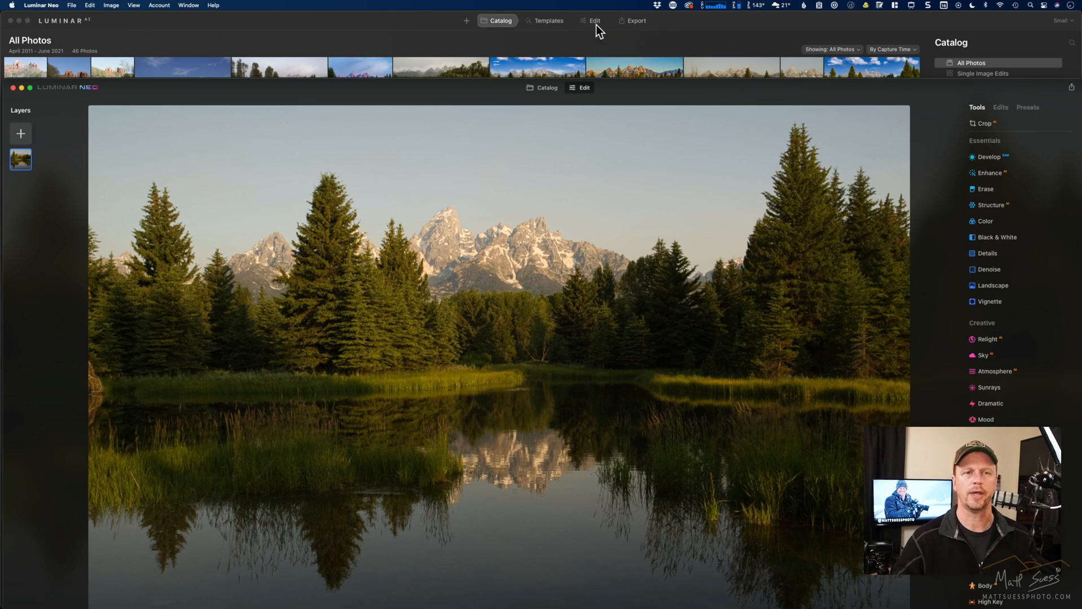
drag(652, 91, 648, 24)
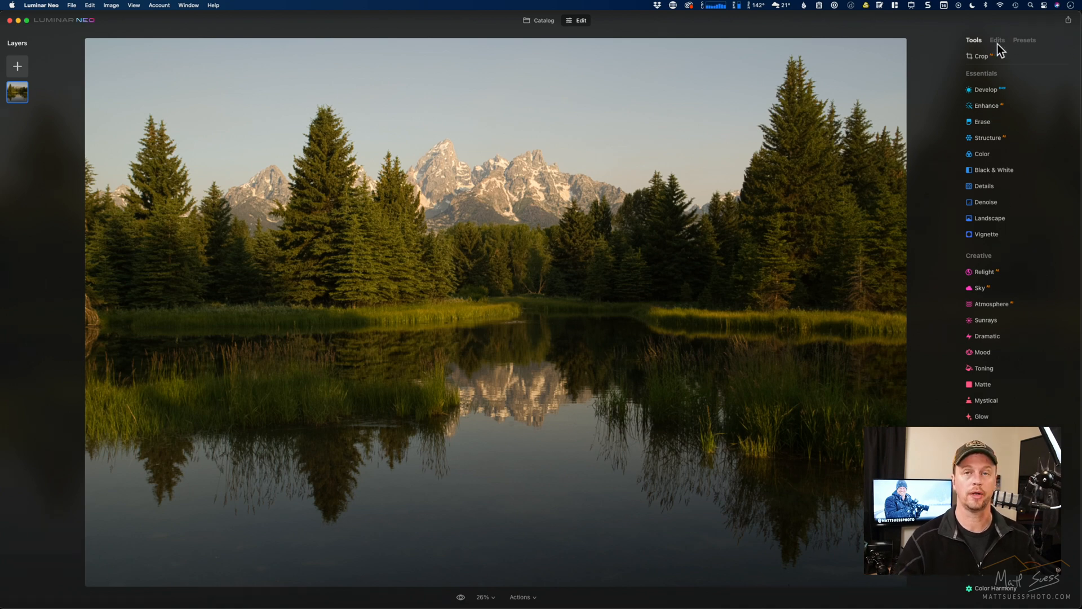
- Set the Enhance tool's Accent to 83 and compare the lake photo with its original
click(987, 106)
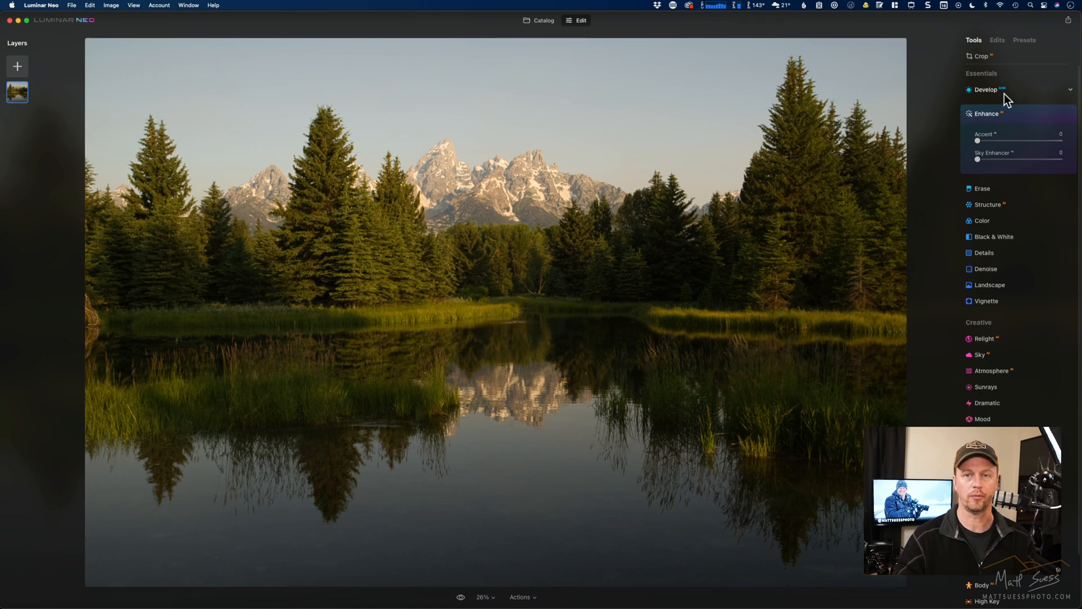
click(981, 140)
drag(1010, 140, 1043, 141)
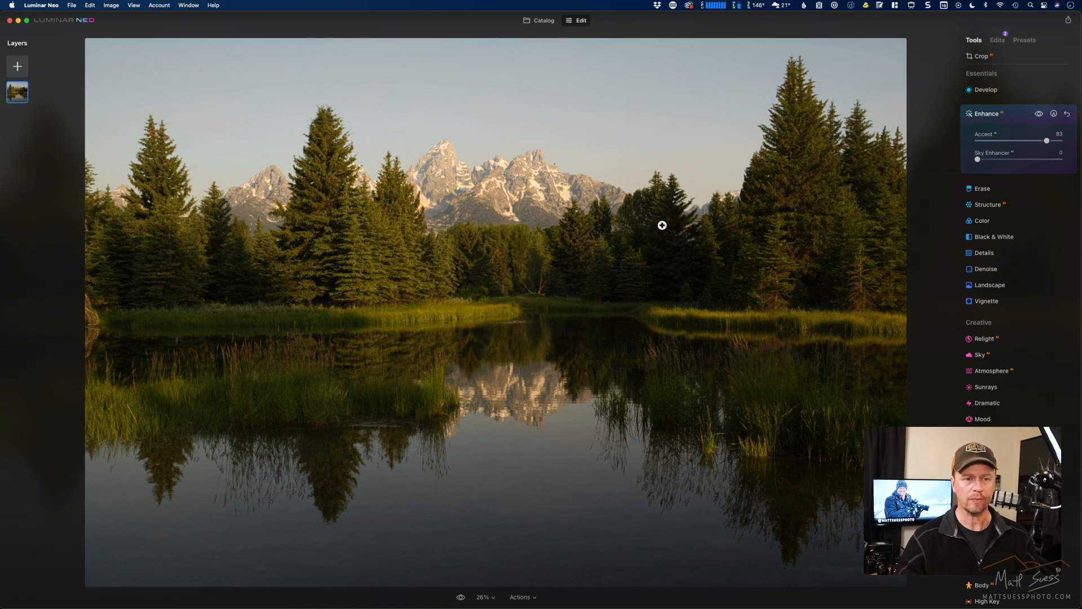
key(backslash)
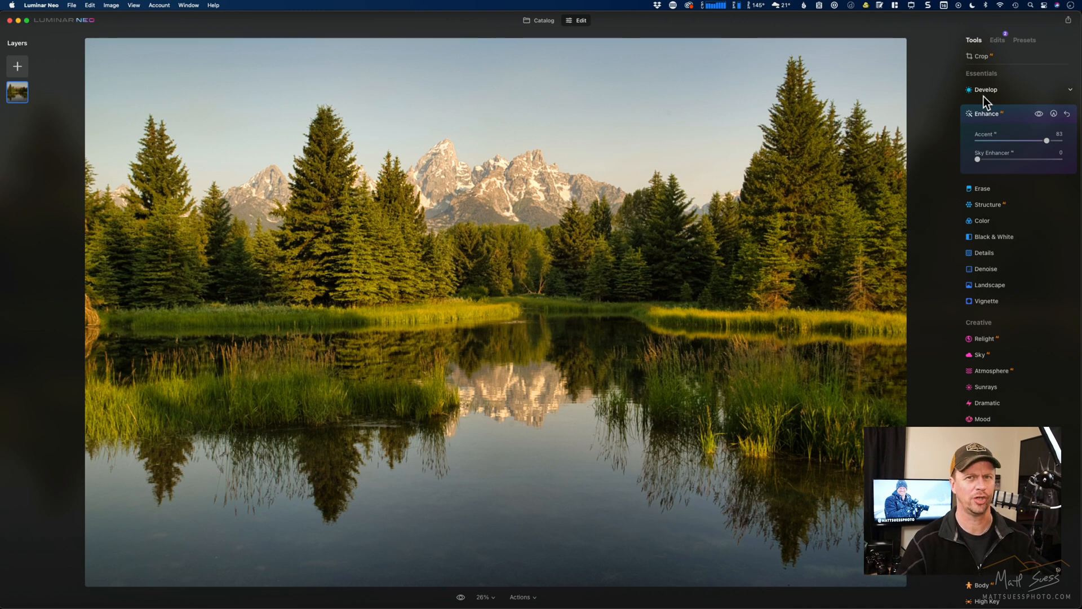
- Set the Structure tool's Amount to 57 and reopen the Enhance tool
click(993, 205)
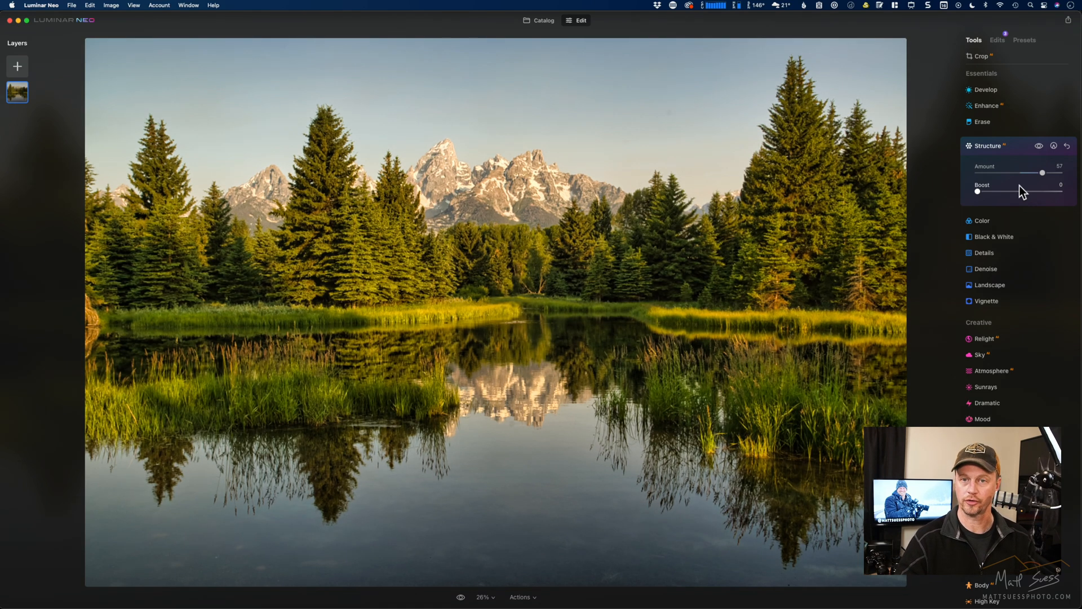
click(1023, 108)
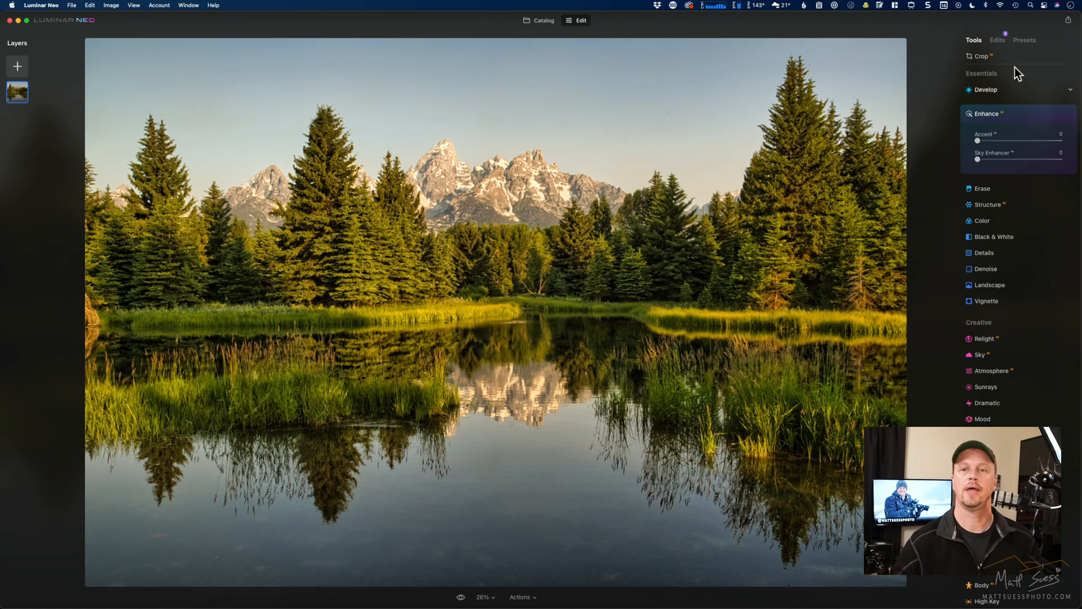
- Examine the Enhance and Structure entries in the photo's list of applied edits and return to the tools
click(997, 41)
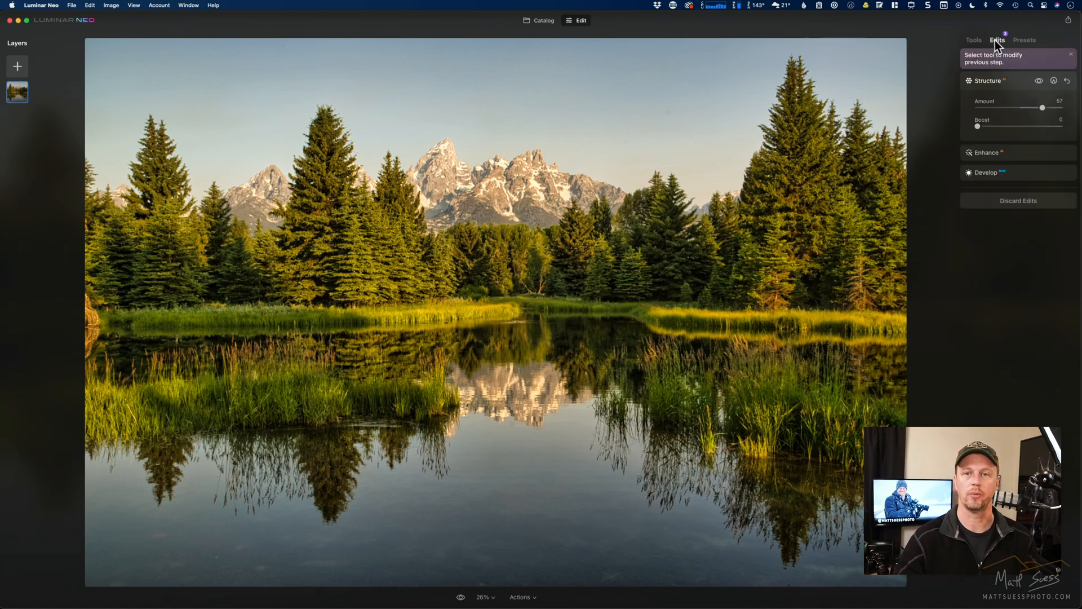
click(1010, 155)
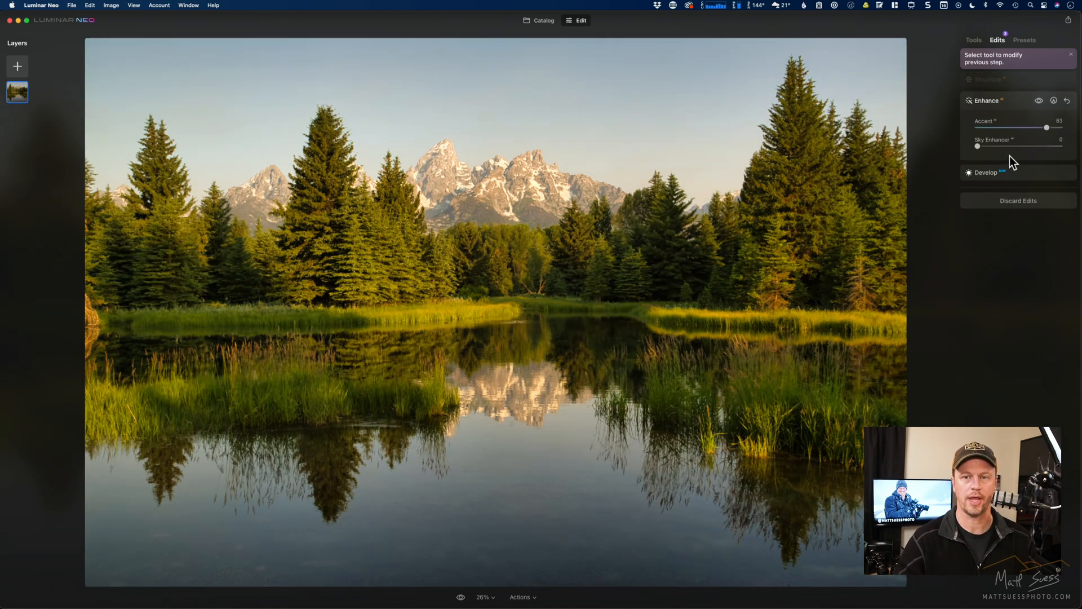
click(1018, 83)
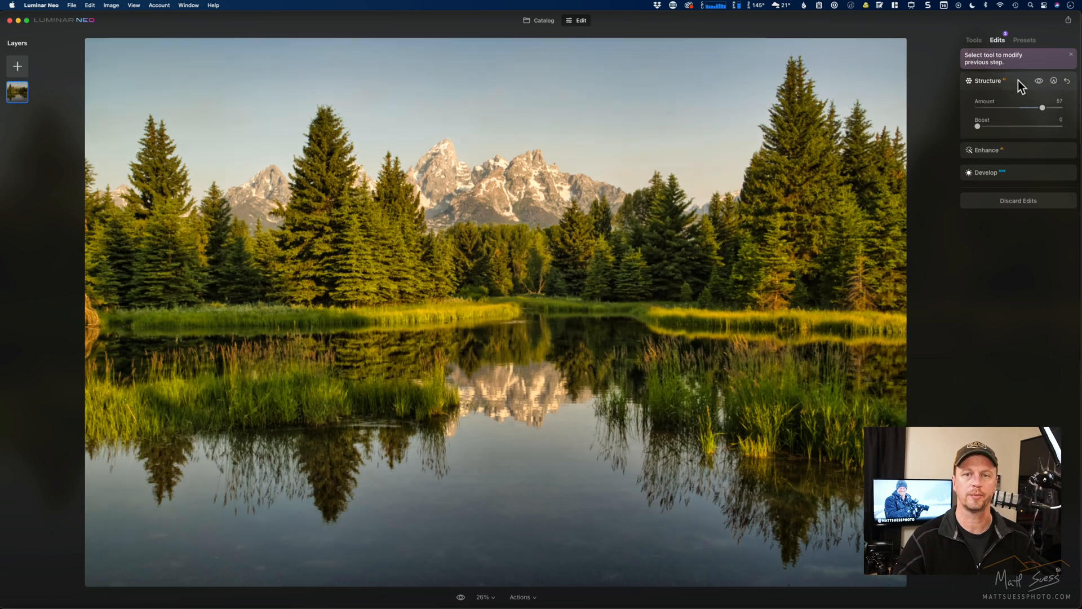
click(974, 41)
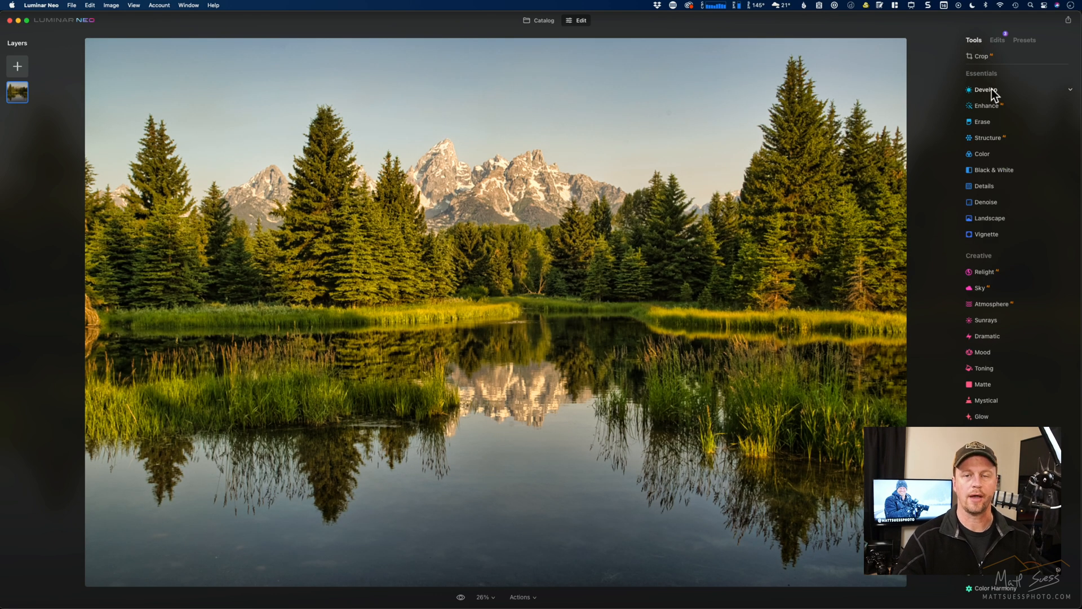
- Modify the existing raw Develop edit, setting Exposure to 0.72 and Shadows to 18
click(1001, 40)
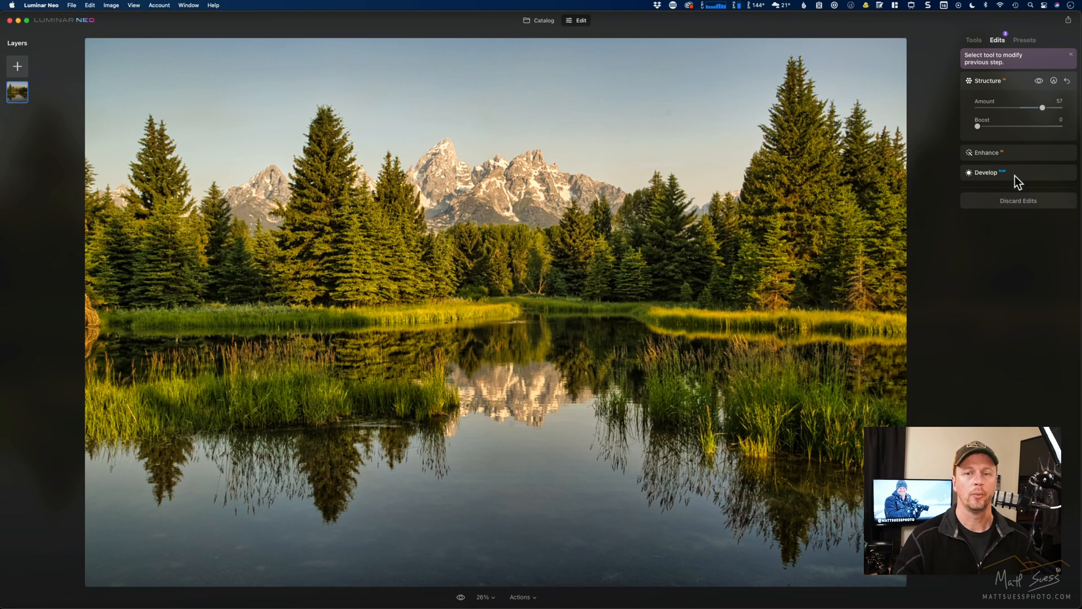
click(1015, 176)
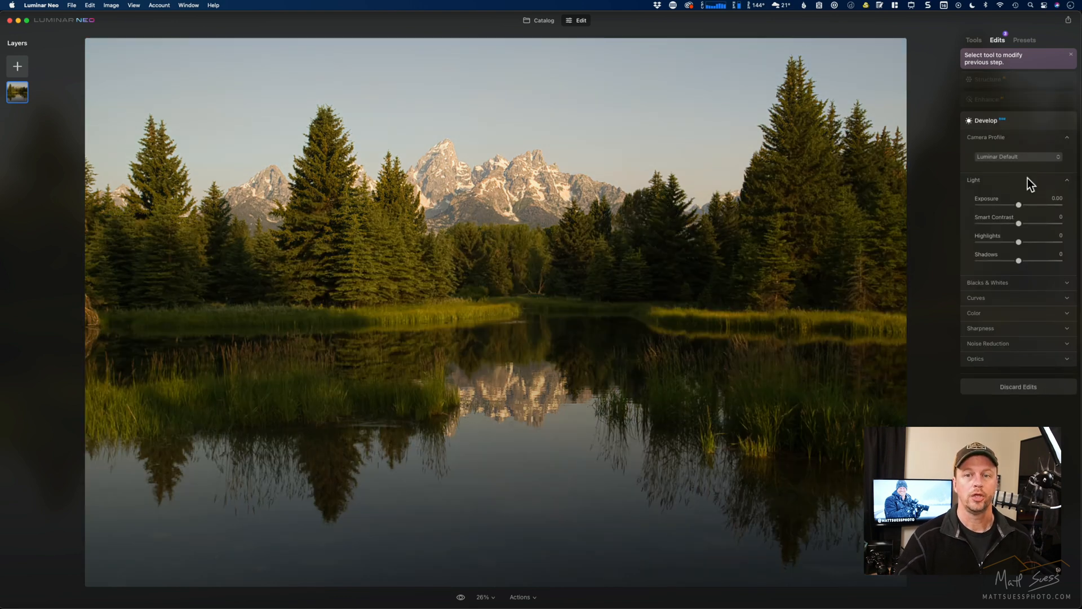
mouse_move(1019, 205)
mouse_down()
mouse_move(1004, 205)
mouse_move(1024, 206)
mouse_up()
mouse_move(1020, 262)
mouse_down()
mouse_move(1046, 262)
mouse_move(1027, 263)
mouse_up()
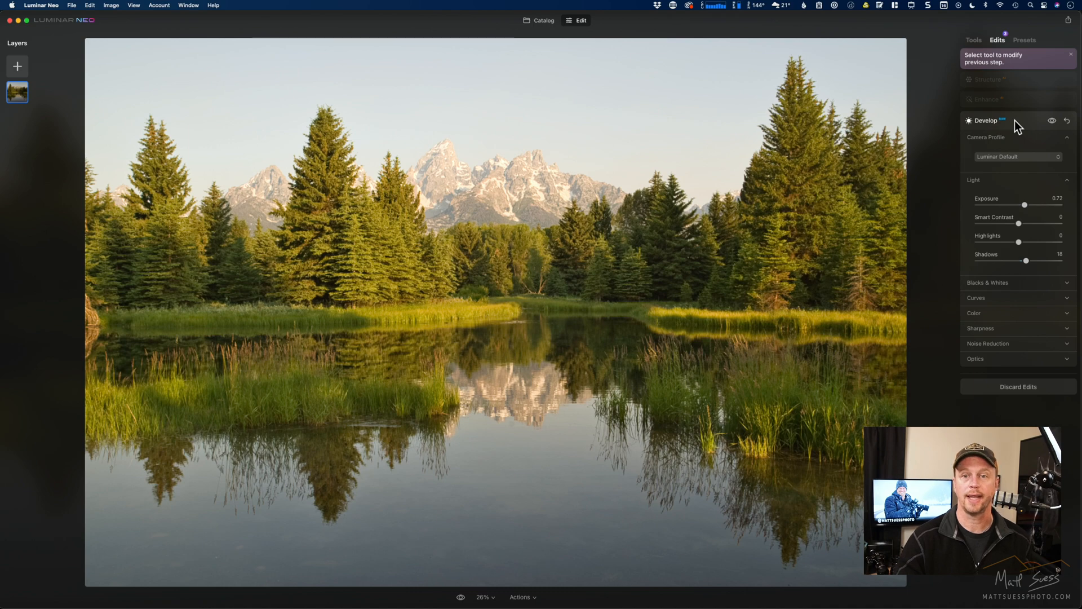
- Set the existing Enhance edit's Accent to 60 and go back to the Structure edit
click(1019, 99)
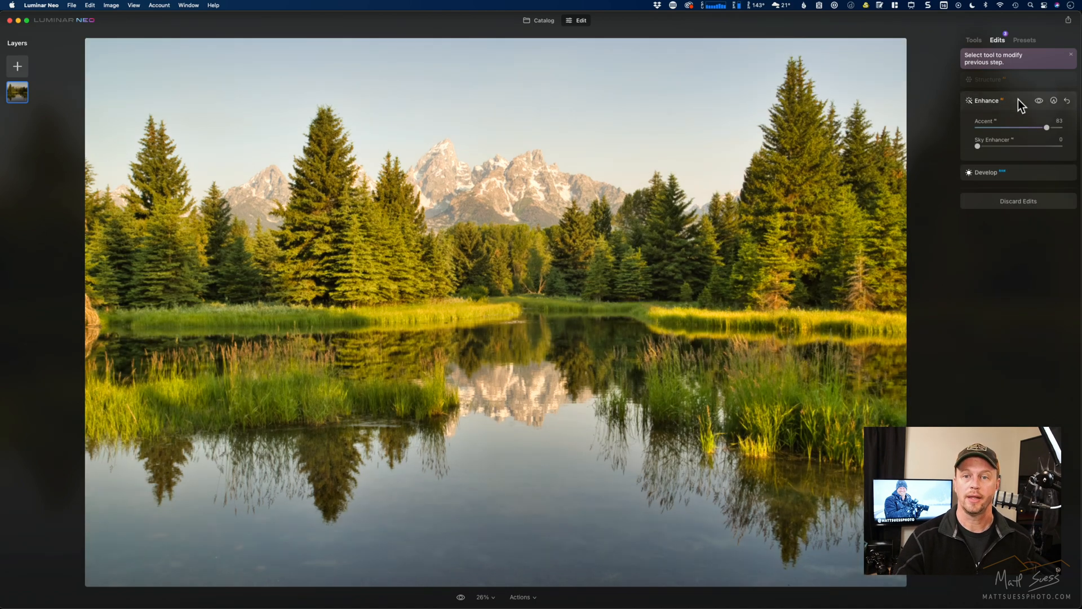
click(1027, 127)
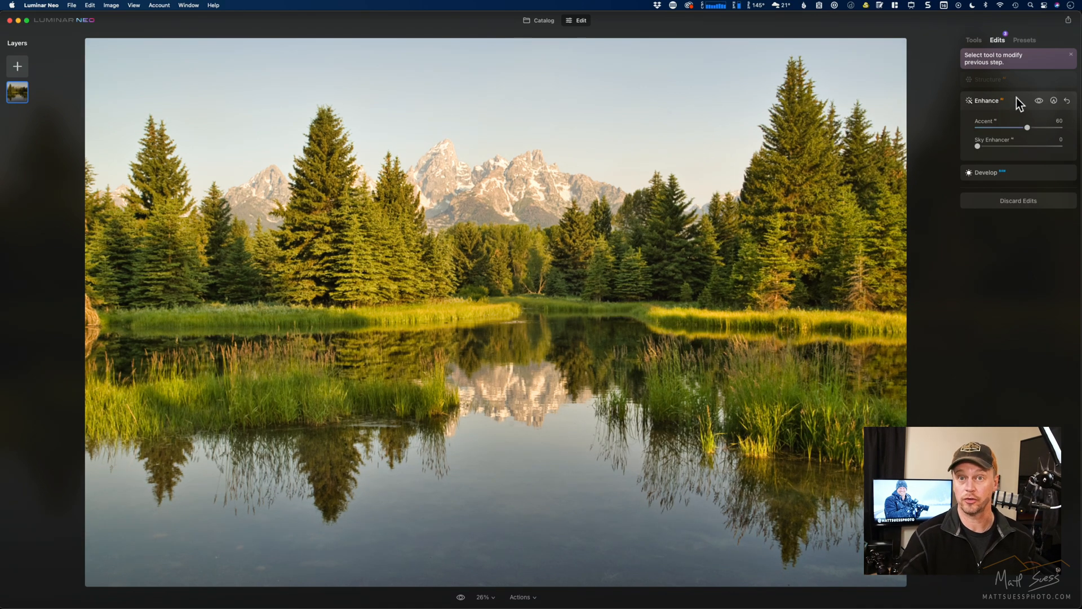
click(1019, 77)
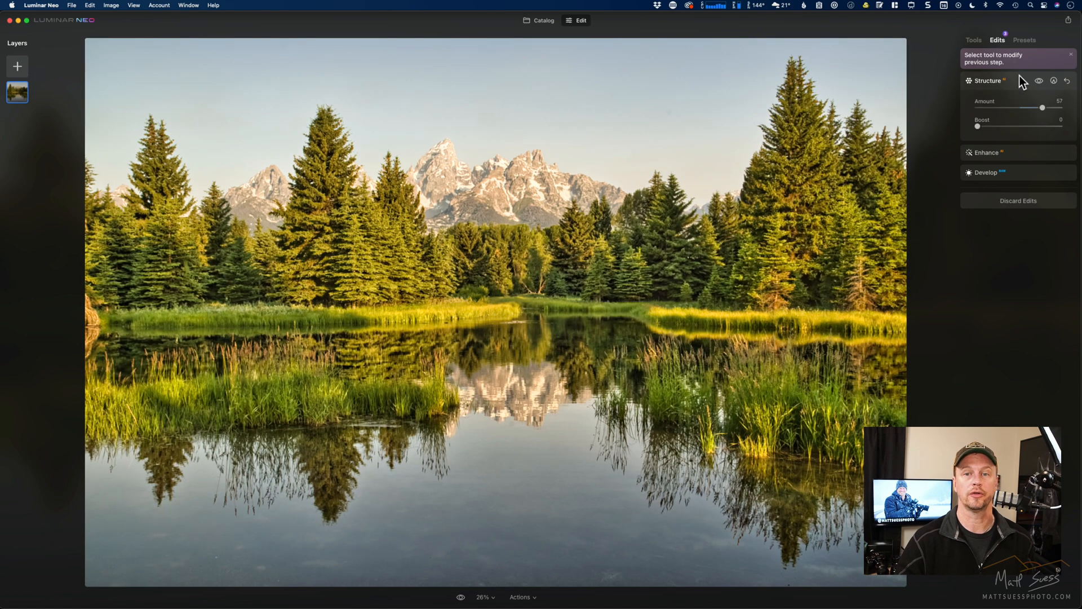
- Add a second Develop adjustment with Shadows at 37 and review it in the list of applied edits
click(975, 40)
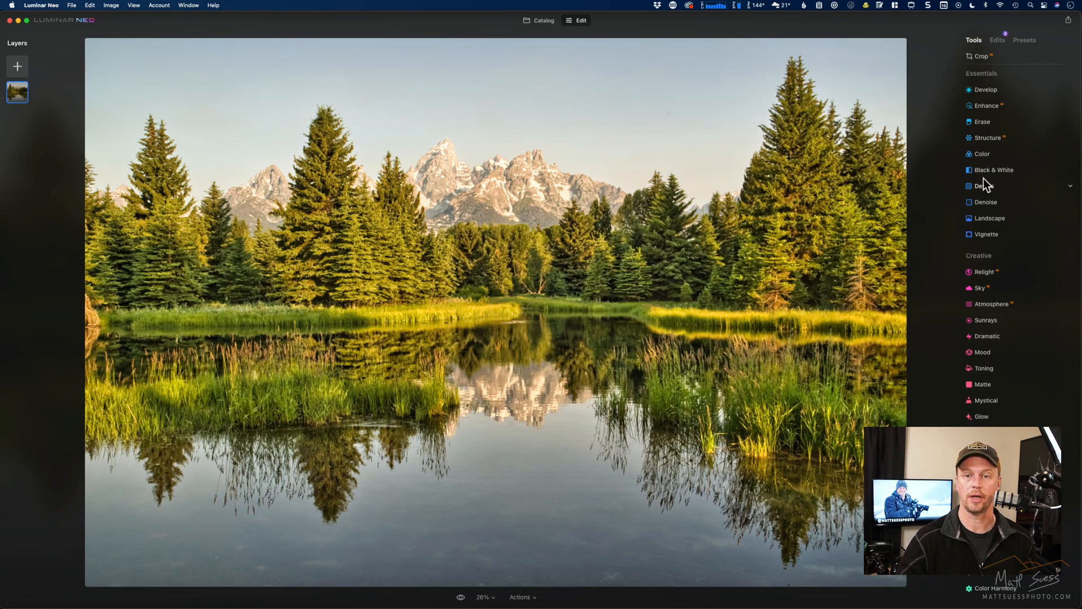
click(987, 90)
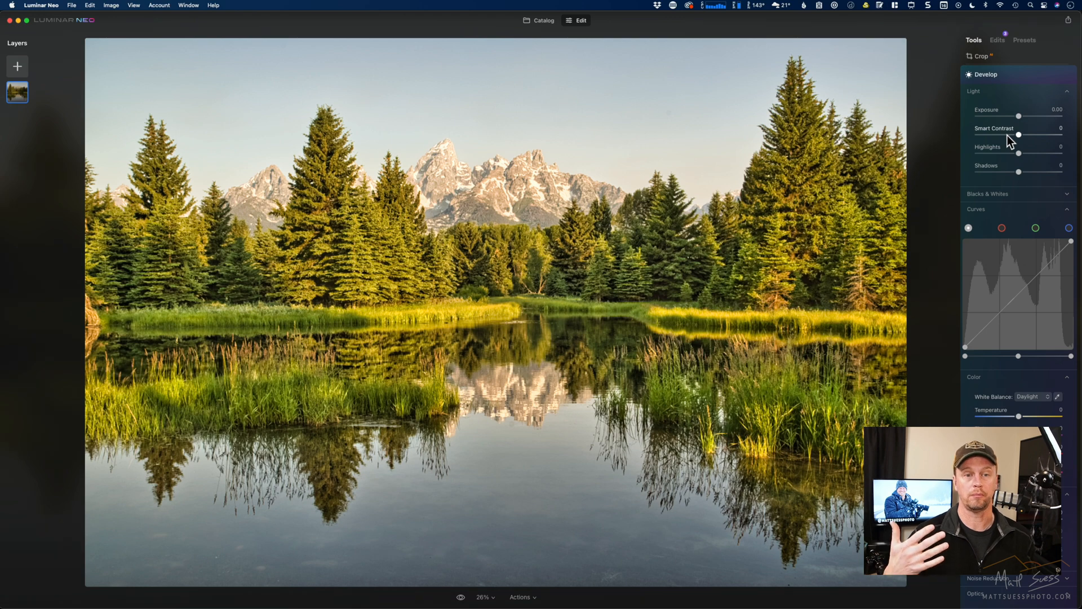
drag(1020, 169, 1036, 173)
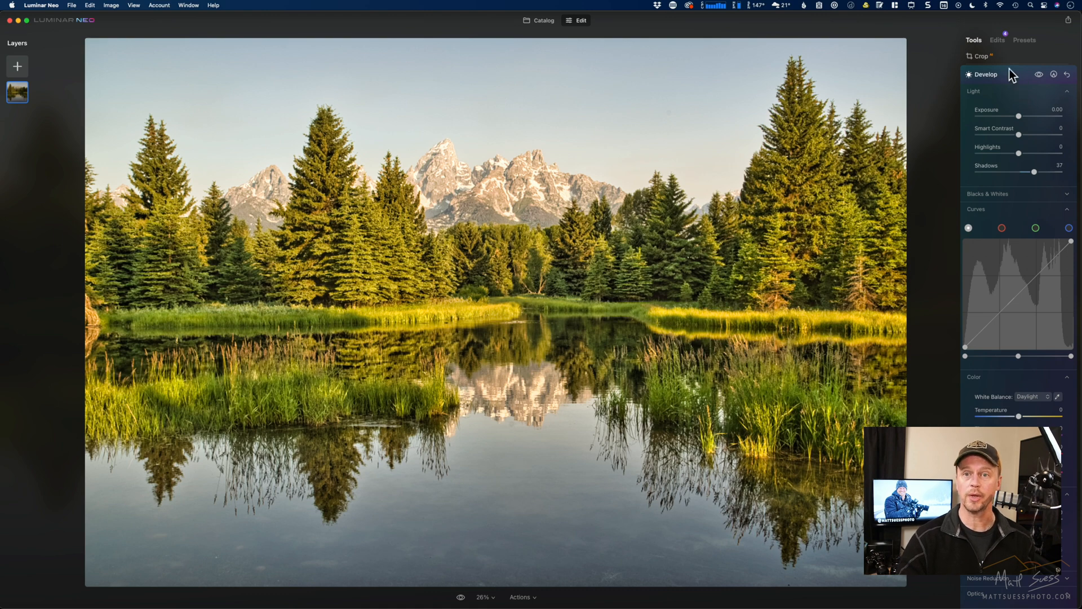
click(998, 41)
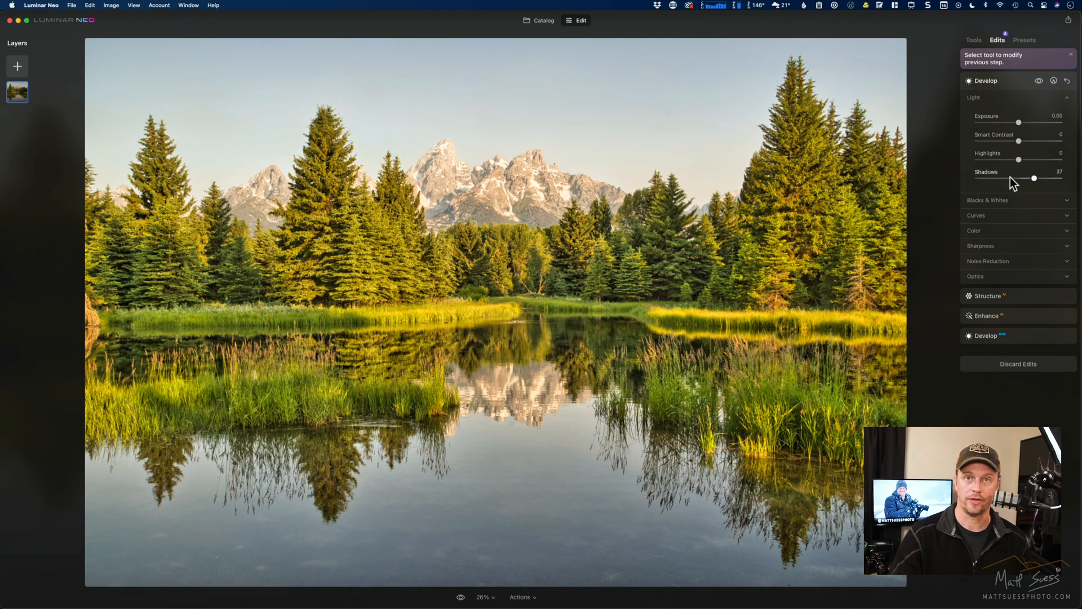
click(973, 40)
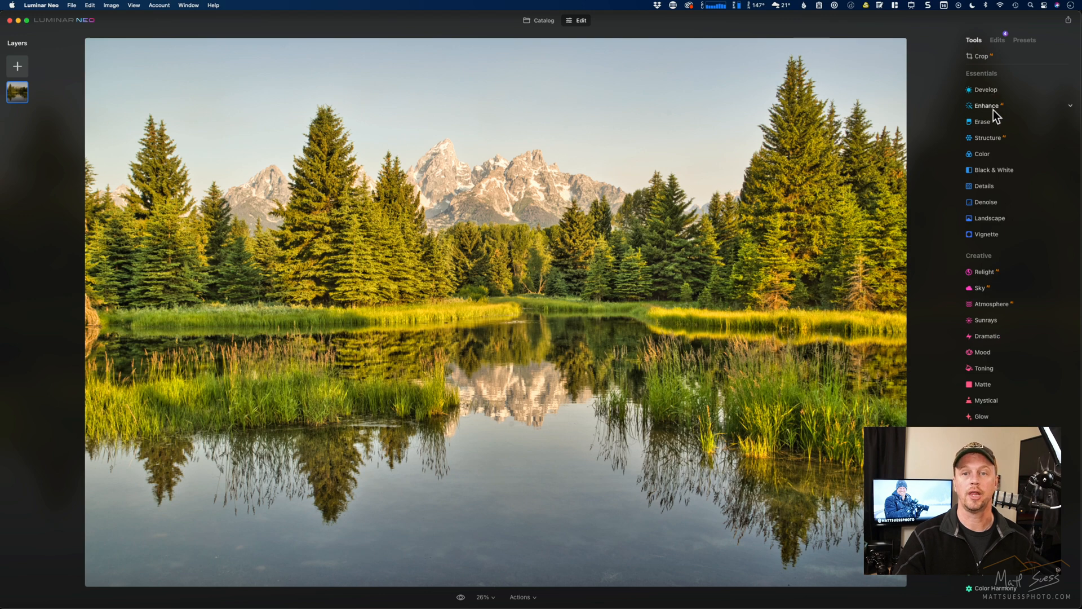
- Raise the existing Enhance edit's Accent to about 74, return to the newest Develop edit and compare the photo with its original
click(998, 40)
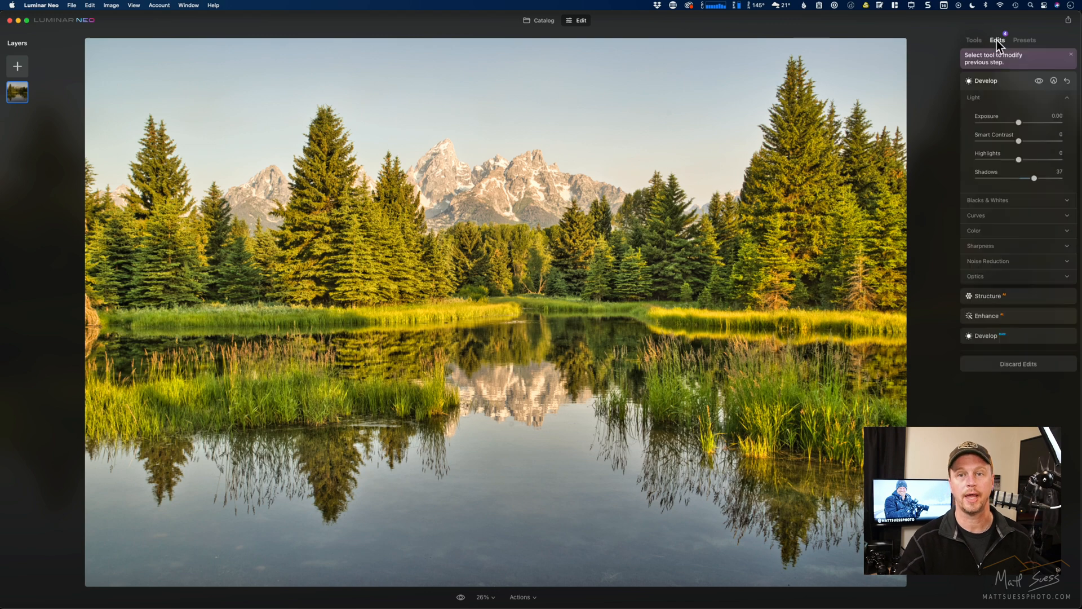
click(1008, 315)
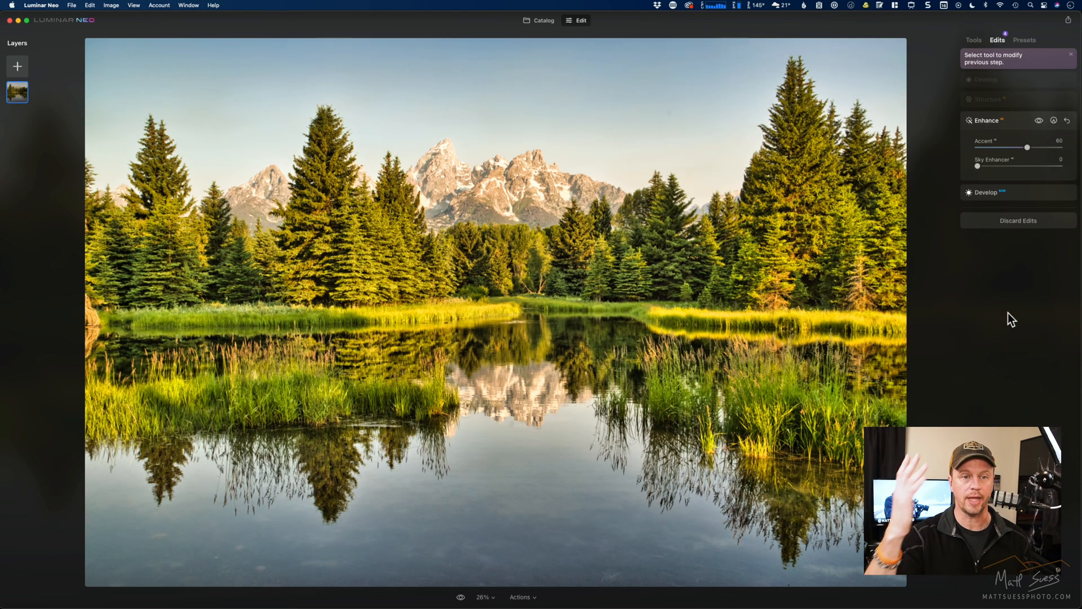
drag(1027, 148, 1041, 147)
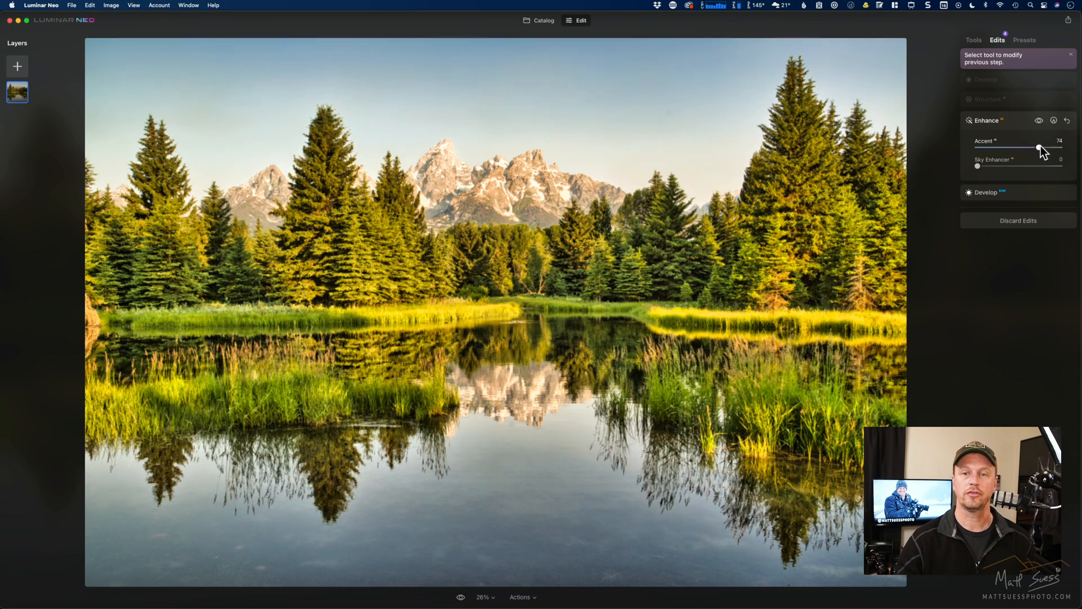
click(1031, 80)
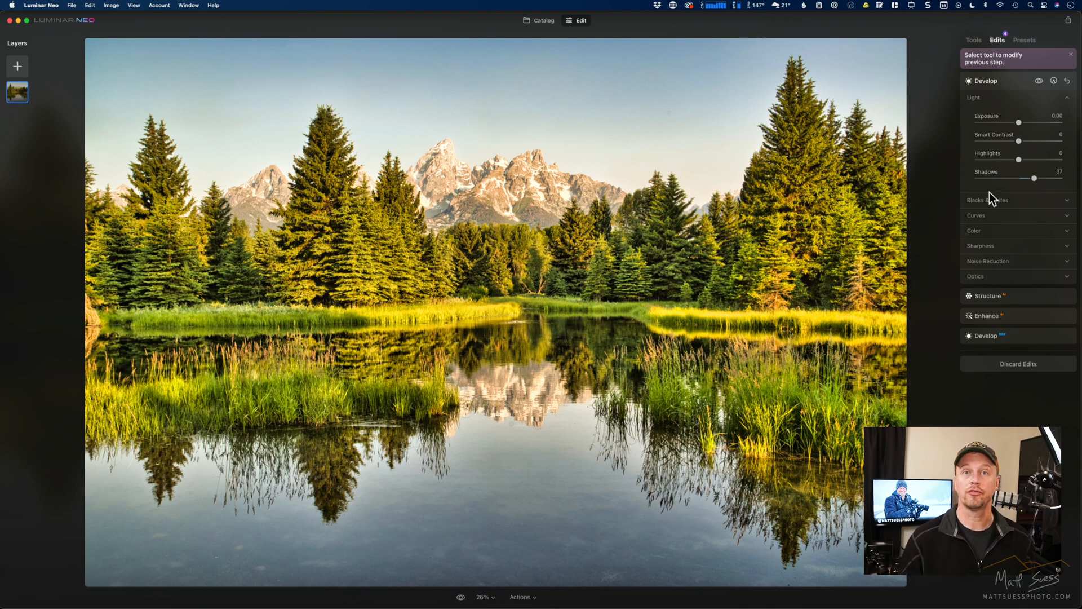
key(backslash)
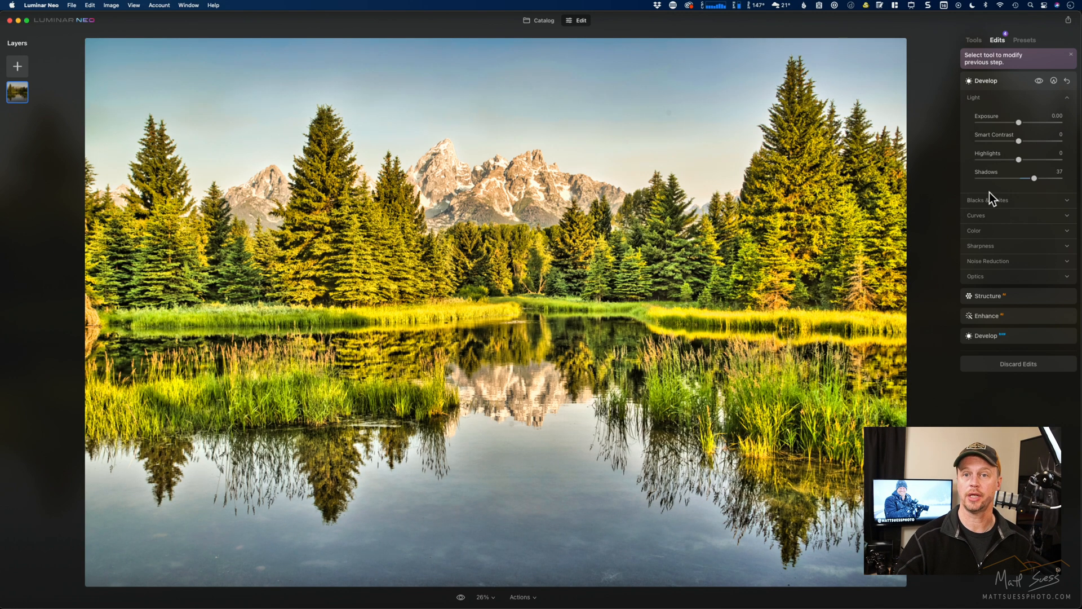
- Apply the Electric City preset from the Big City Lights collection to the lake photo
click(1024, 41)
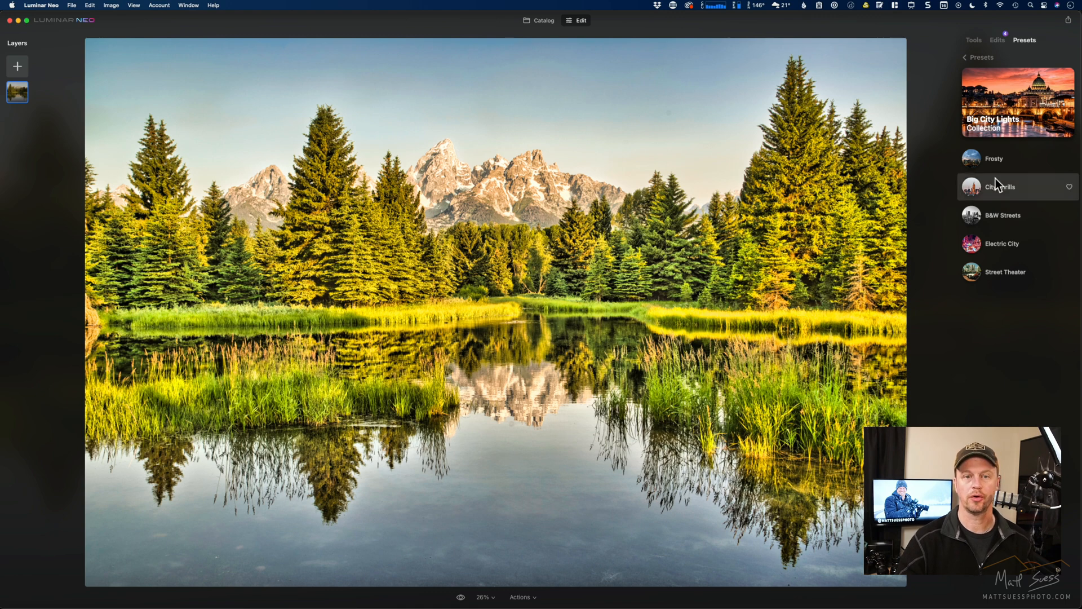
click(972, 243)
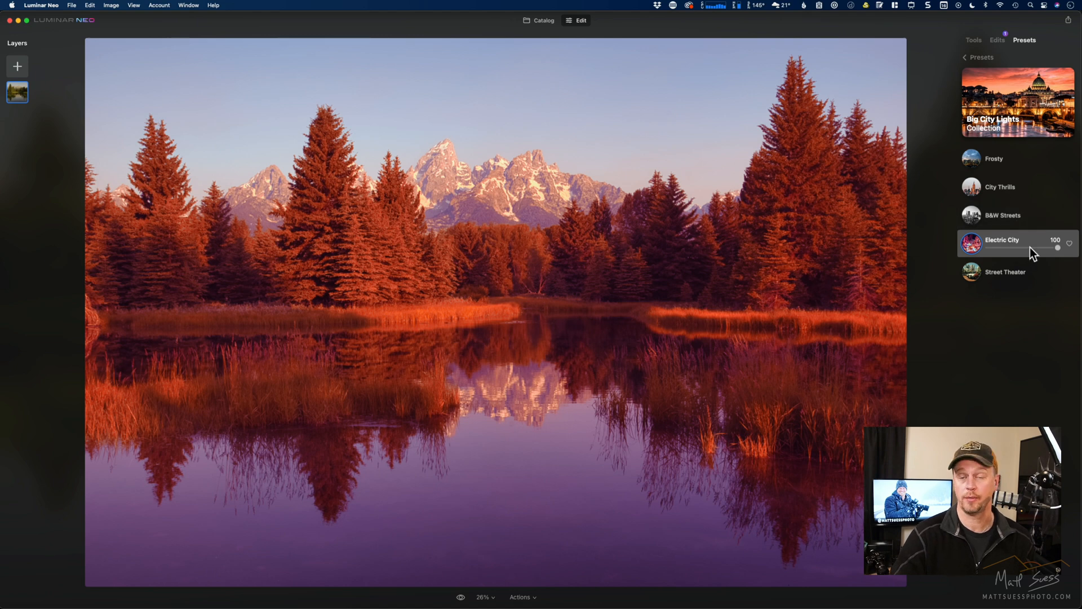
- Review the applied preset in the list of edits, revisit its preset collection and return to the editing tools
click(998, 41)
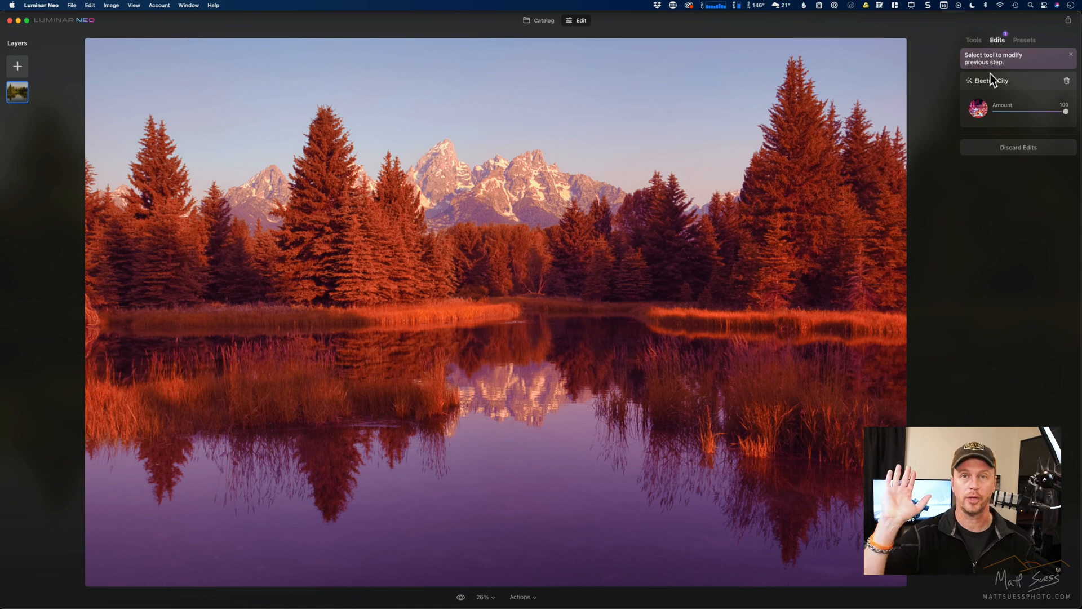
click(1024, 40)
mouse_move(1057, 248)
mouse_down()
mouse_move(1011, 255)
mouse_move(1055, 242)
mouse_up()
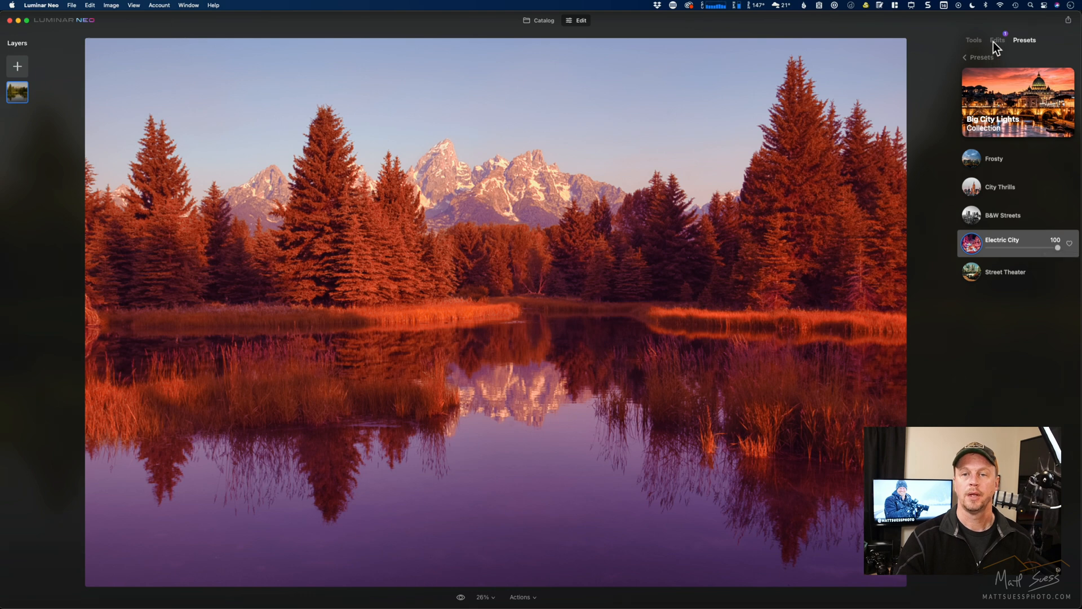
click(972, 42)
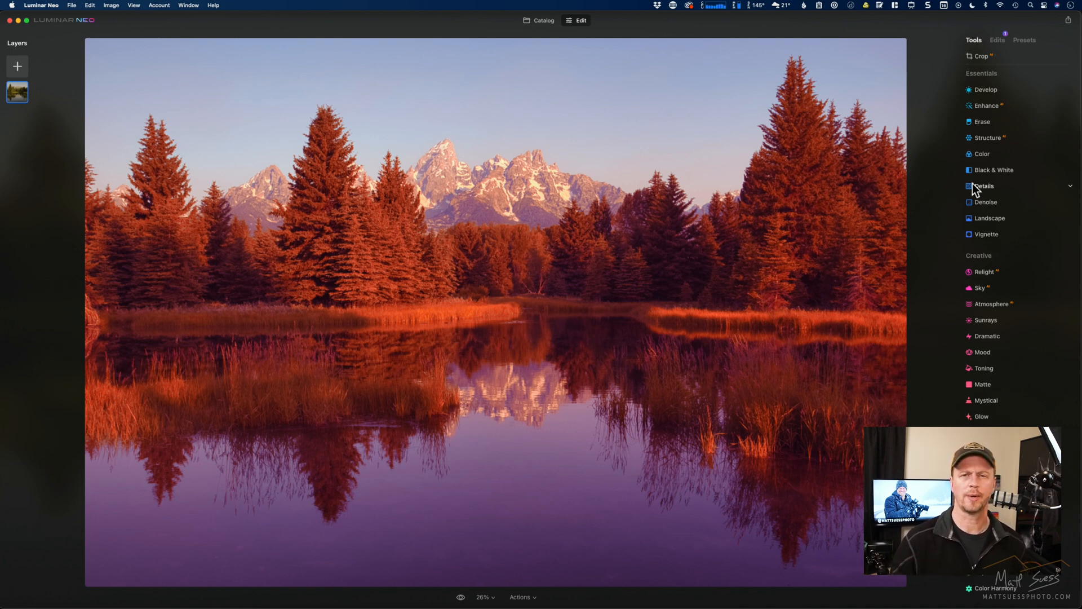
- Open the catalog's close-up portrait of the dark-haired woman in the pink dress for editing
click(537, 21)
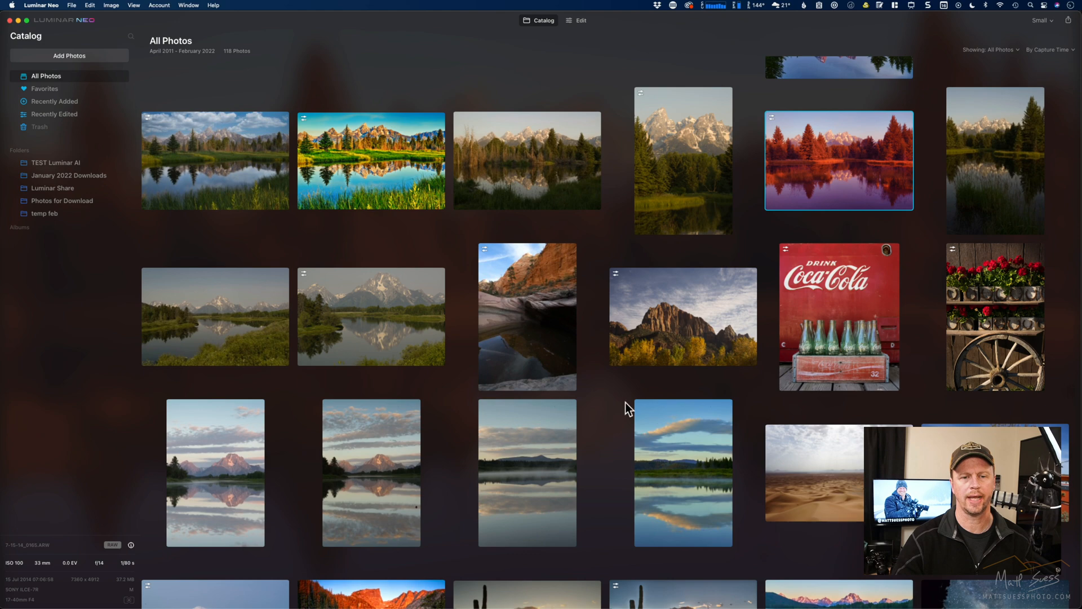
scroll(618, 461, down, 10)
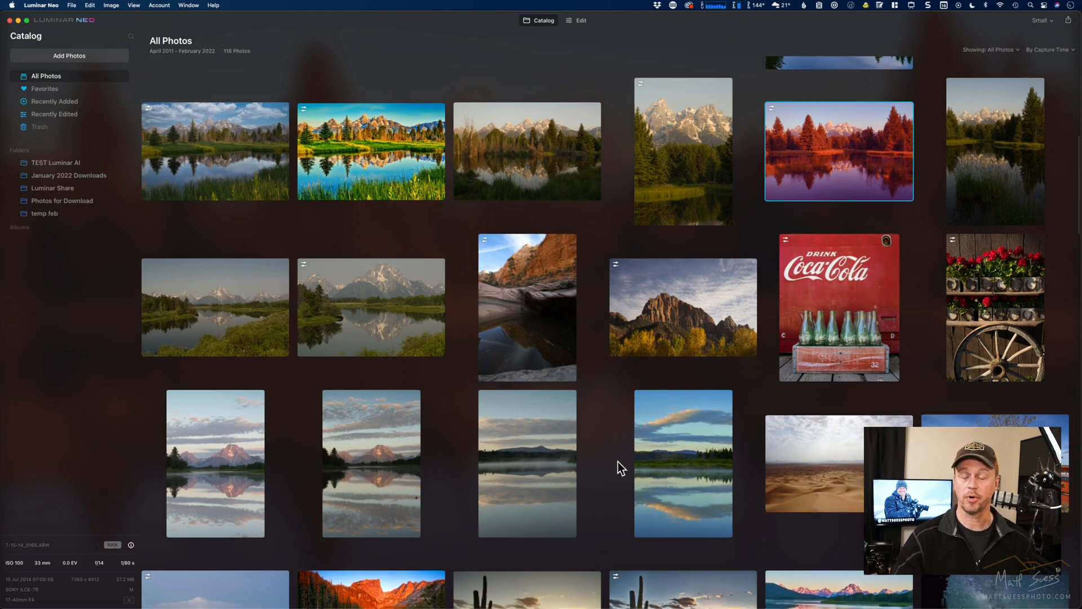
scroll(618, 462, down, 10)
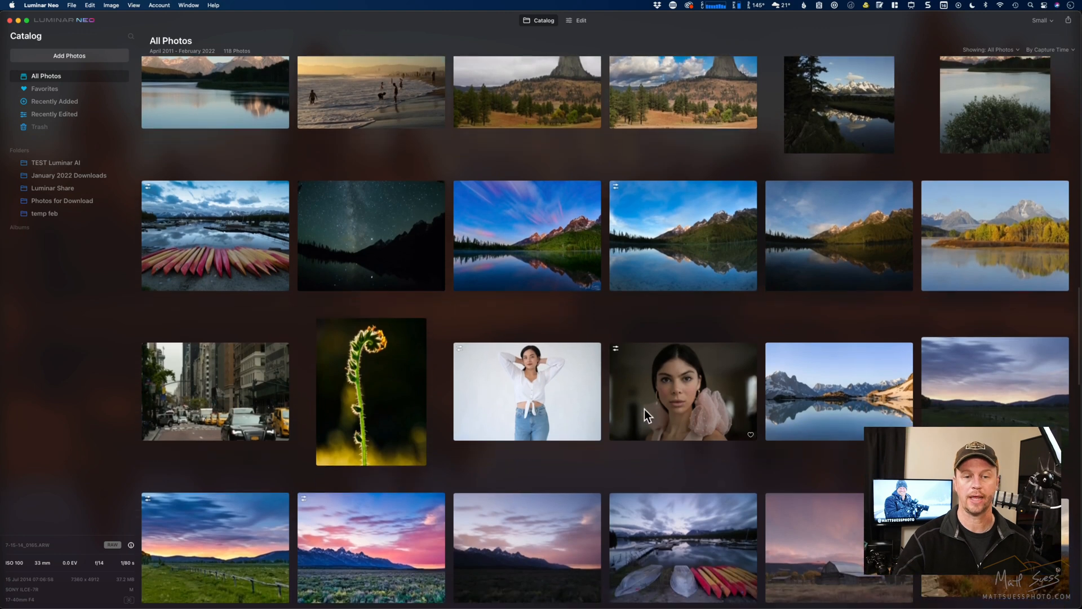
click(682, 377)
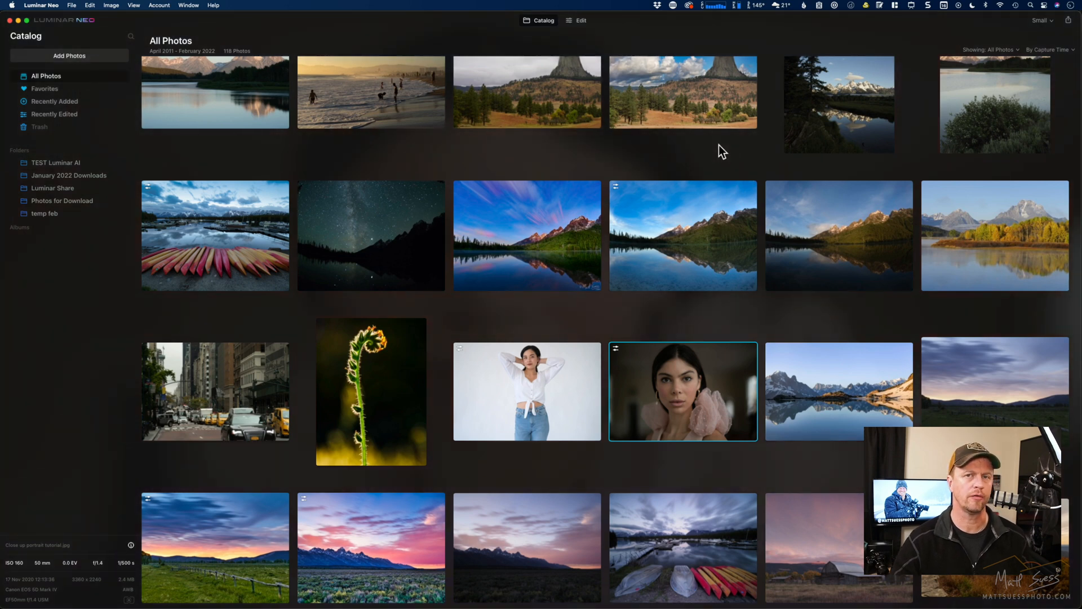
click(578, 20)
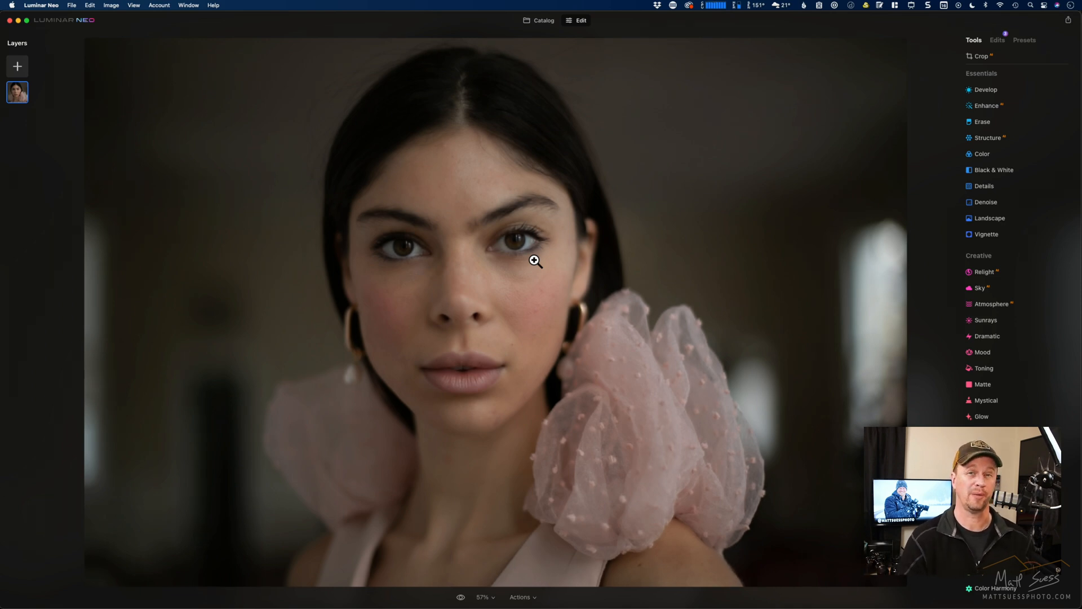
- Relight the portrait with Brightness Near at about 86 and Brightness Far at about -58
click(999, 271)
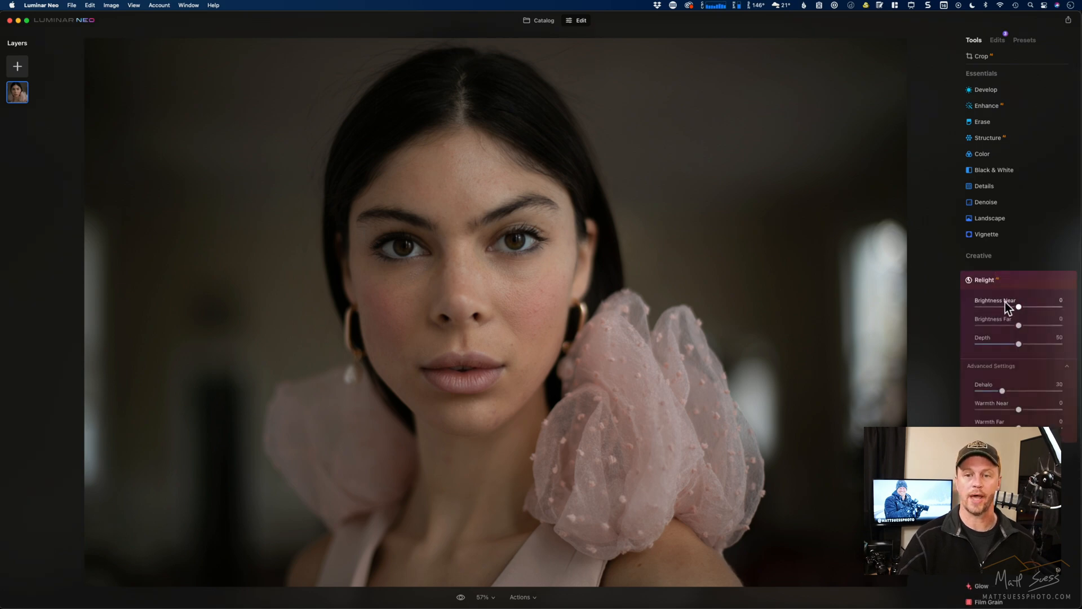
drag(1019, 307, 1070, 316)
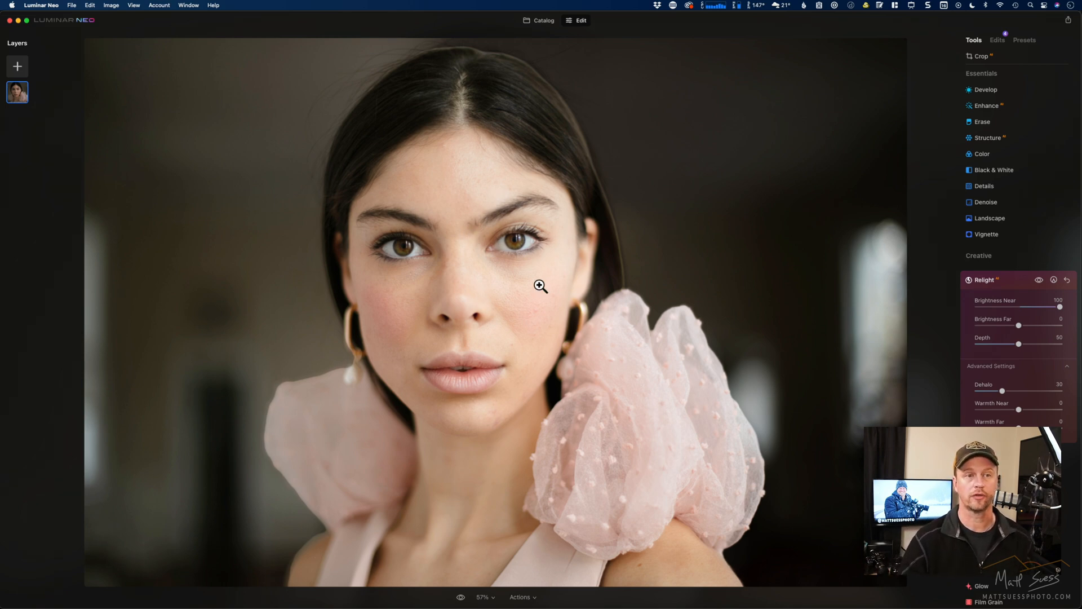
click(1038, 307)
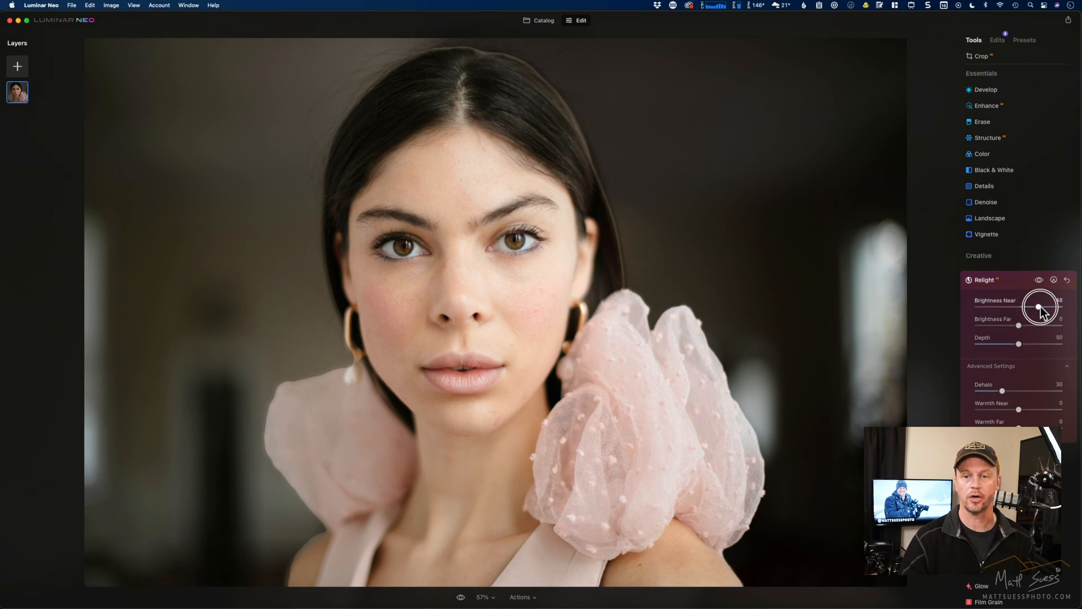
mouse_move(1040, 306)
mouse_down()
mouse_move(1050, 307)
mouse_move(991, 325)
mouse_move(1055, 307)
mouse_up()
click(1019, 325)
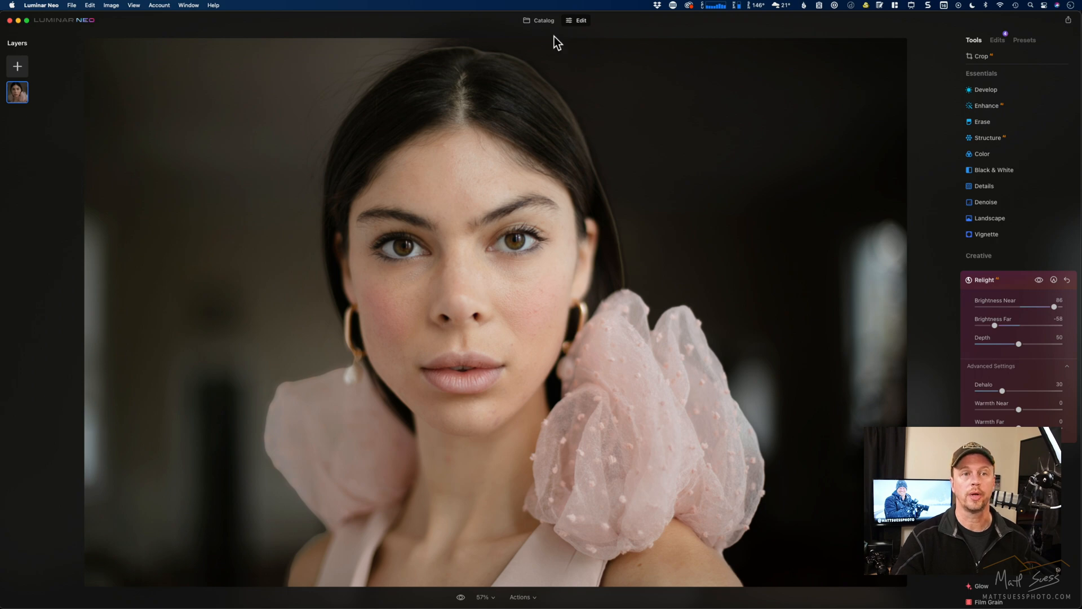
- Open the unedited dusk marina photo with the overturned boats and red and yellow kayaks for editing
click(539, 20)
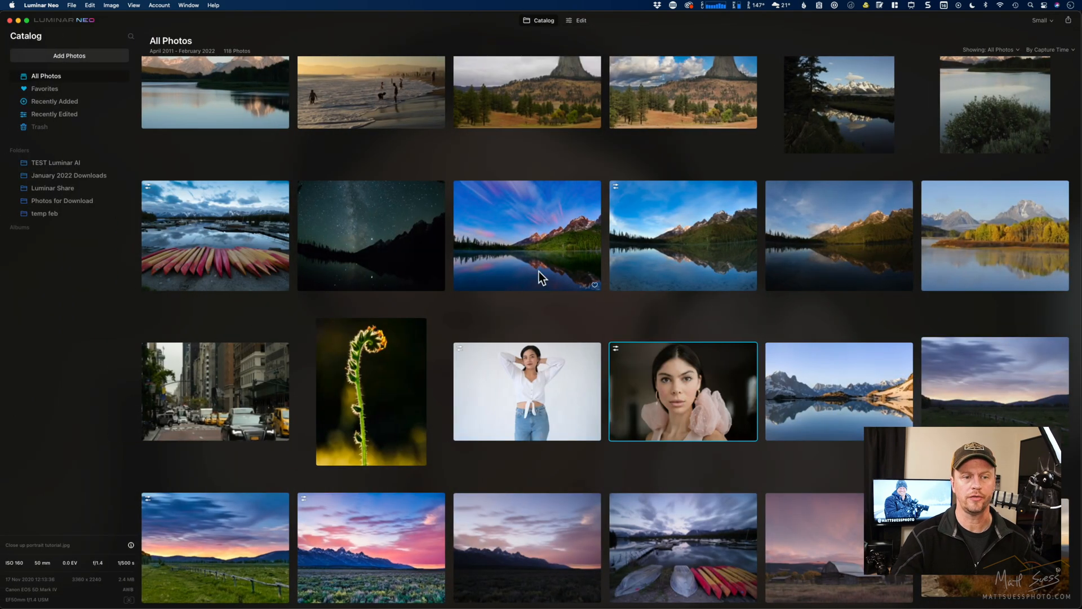
scroll(547, 437, down, 3)
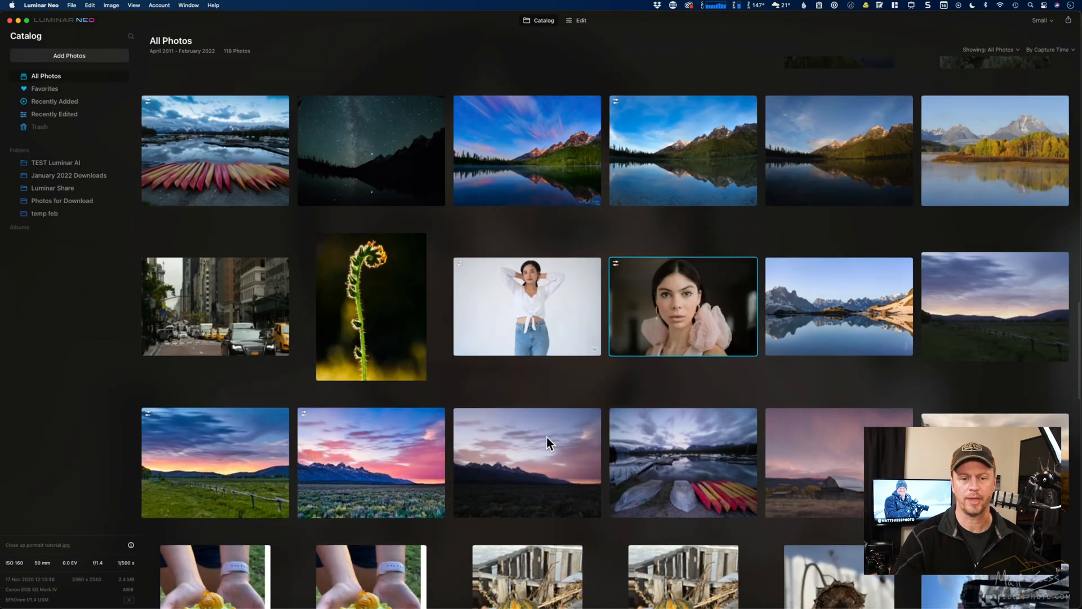
click(681, 452)
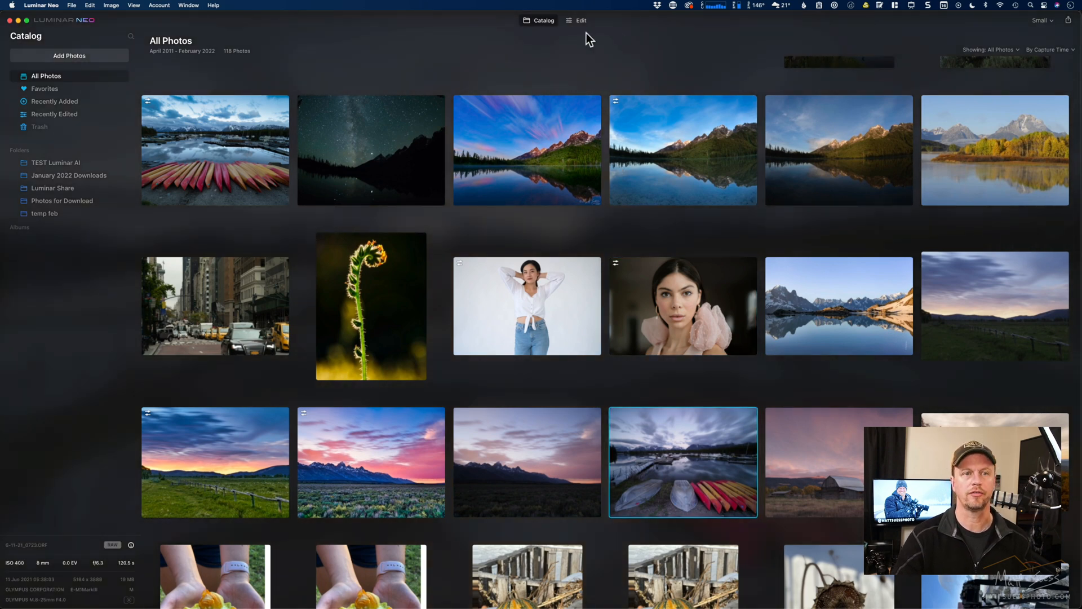
click(575, 21)
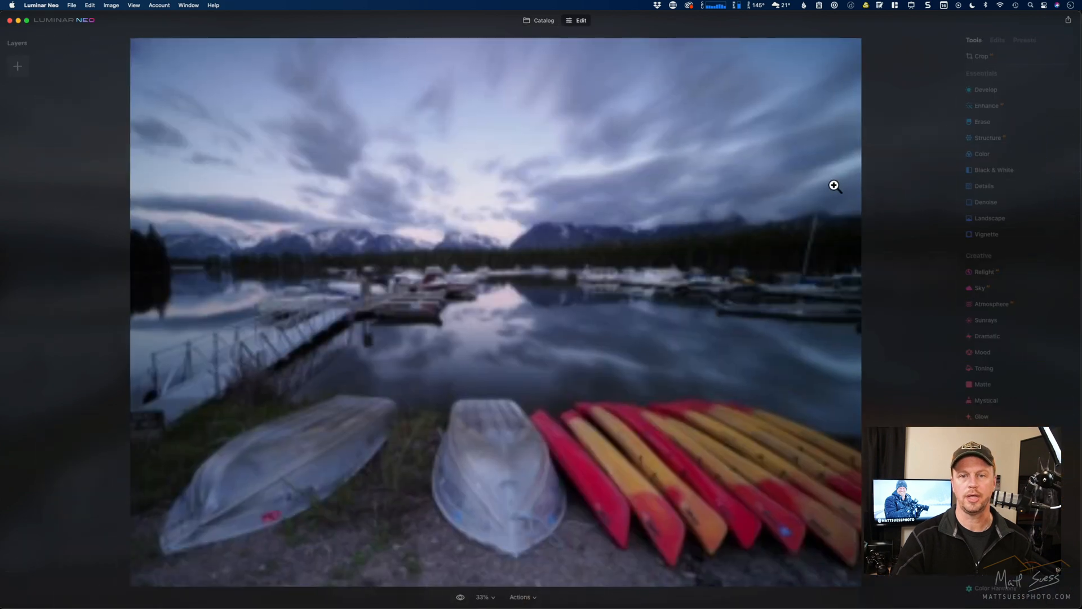
- Relight the marina photo with Brightness Near at 92, trying Brightness Far at -100 before setting it to -22
click(1015, 276)
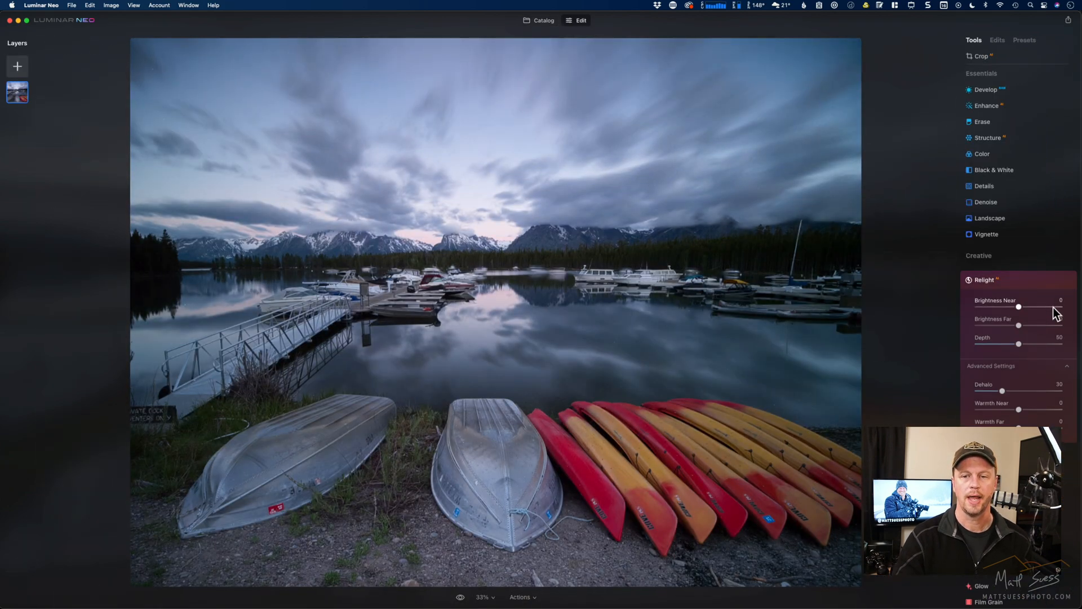
click(1060, 307)
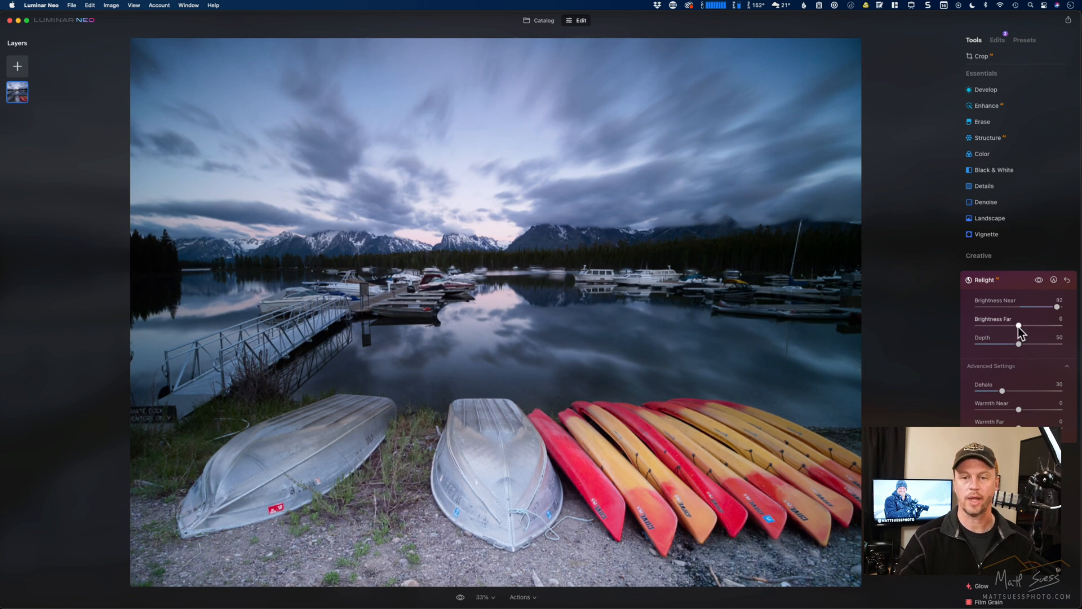
drag(1020, 326, 971, 329)
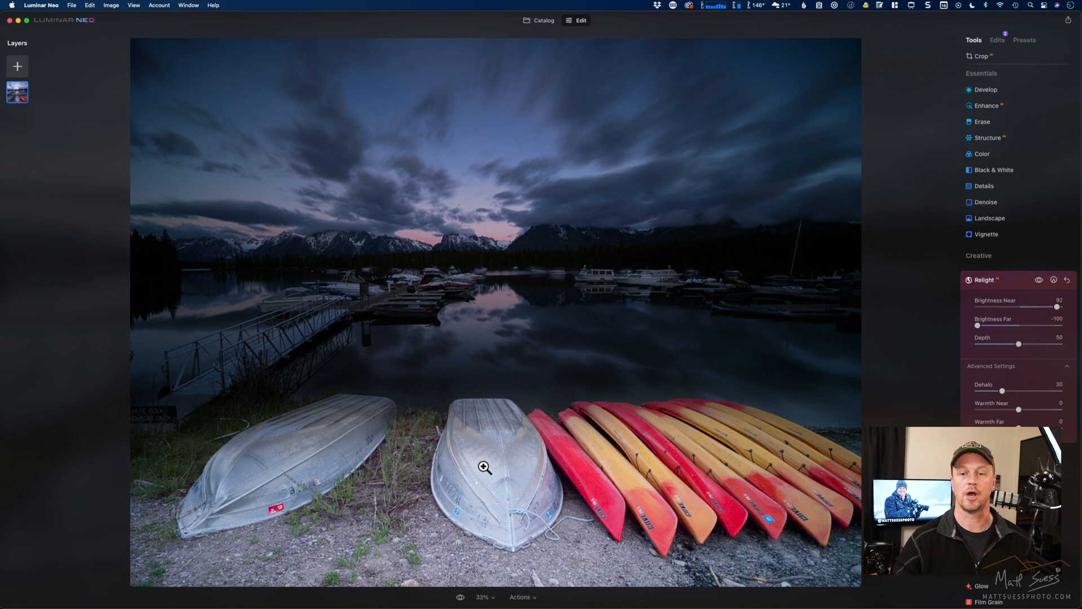
click(1009, 326)
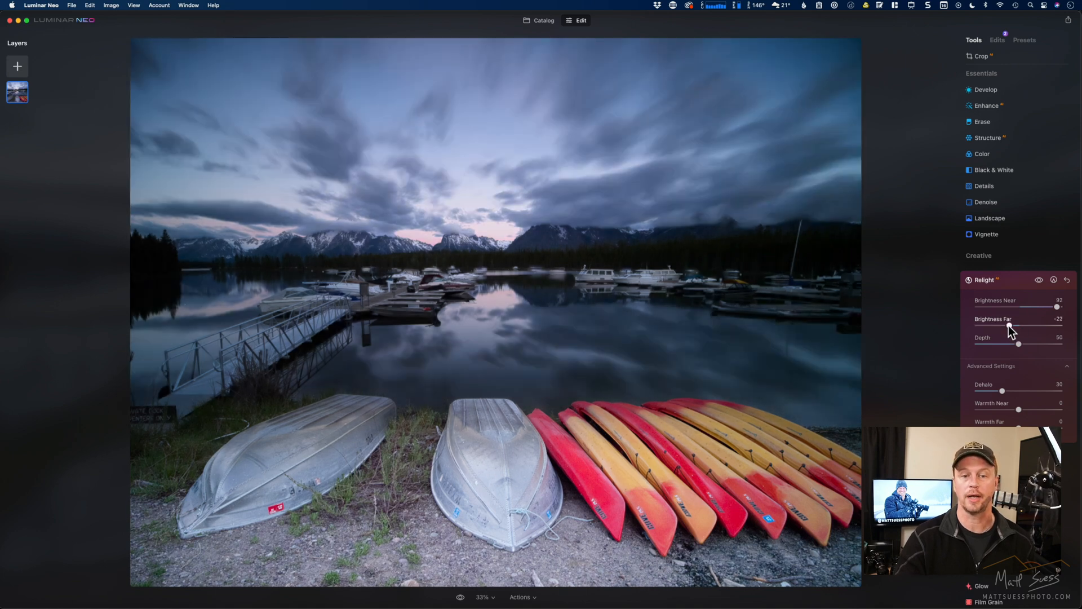
- Open the catalog photo of the green grain silo with the horse by the fence for editing
click(540, 21)
scroll(543, 433, down, 10)
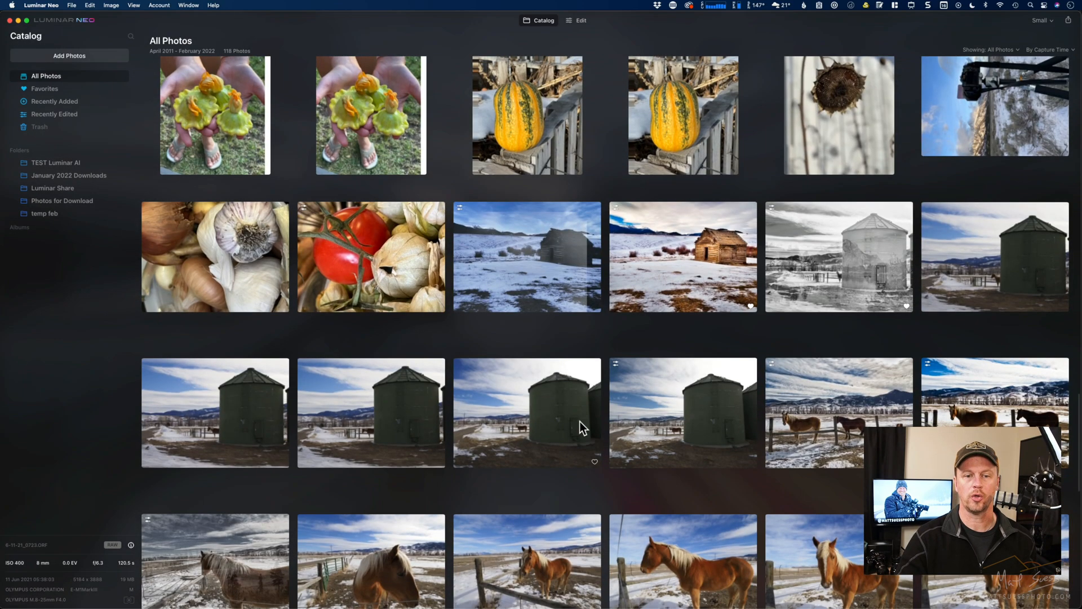
click(667, 415)
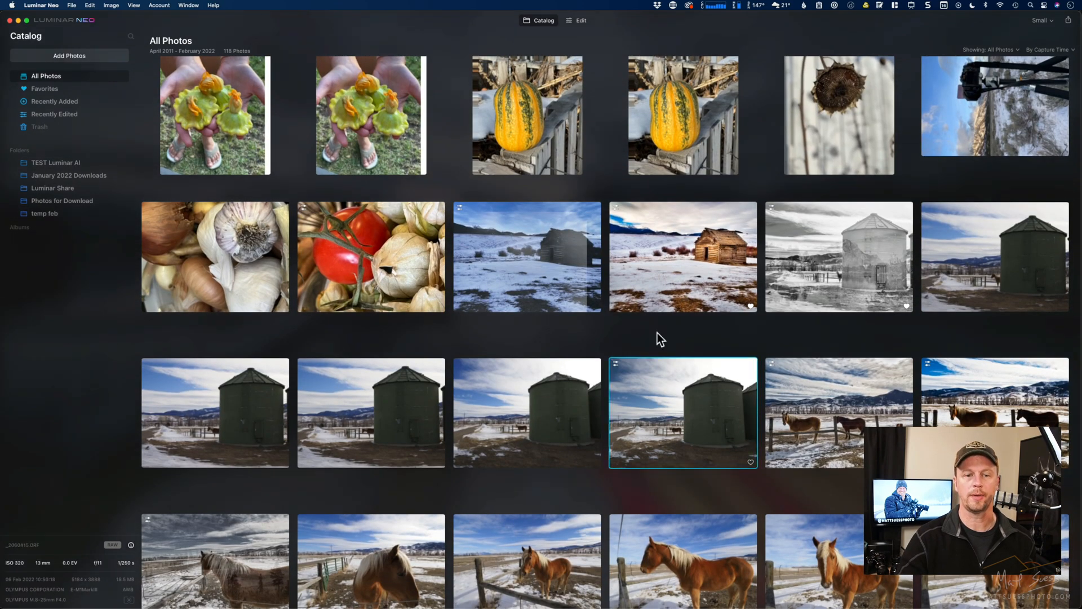
click(578, 21)
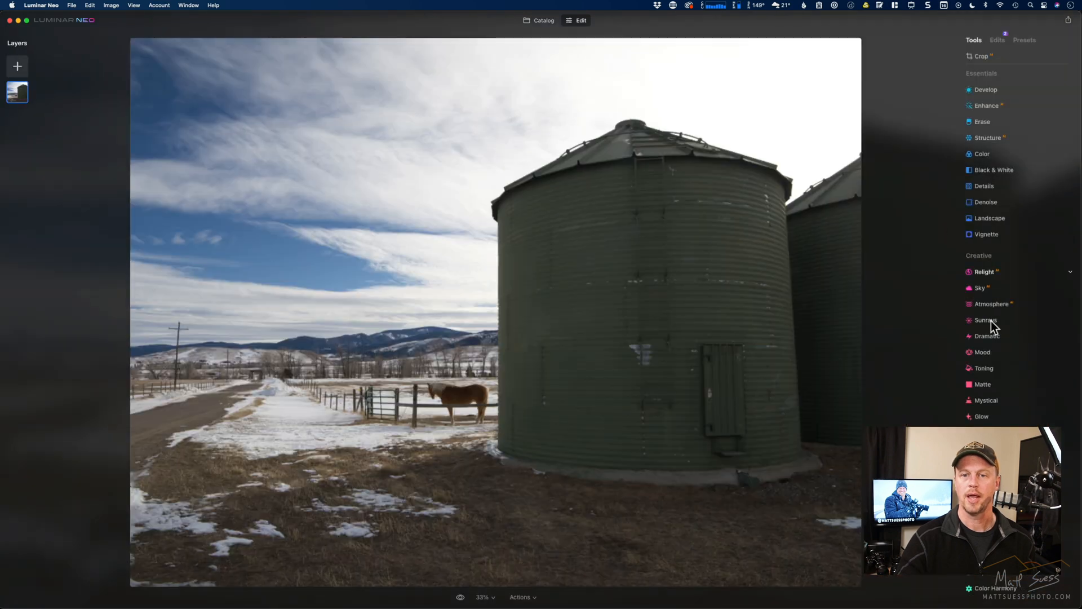
- Relight the silo photo with Brightness Near at 93 and Brightness Far at -100
click(1006, 273)
click(1059, 307)
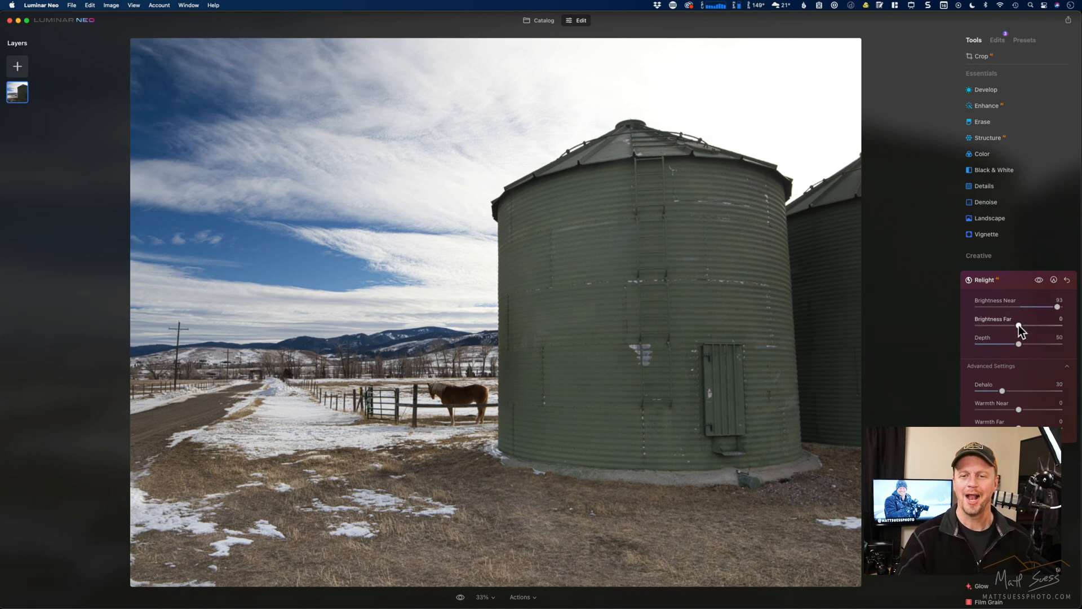
drag(1019, 326, 969, 326)
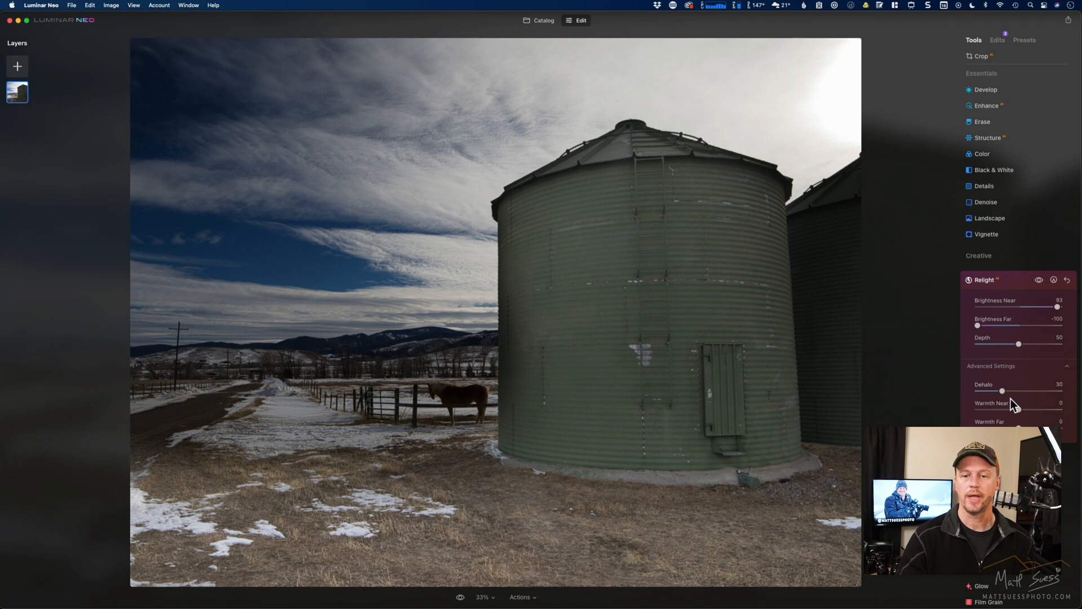
- Set the silo photo's Relight Depth to 66, Brightness Near to 50 and Brightness Far to -22
drag(1020, 411, 1020, 411)
mouse_move(1020, 344)
mouse_down()
mouse_move(1056, 346)
mouse_move(991, 346)
mouse_move(1054, 347)
mouse_move(1036, 349)
mouse_up()
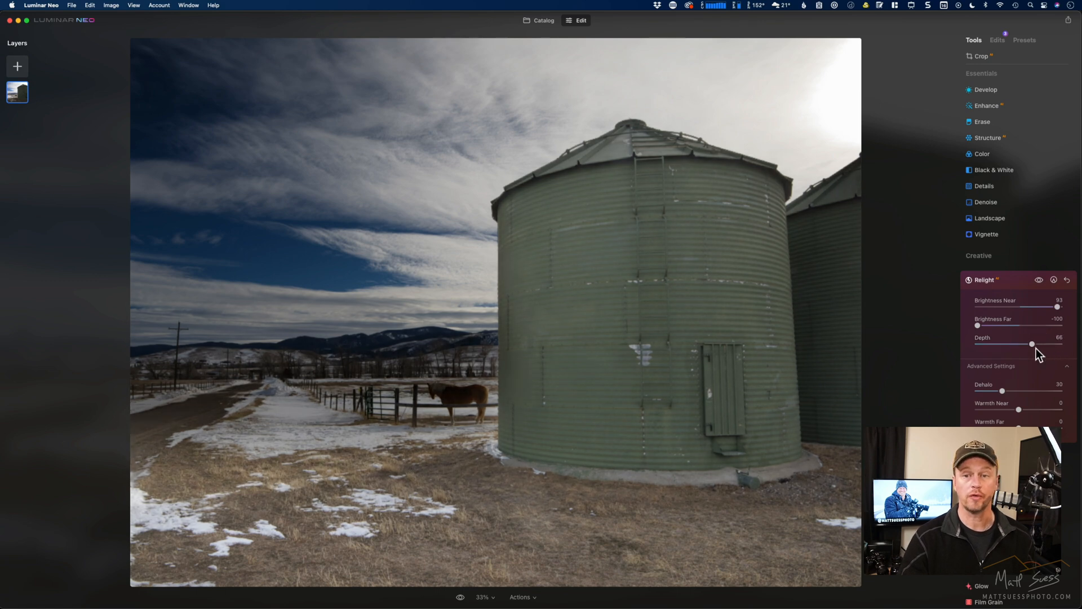
click(1041, 307)
click(1008, 327)
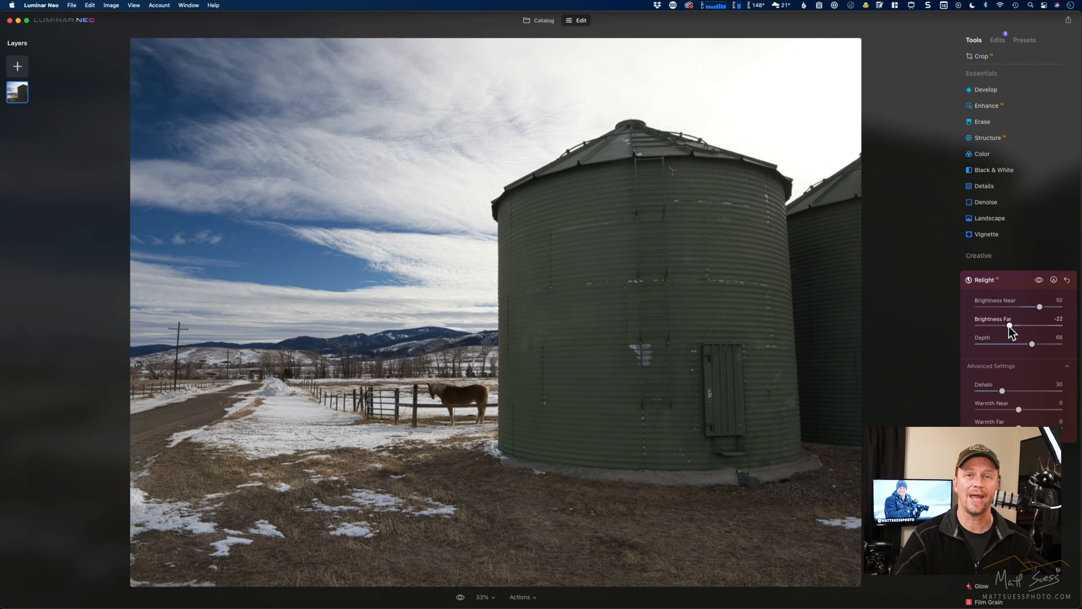
- Open the desert photo with the cone-shaped stone building and old vehicles from the catalog for editing
click(537, 22)
scroll(509, 342, up, 10)
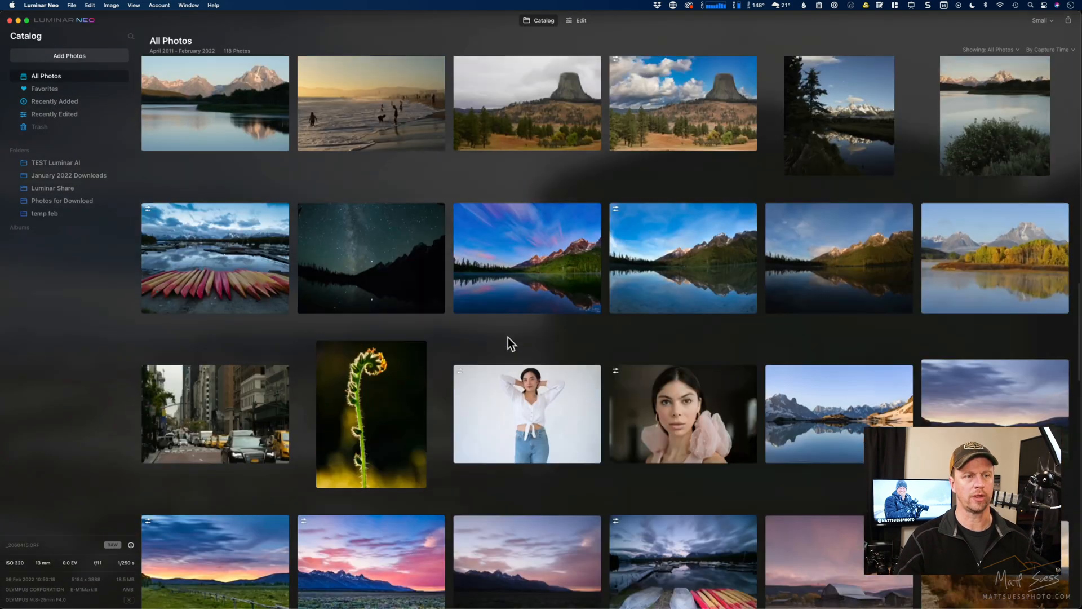
scroll(509, 337, up, 10)
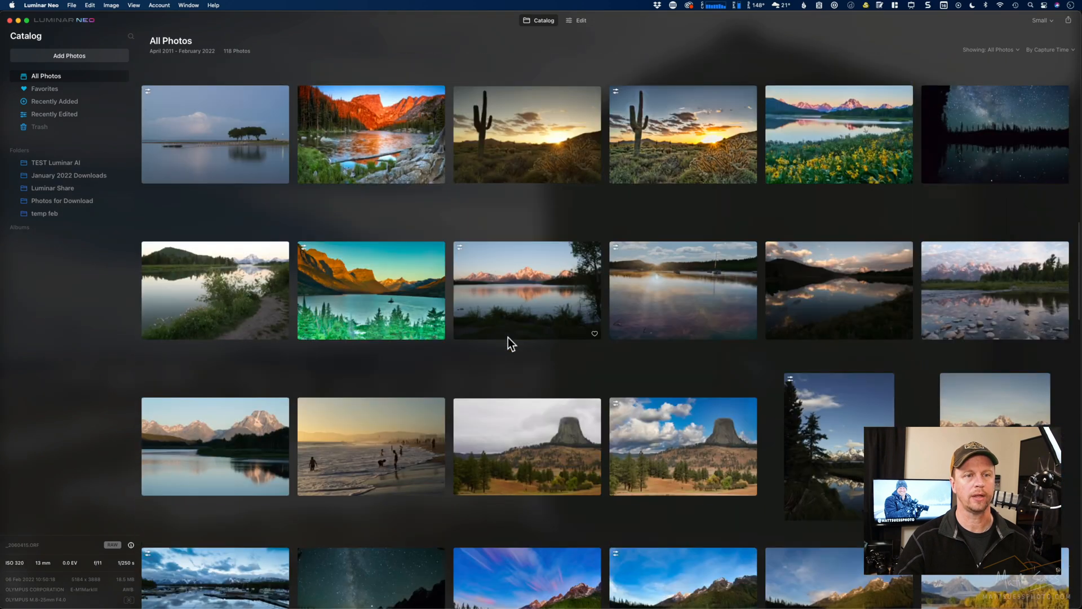
scroll(508, 337, up, 8)
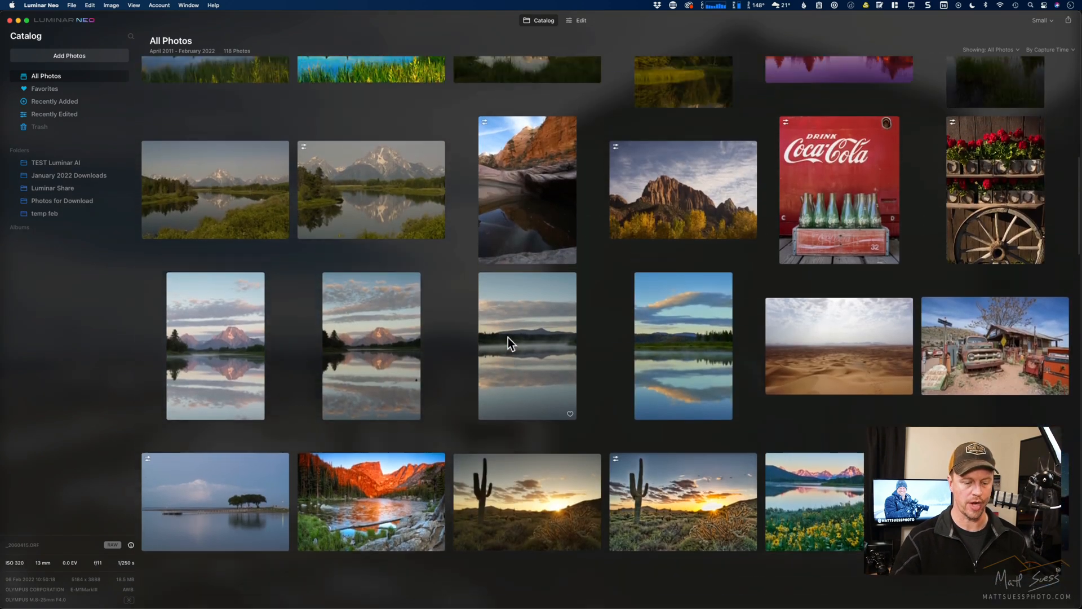
scroll(509, 337, up, 7)
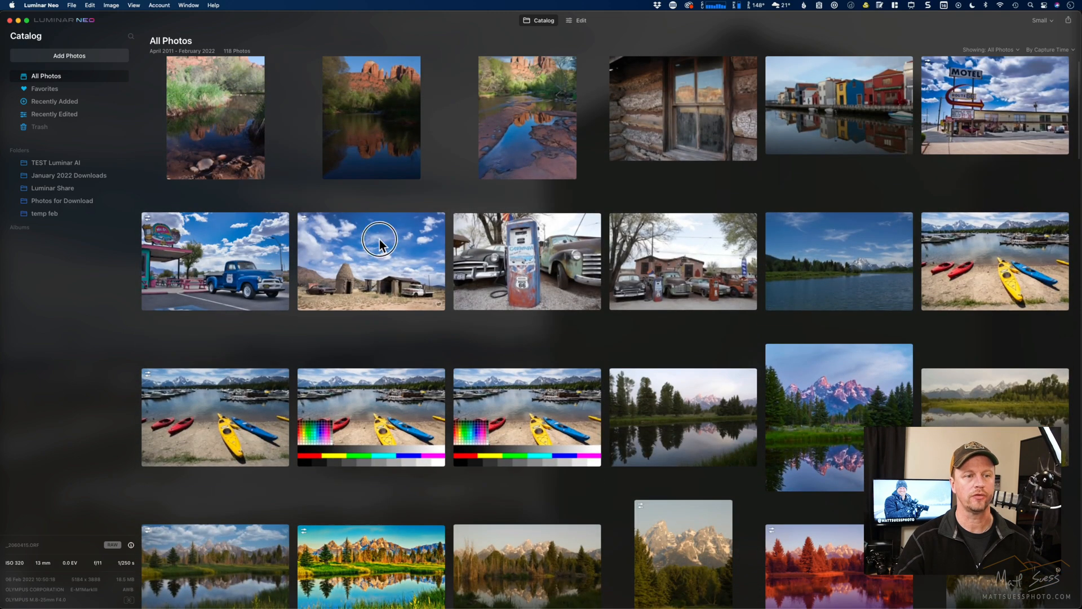
click(380, 242)
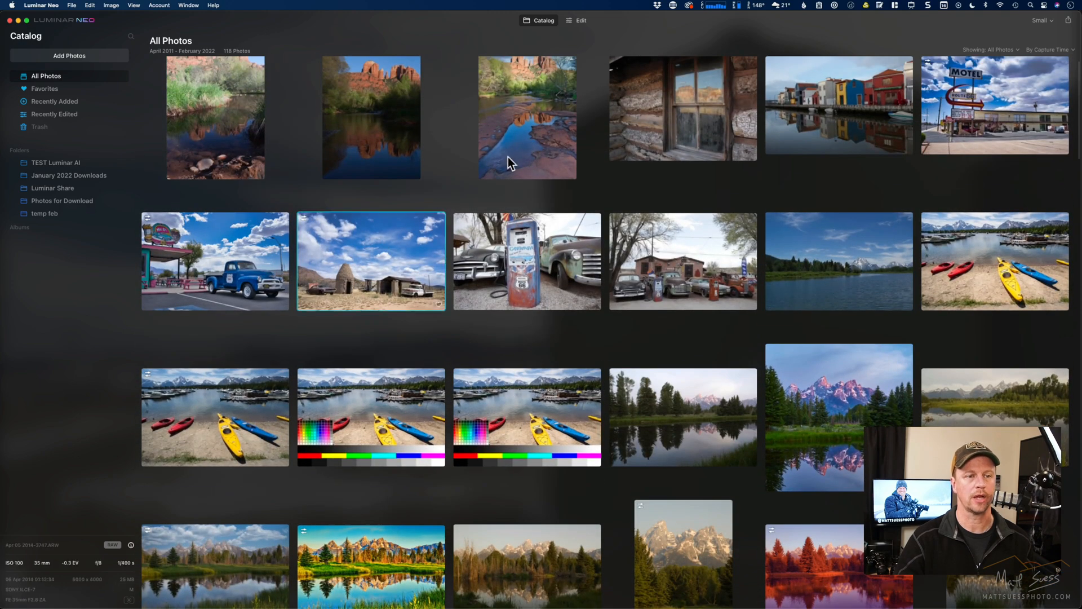
click(578, 22)
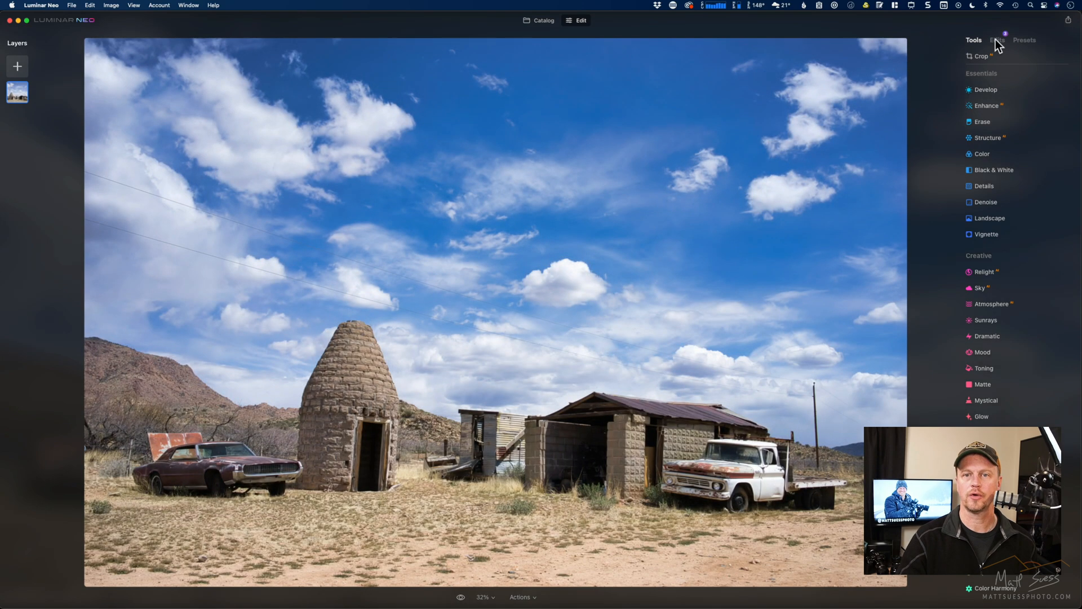
- Delete the Erase edit from the desert photo's list of applied edits
click(997, 39)
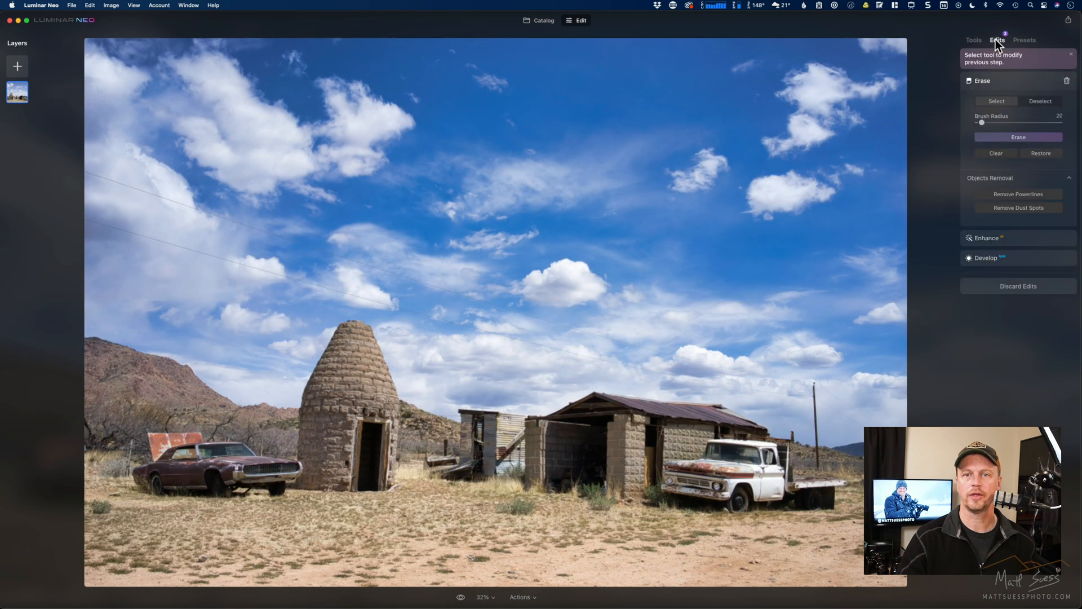
click(1067, 80)
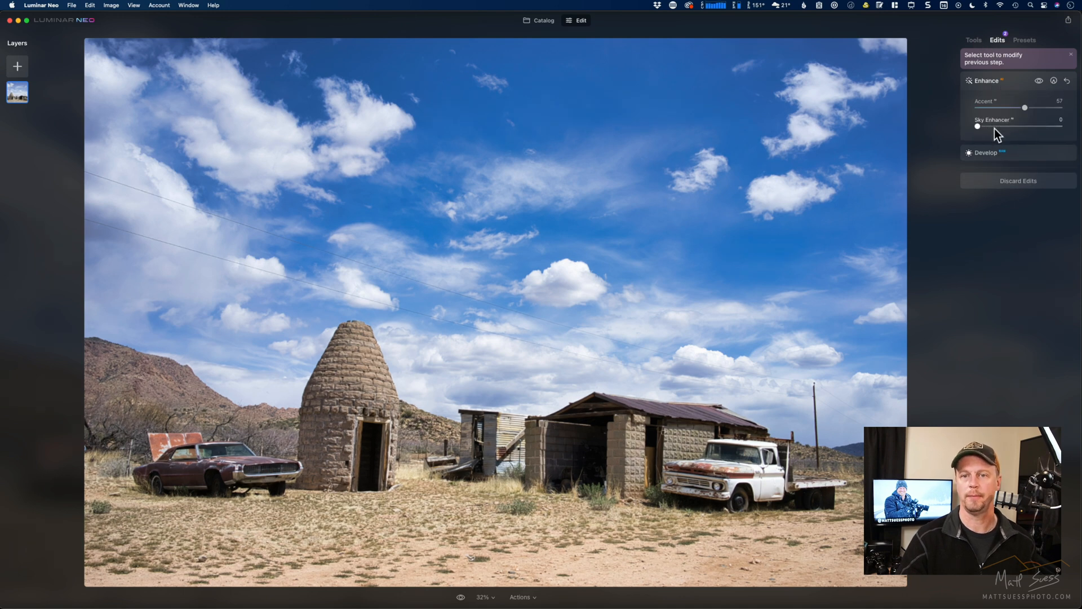
- Review the settings of the Develop and Enhance edits applied to the desert photo
click(1007, 150)
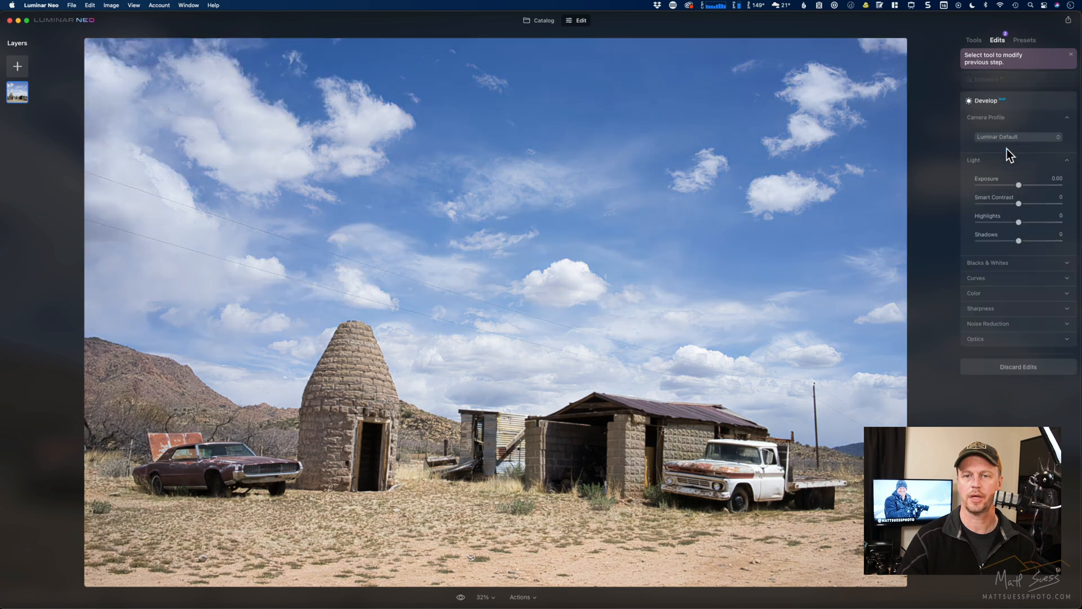
click(1007, 82)
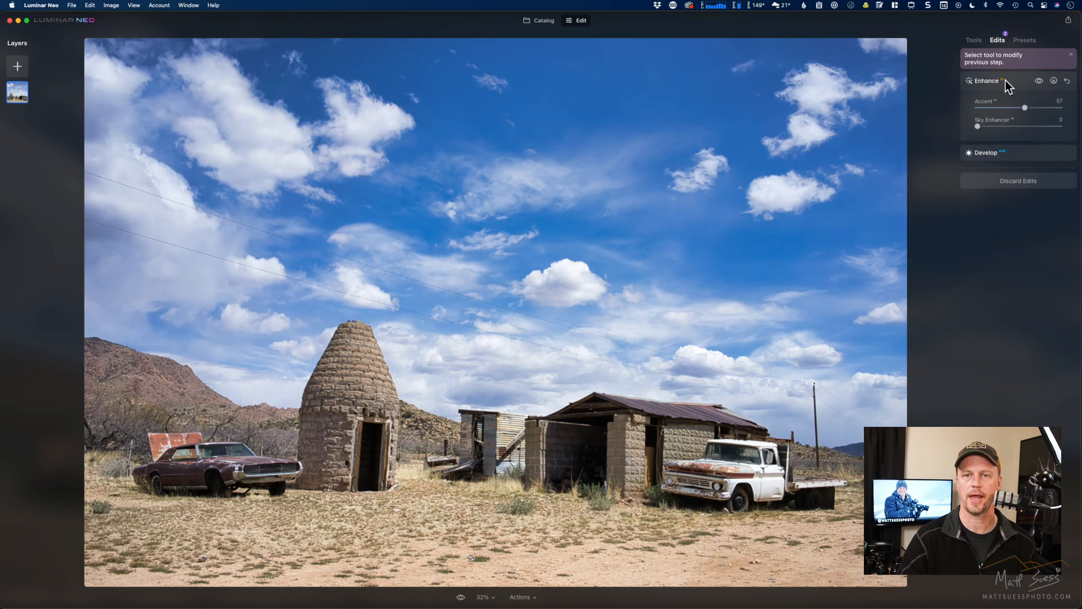
click(1007, 81)
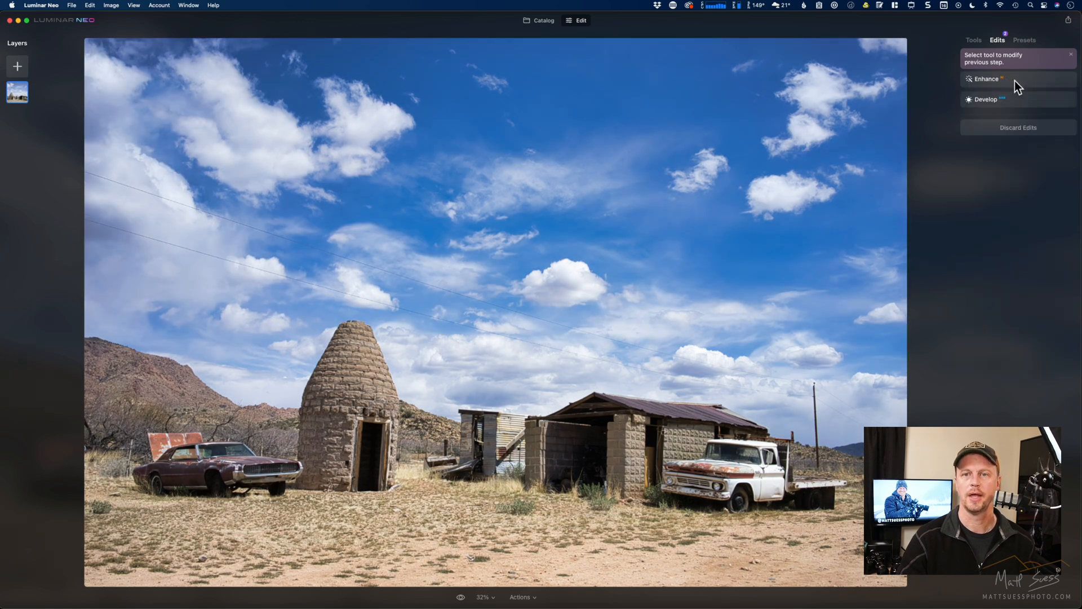
- Automatically remove the powerlines from the desert photo with the Erase tool and compare the result with the original
click(975, 40)
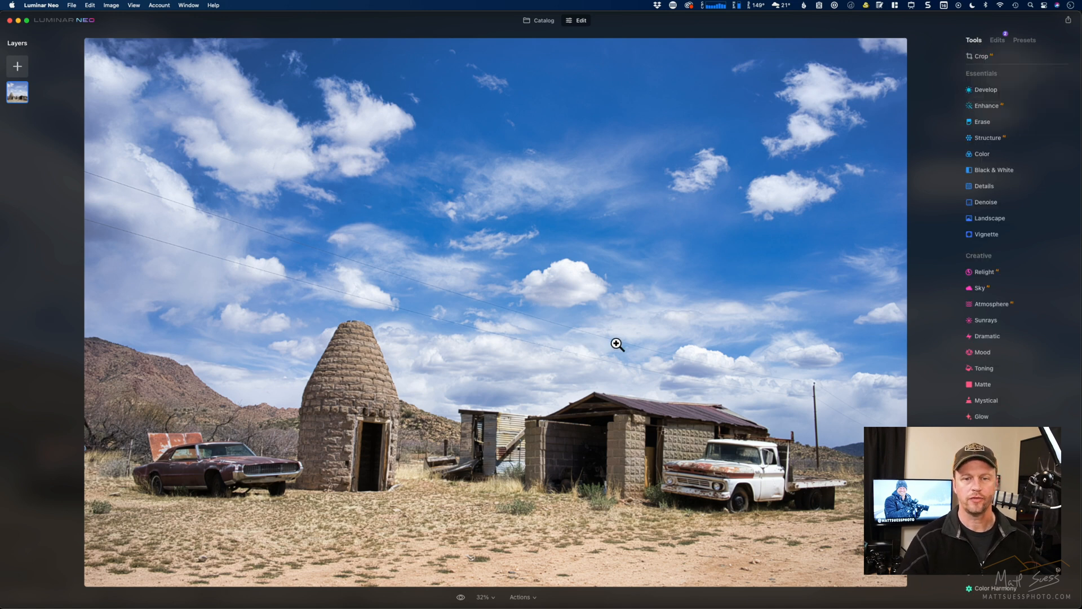
click(987, 123)
click(1030, 242)
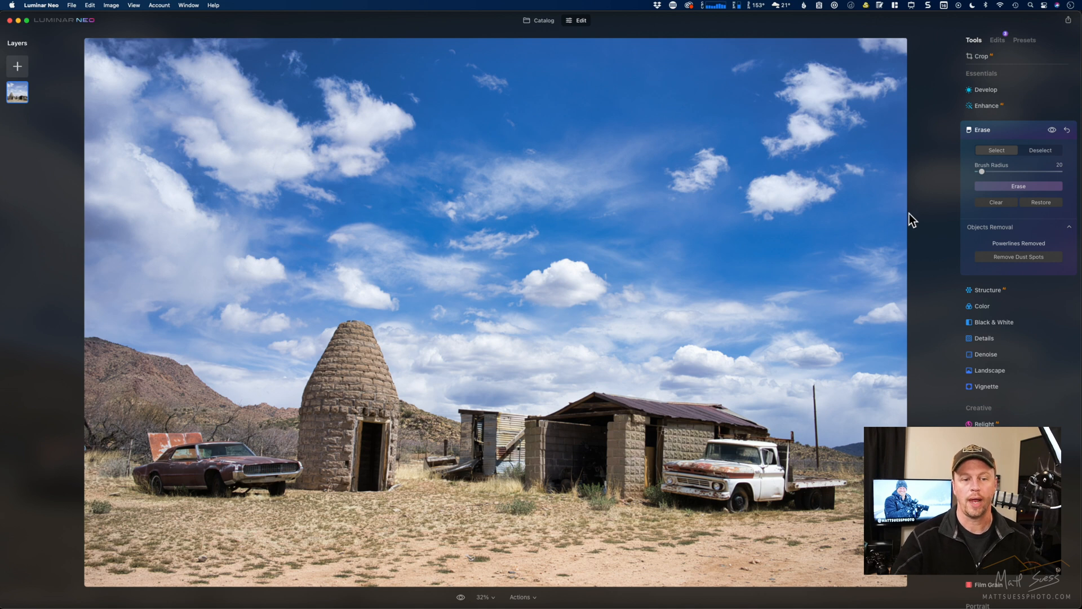
click(1052, 131)
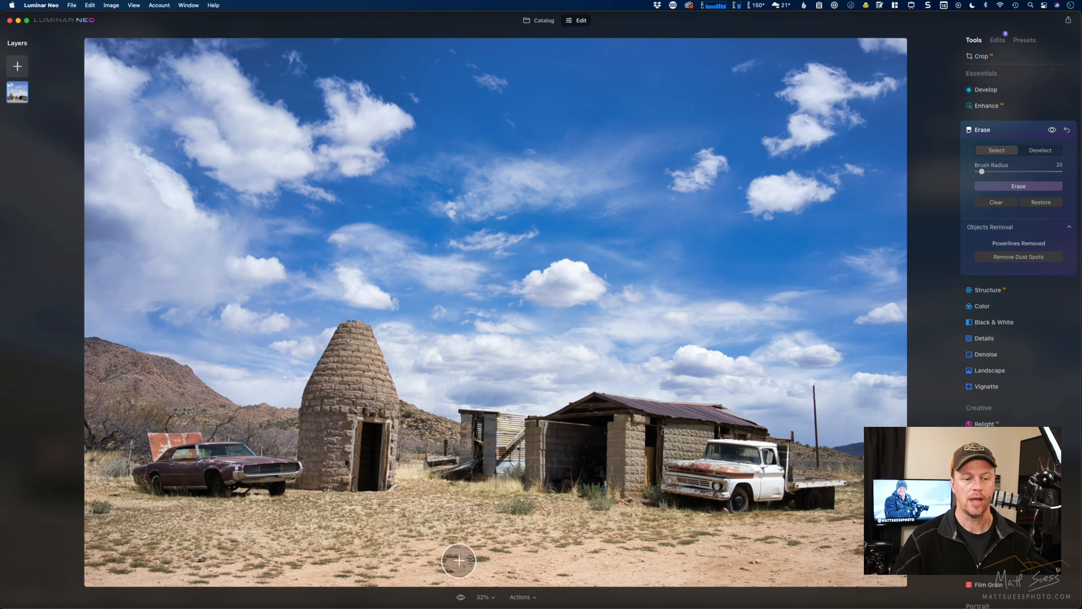
click(461, 597)
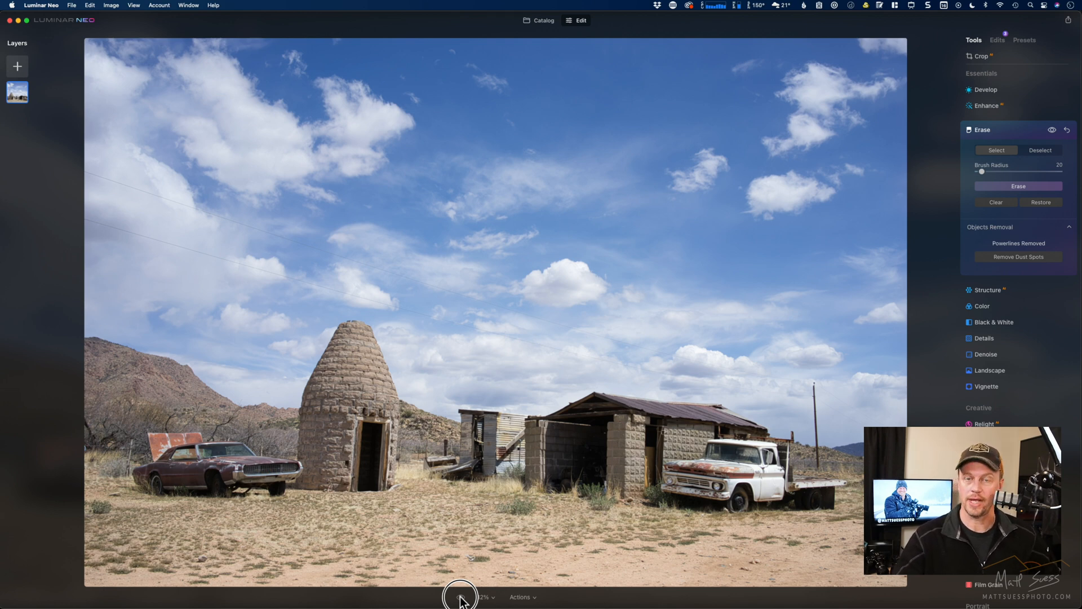
click(460, 598)
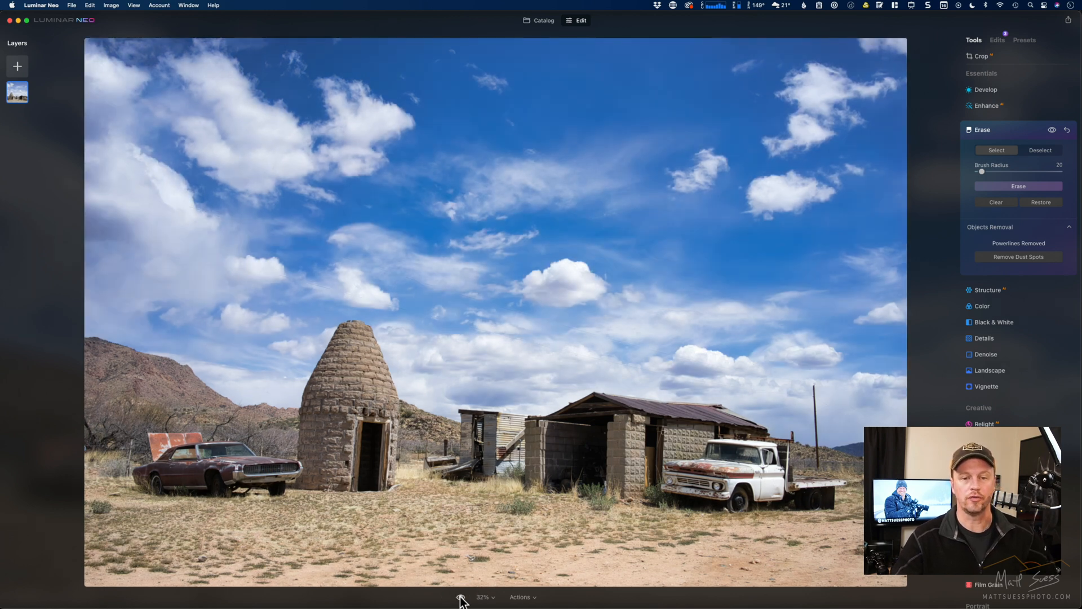
click(461, 599)
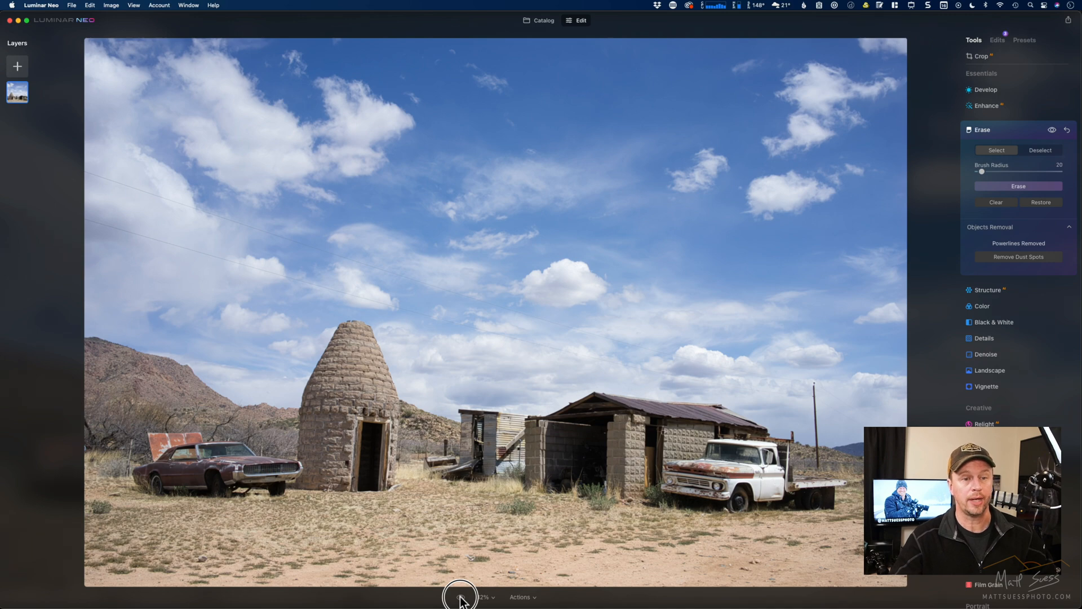
click(460, 597)
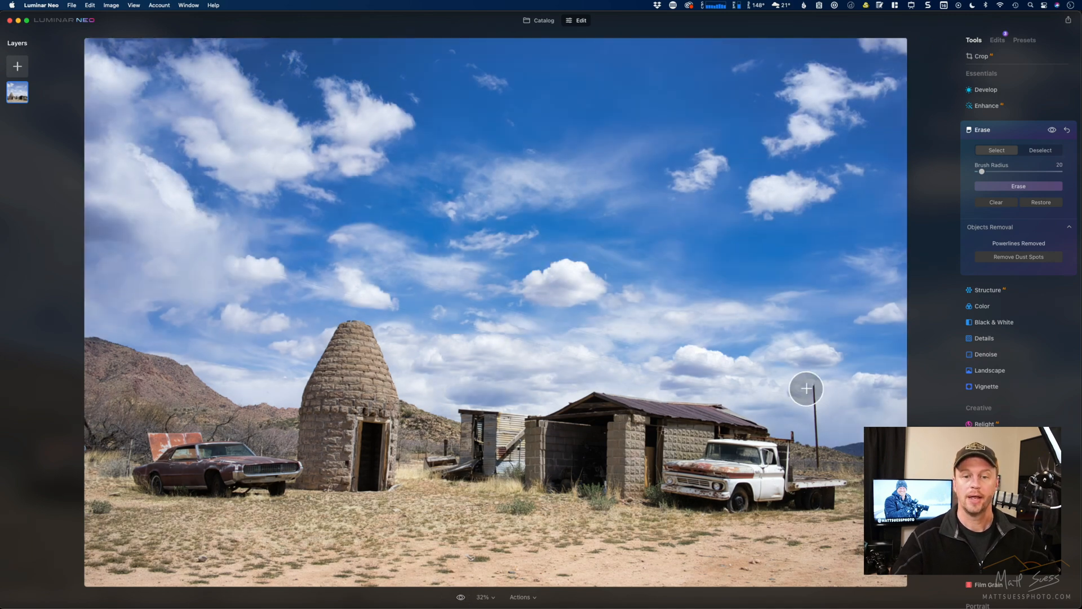
- Erase the wooden utility pole behind the white truck using a brush radius of 14, and compare the result with the original
key(super+equal)
key(super+equal)
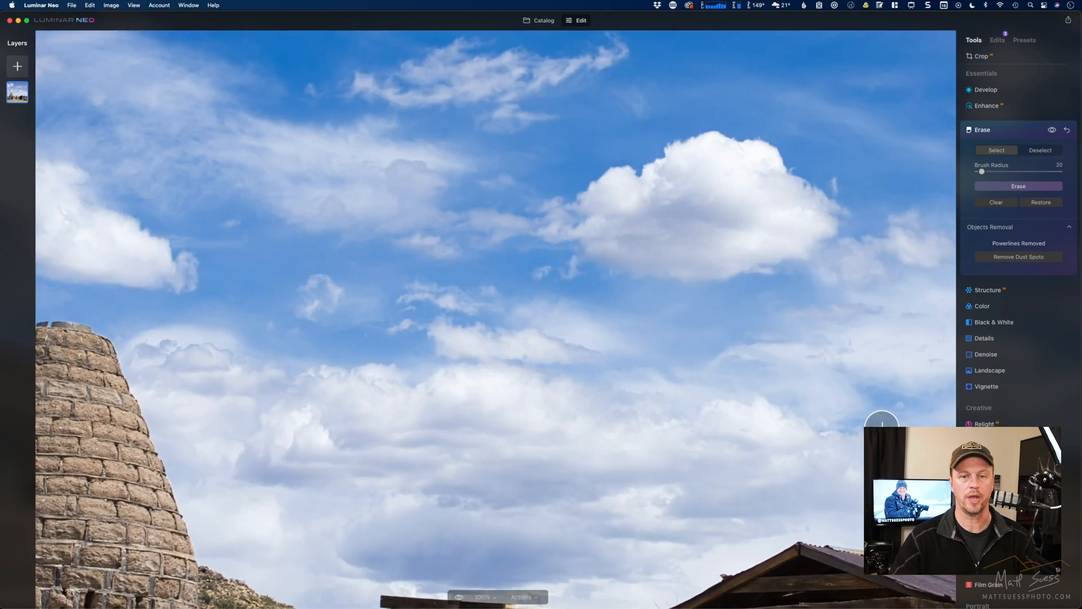
drag(841, 418, 563, 268)
drag(726, 339, 361, 191)
drag(671, 280, 436, 185)
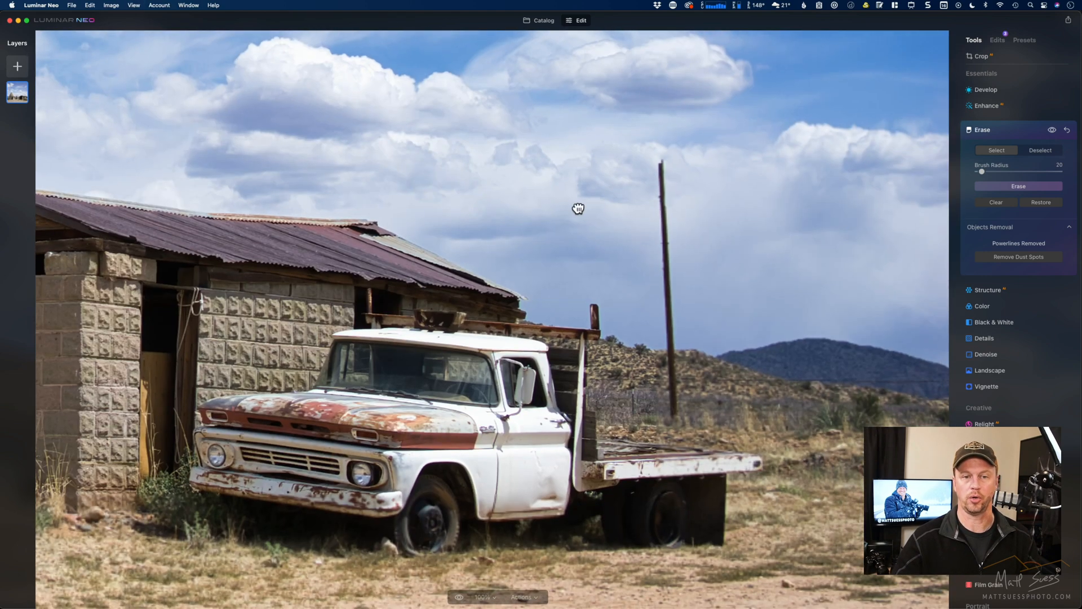
drag(575, 208, 539, 200)
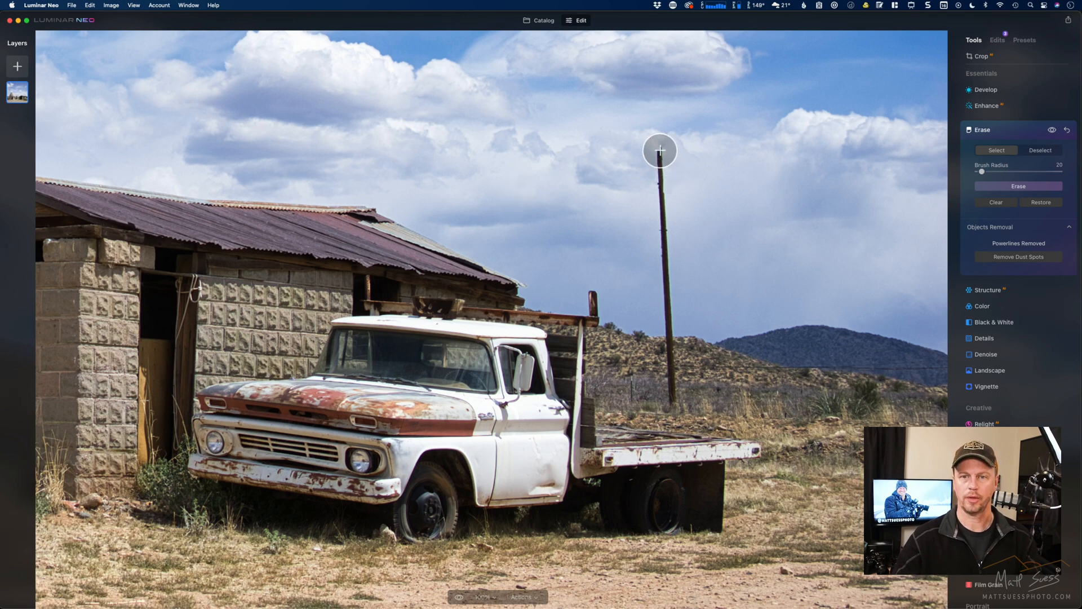
key(bracketleft)
key(bracketleft)
key(bracketleft)
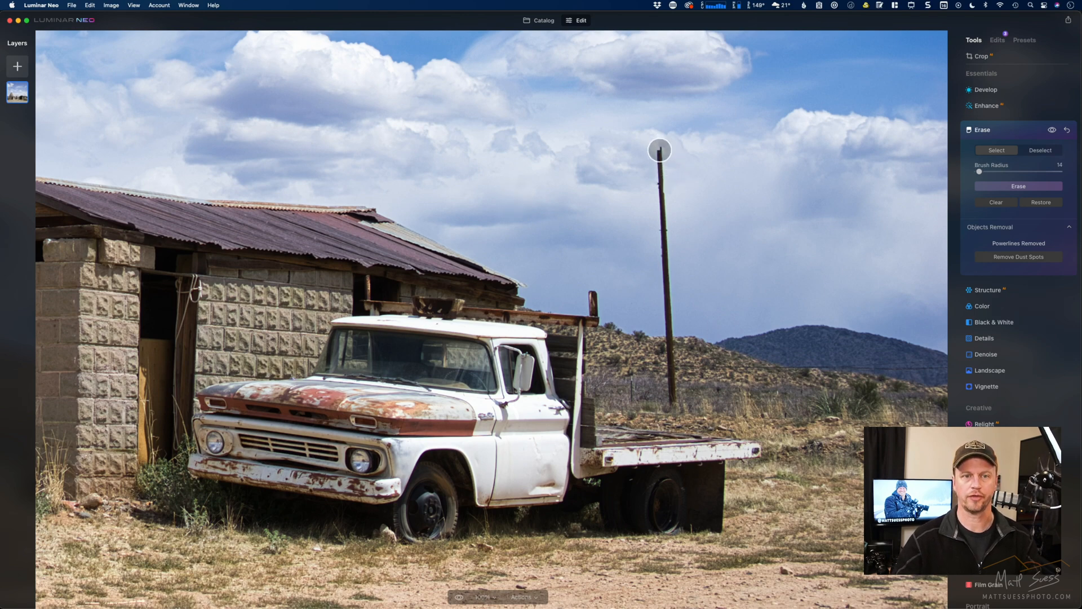
drag(660, 149, 672, 404)
click(1018, 186)
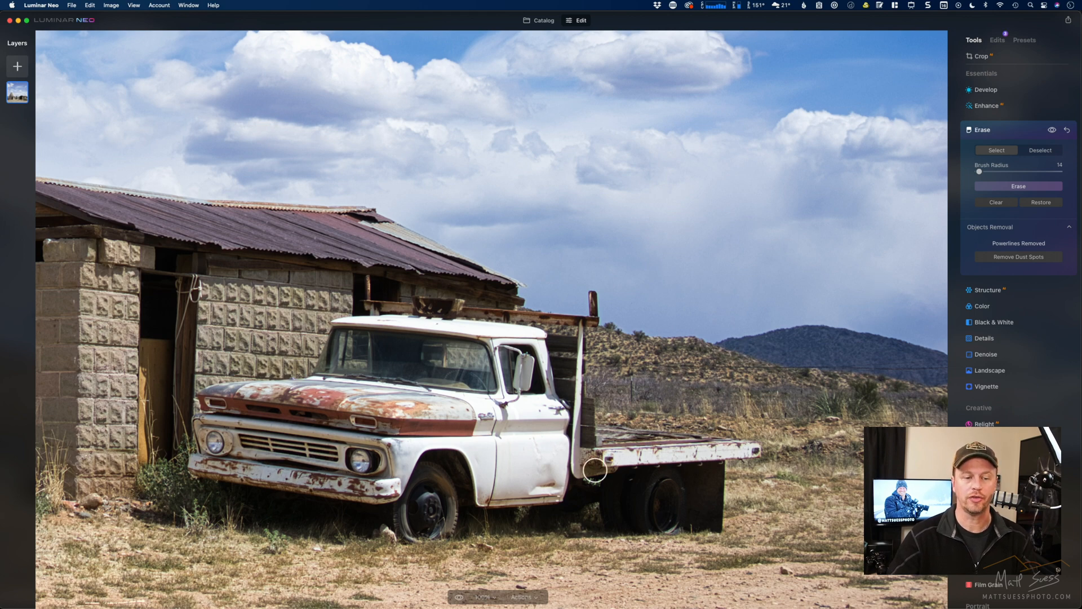
click(459, 596)
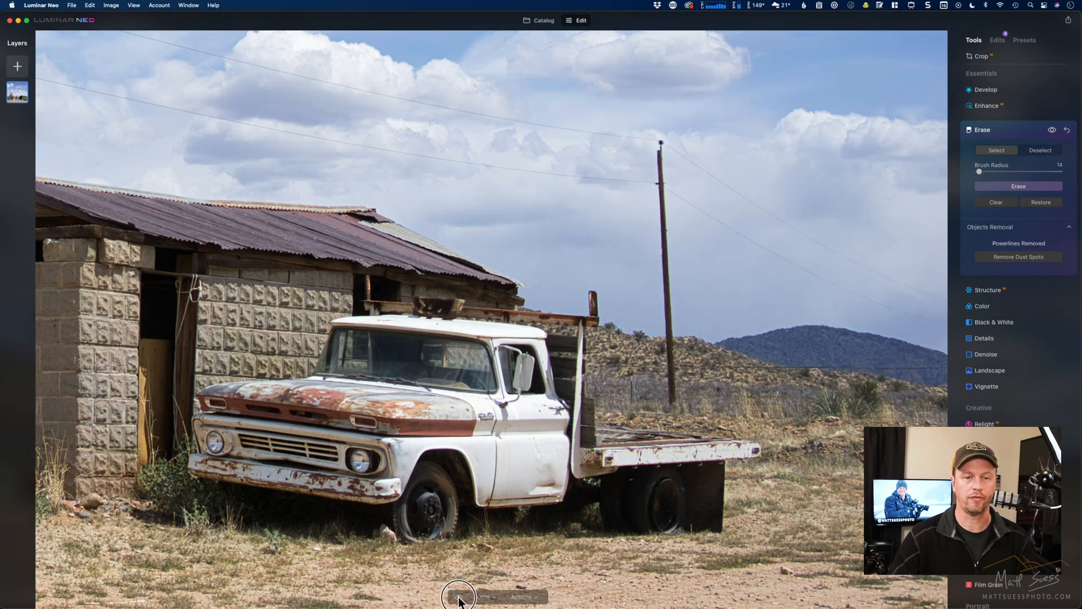
click(459, 597)
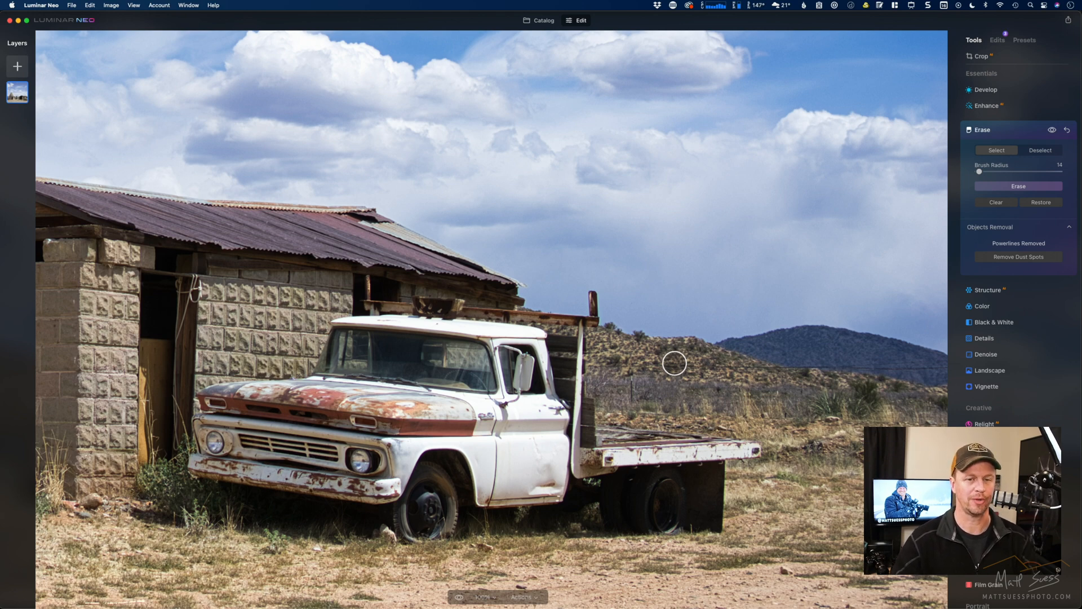
- Open the Route 66 diner photo with the blue pickup truck from the catalog for editing
click(536, 21)
click(237, 245)
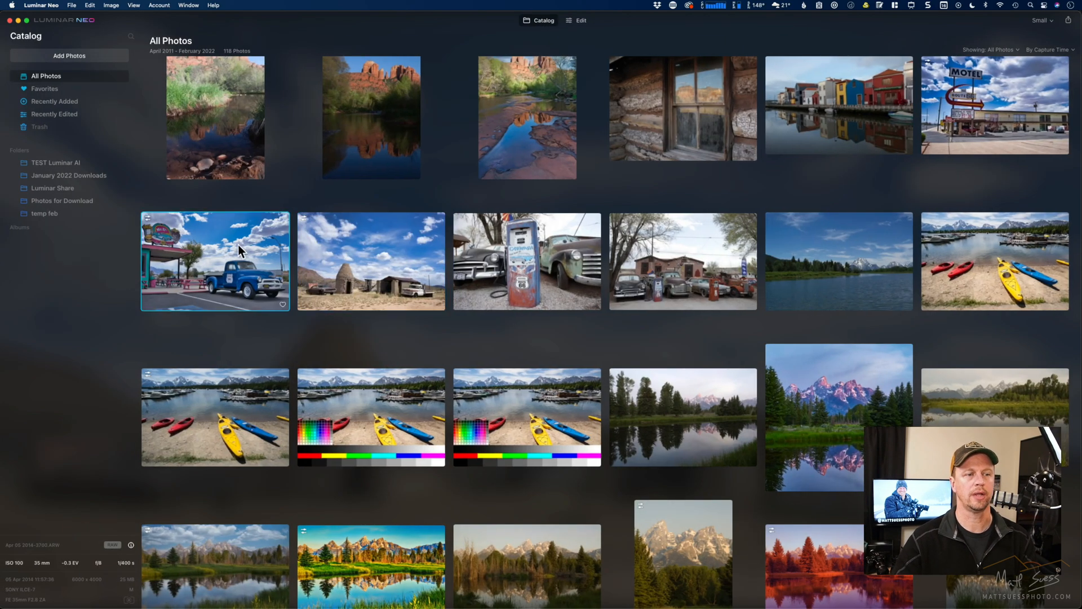
click(576, 20)
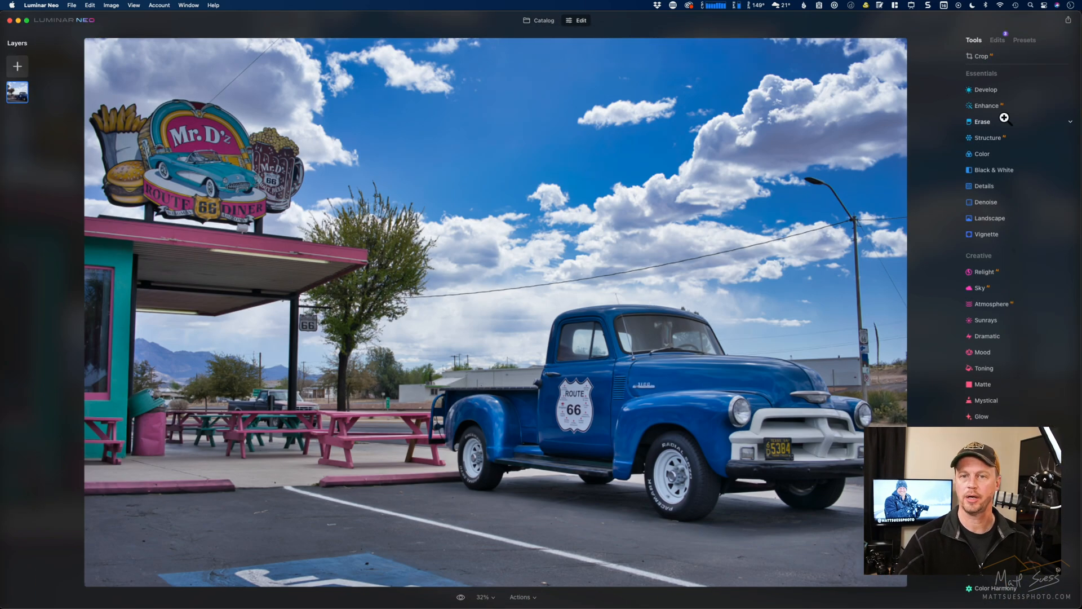
- Automatically remove the powerlines from the diner photo with the Erase tool and compare the result with the original
click(990, 123)
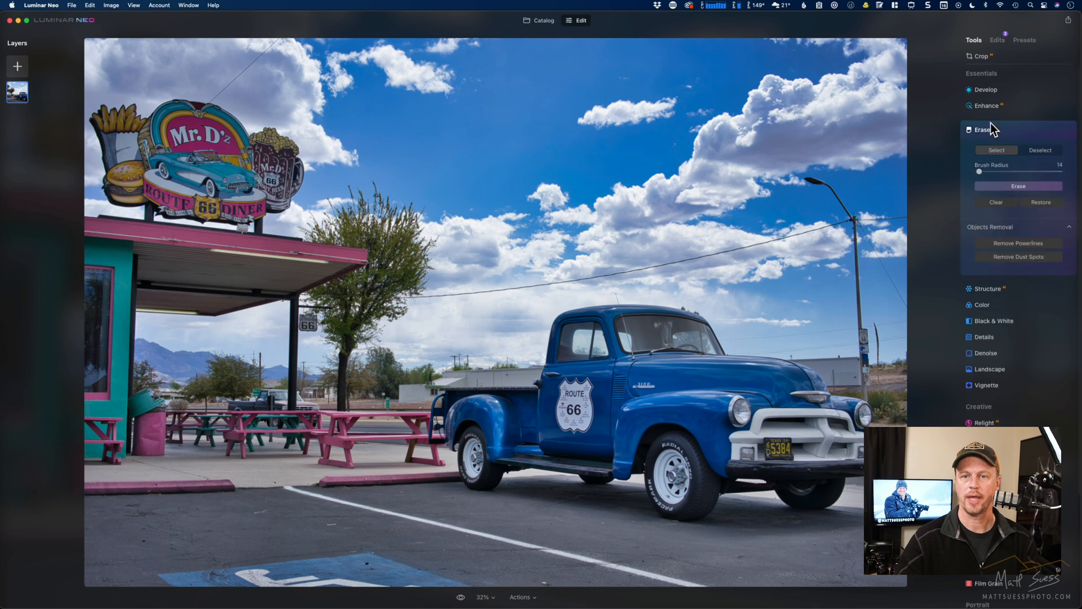
click(1019, 241)
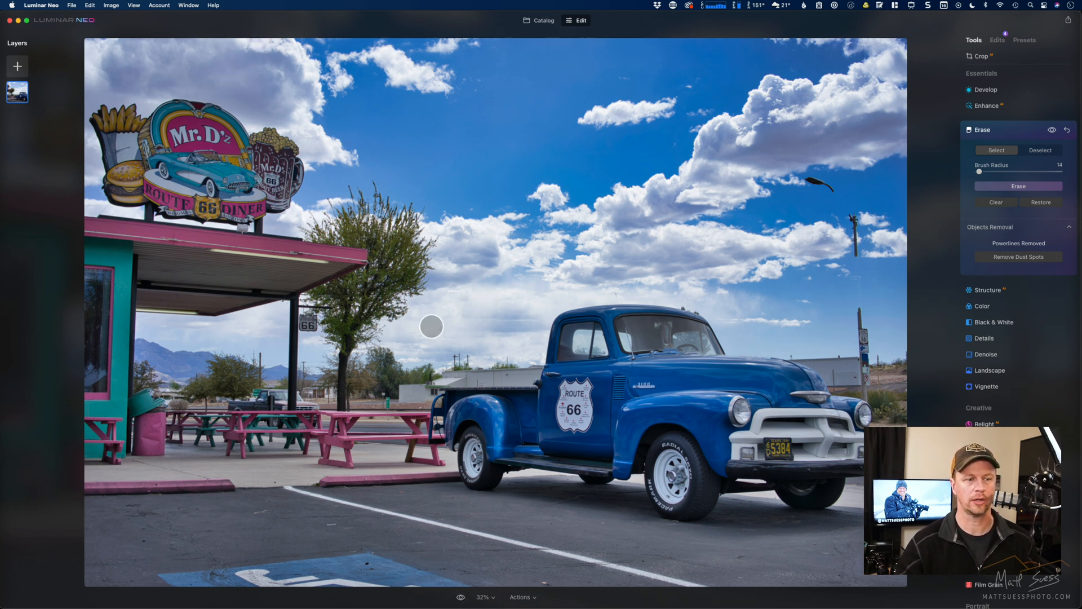
click(461, 597)
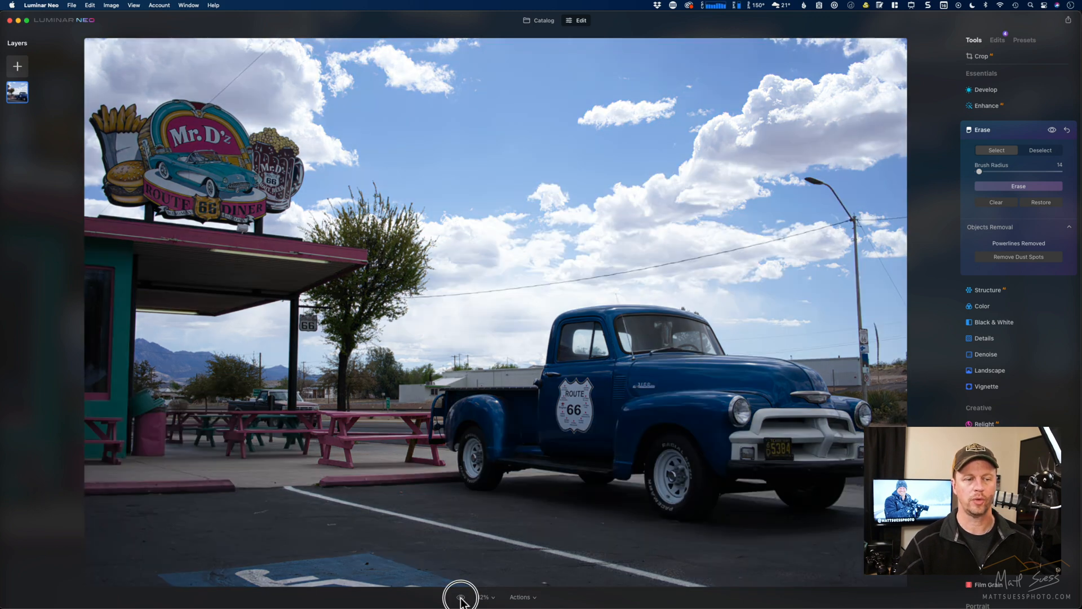
click(461, 598)
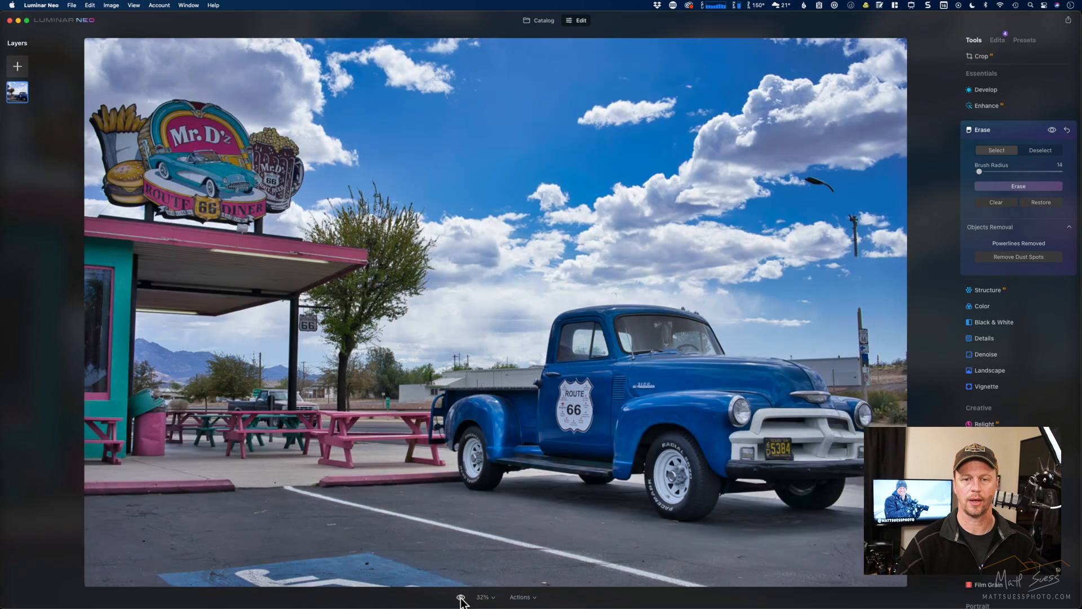
click(461, 598)
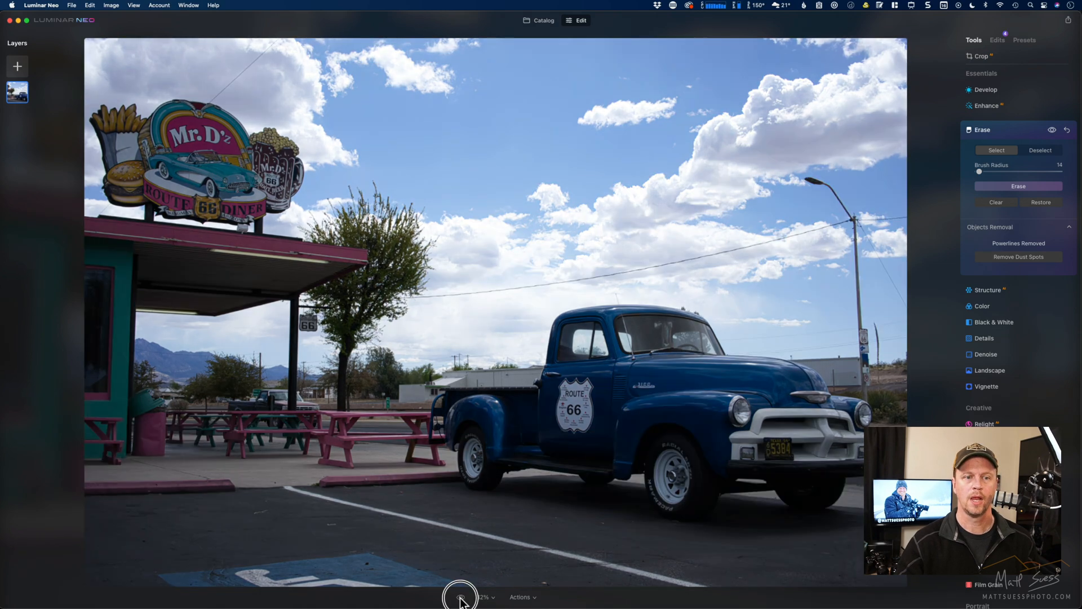
click(461, 597)
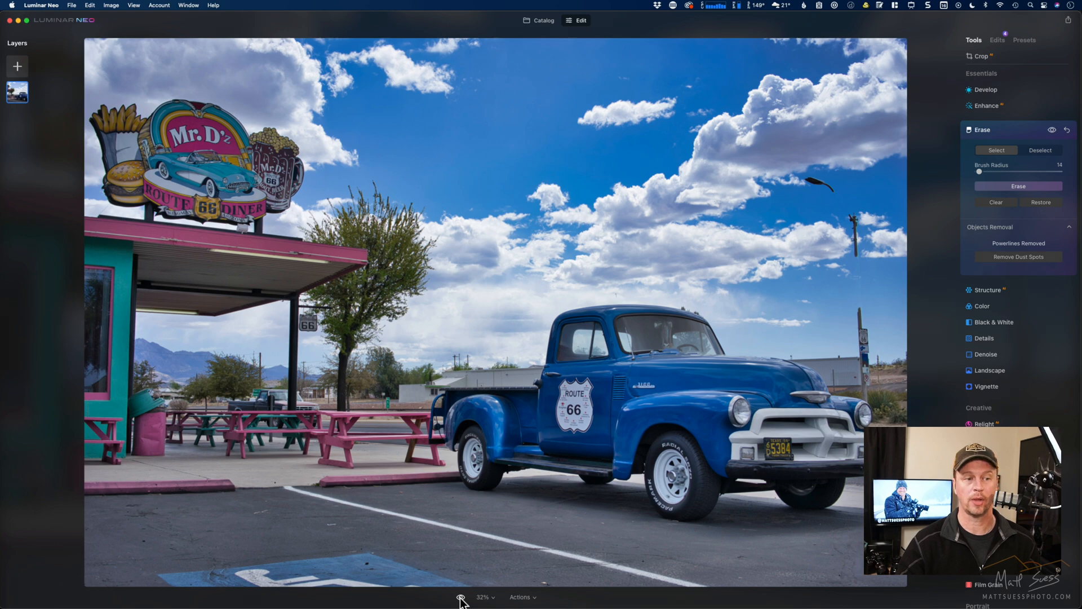
- Inspect the blue truck's cab, antenna and hood up close, comparing the powerline removal with the original
key(super+equal)
key(super+equal)
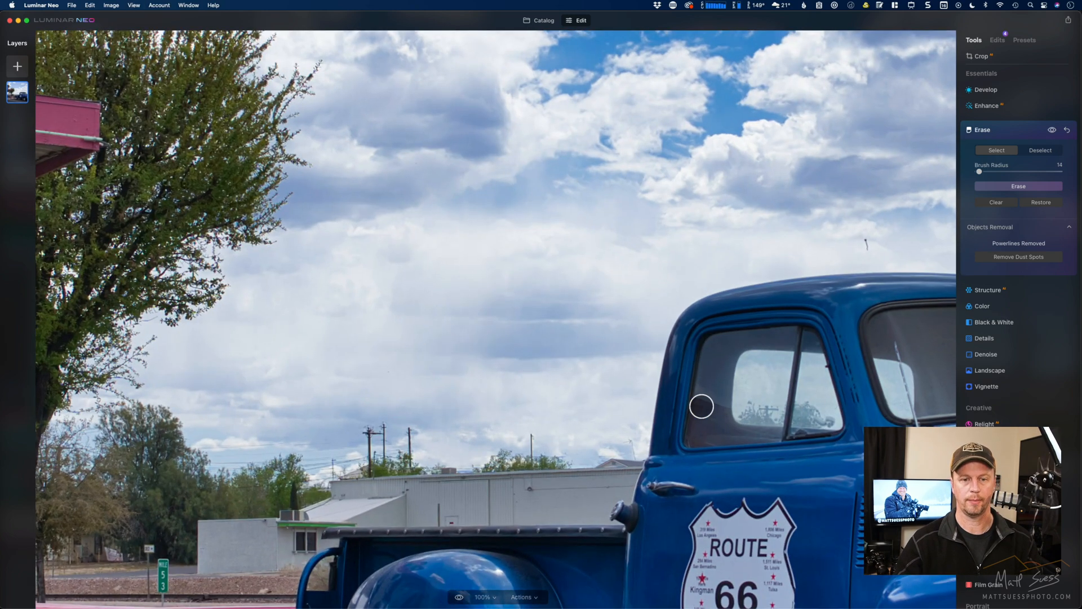
mouse_move(742, 430)
mouse_down()
mouse_move(529, 329)
mouse_move(295, 279)
mouse_up()
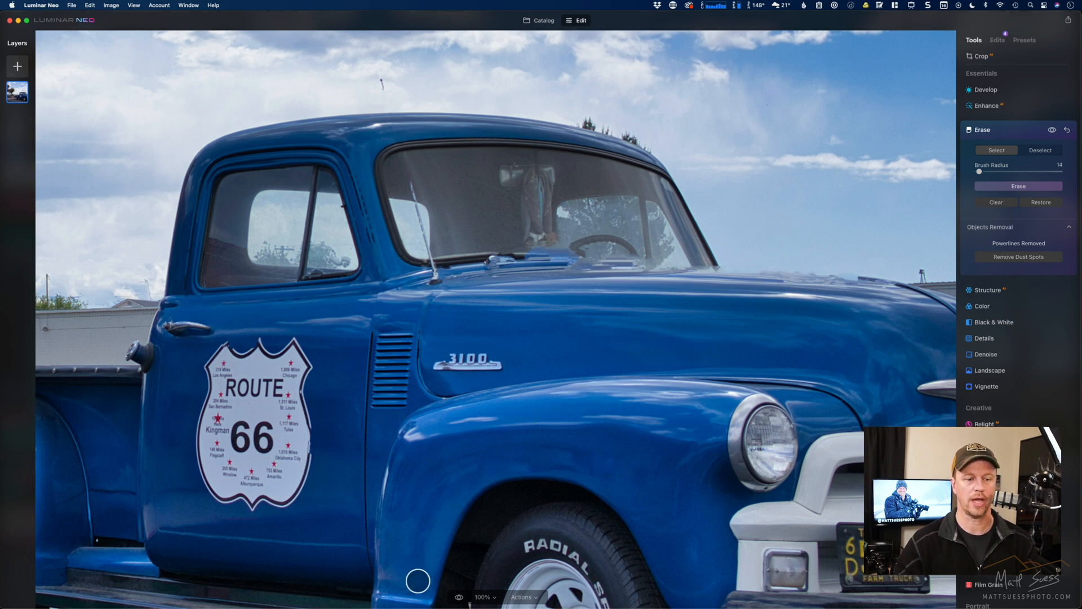
click(460, 597)
click(460, 598)
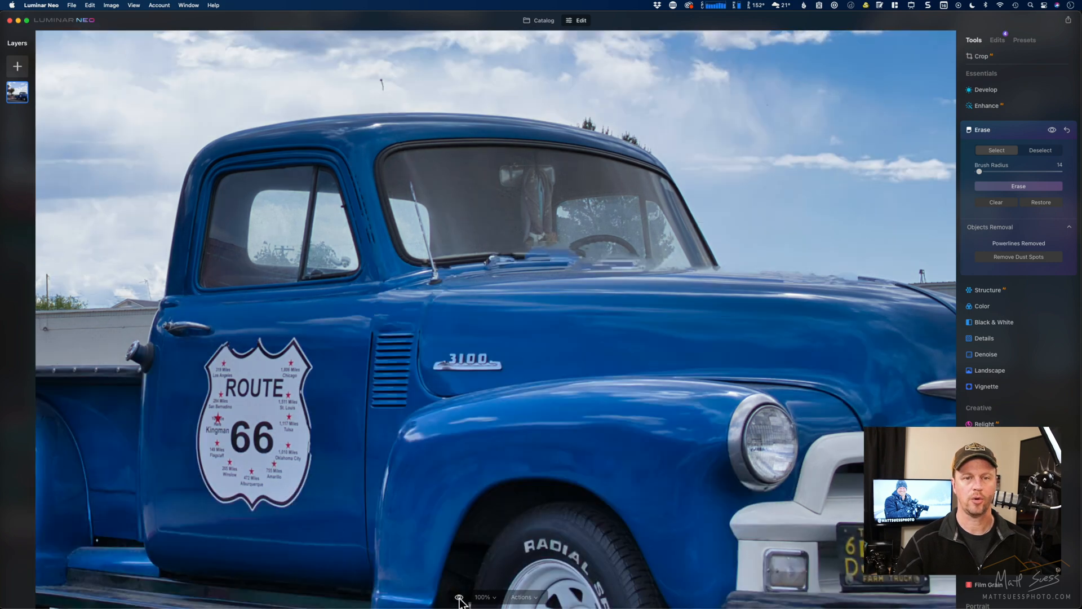
click(460, 597)
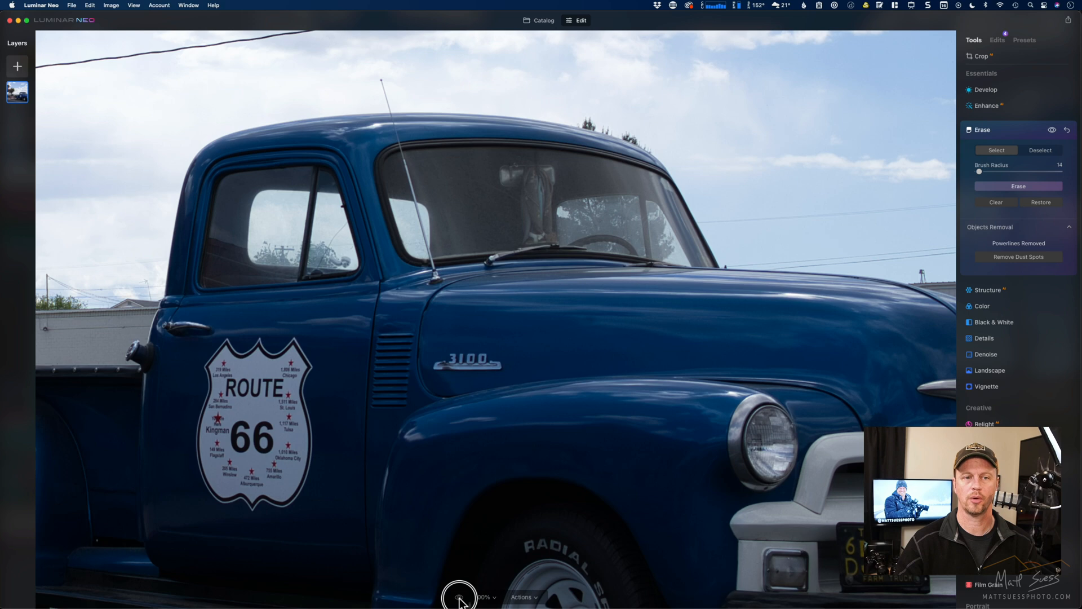
click(459, 598)
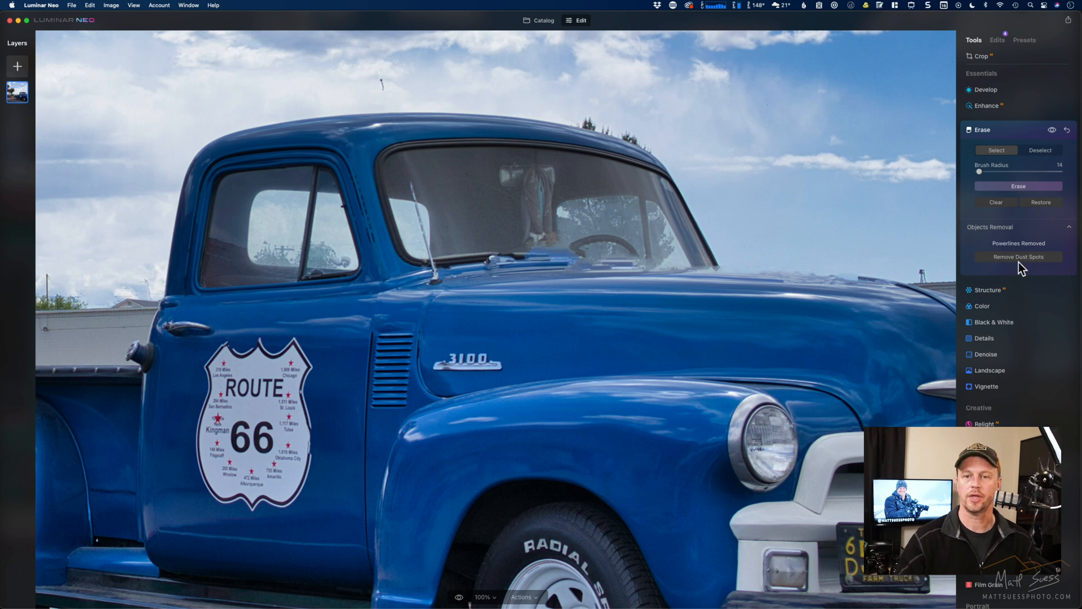
- Select the calm water photo with the small clump of trees in the catalog
click(539, 20)
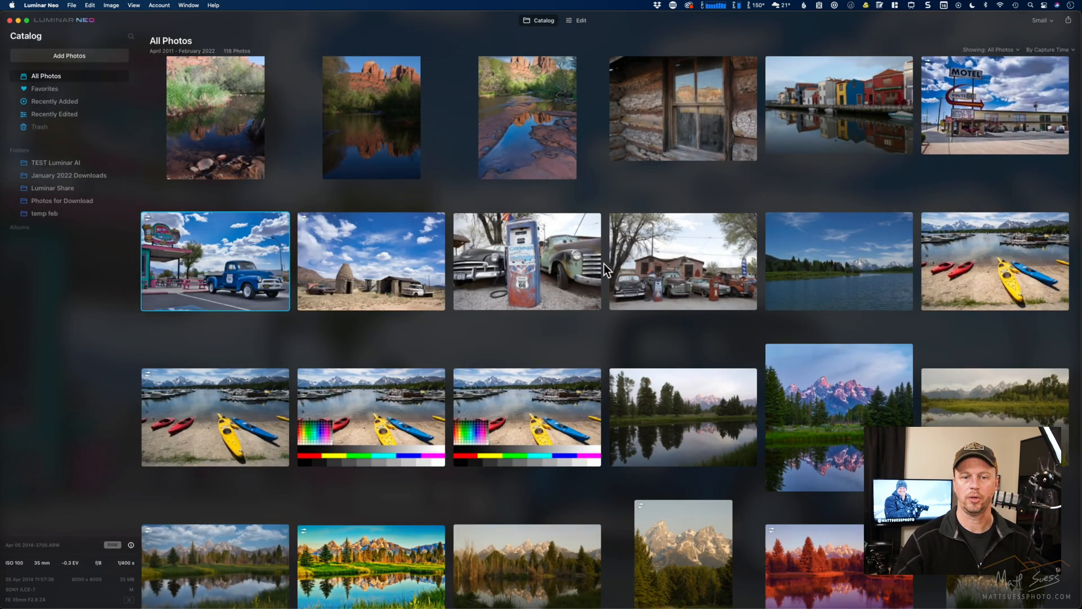
scroll(618, 353, down, 5)
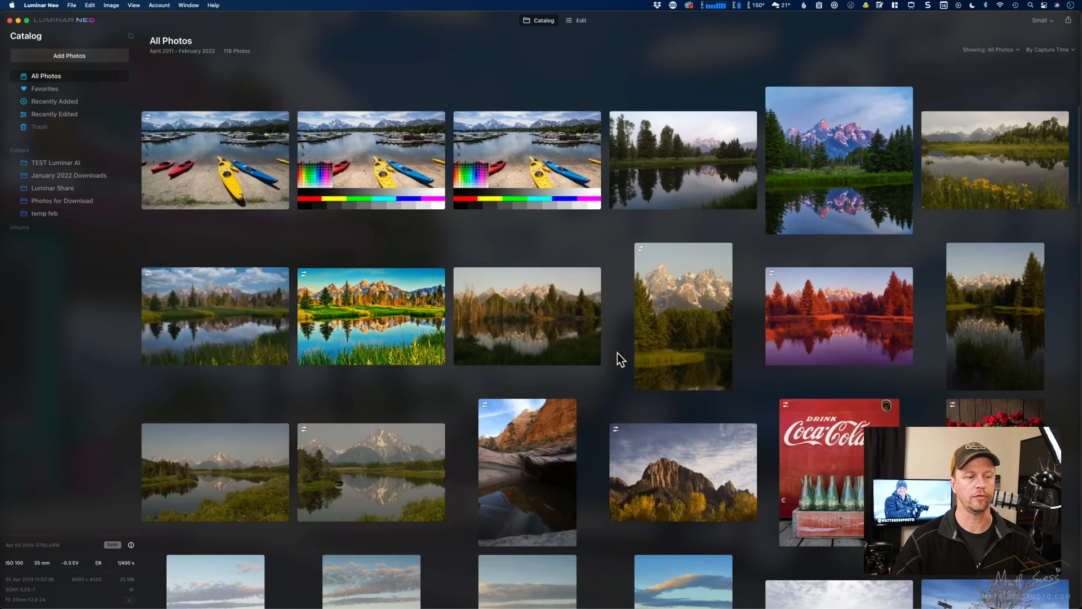
scroll(618, 353, down, 5)
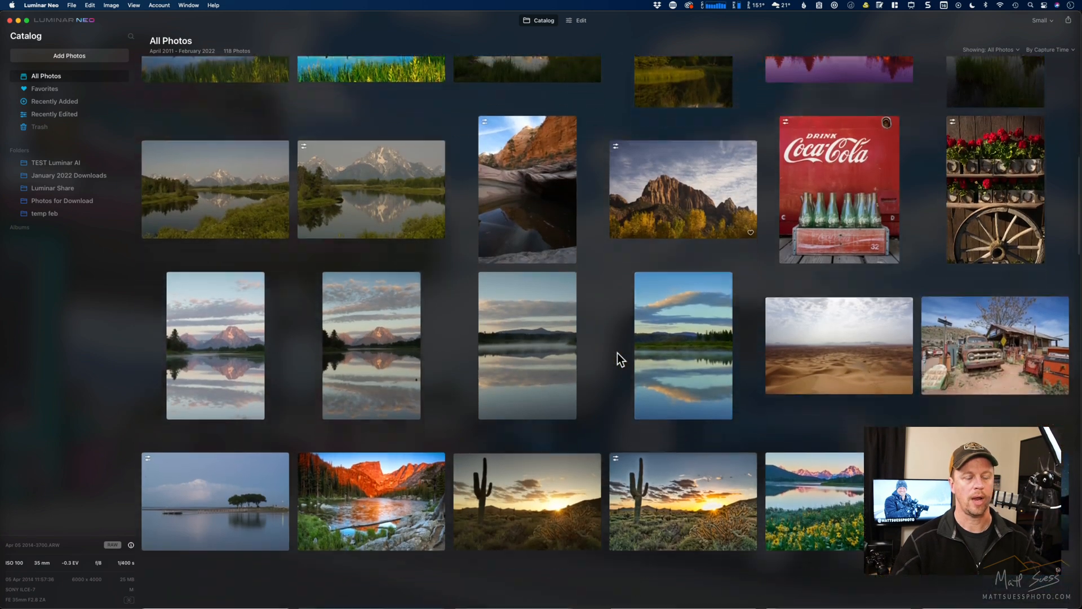
scroll(618, 353, down, 3)
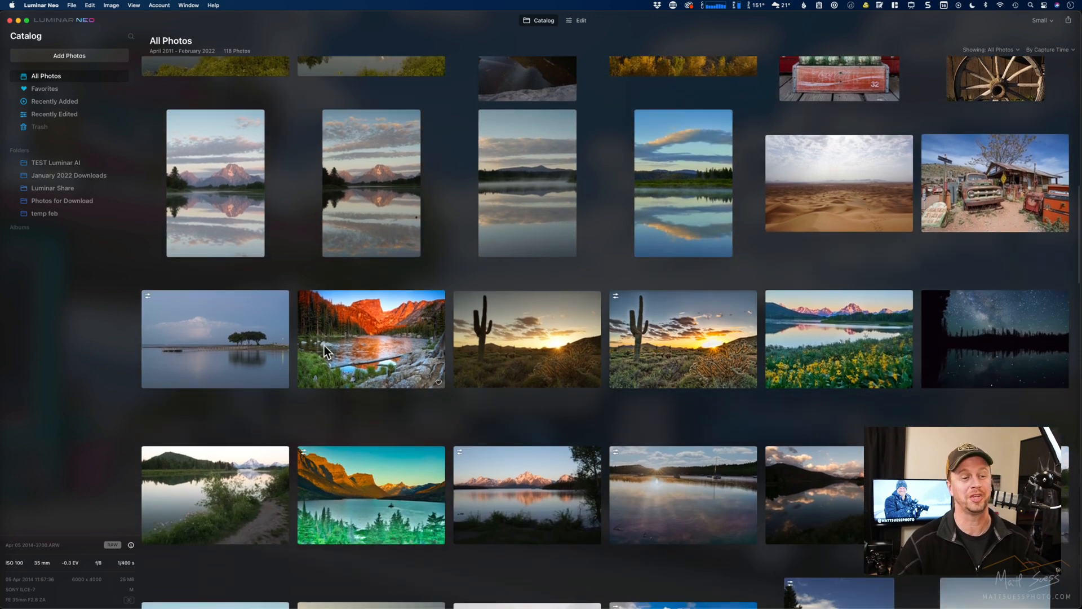
click(221, 351)
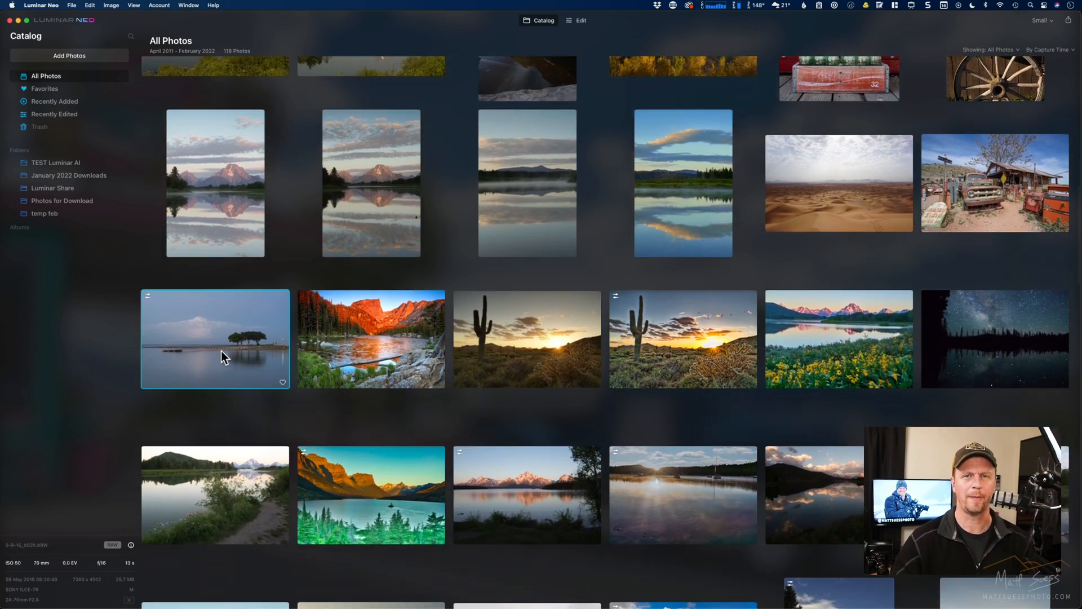
- Open the calm water photo with the trees for editing and set Enhance Accent to 89
click(581, 22)
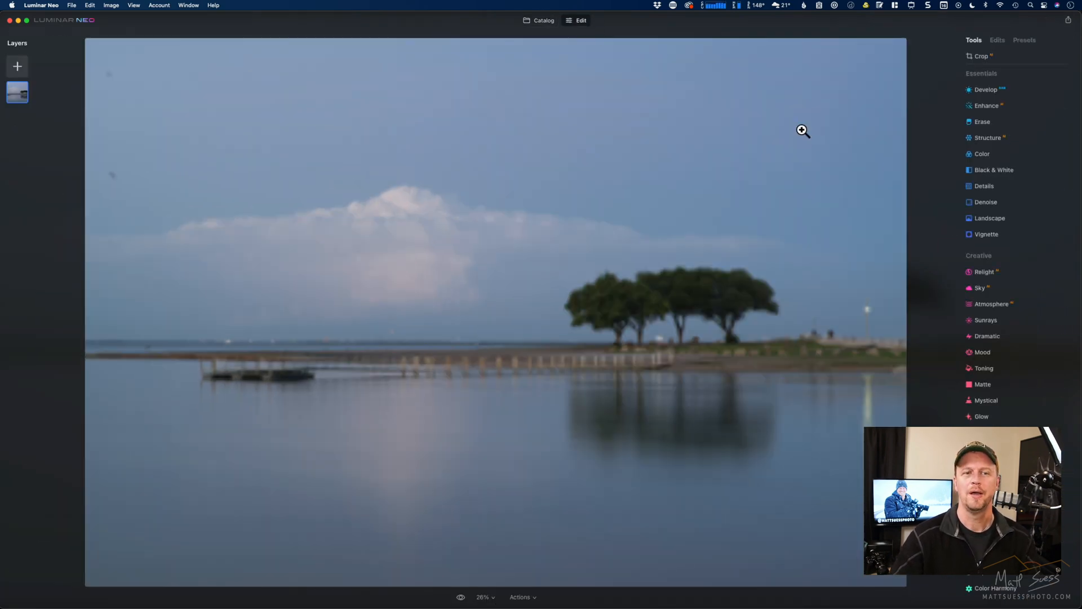
click(1010, 105)
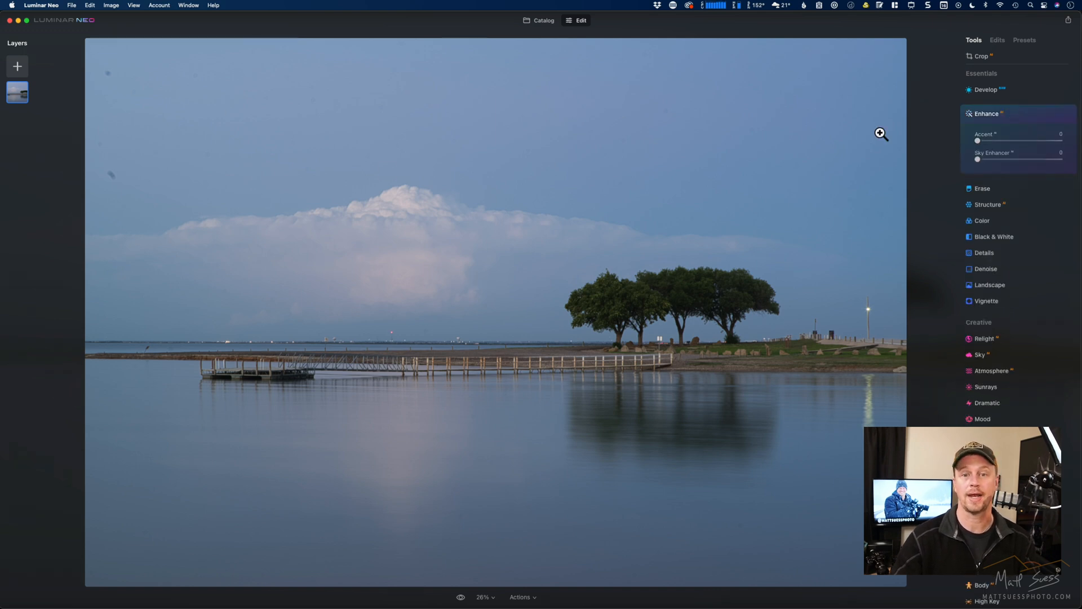
click(1044, 141)
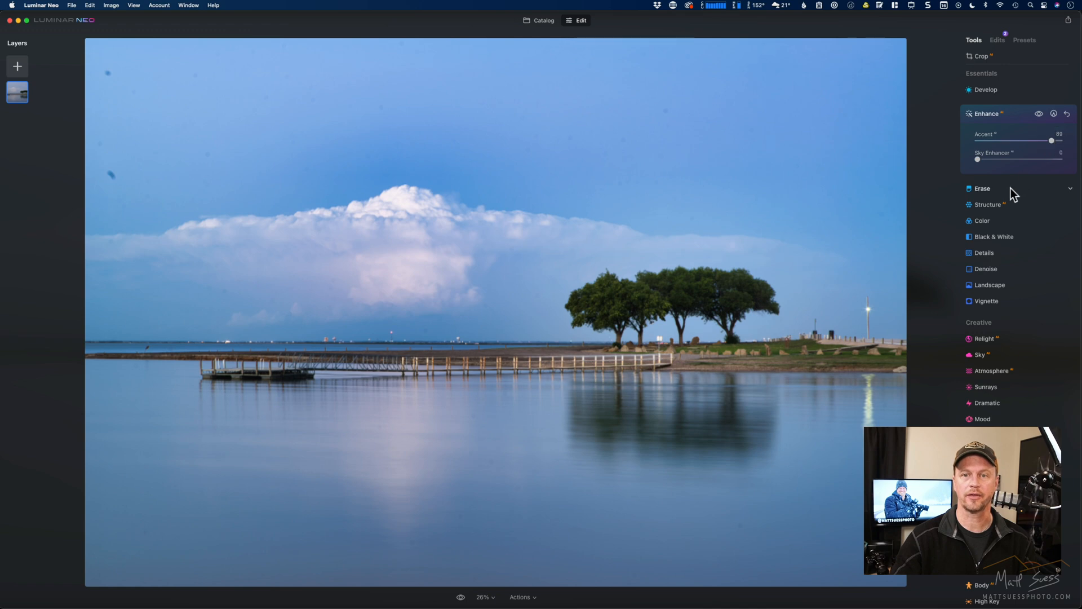
- Set Structure Amount to 76 and Boost to 33, and set Medium Details to 34 and Large Details to 20
click(1010, 207)
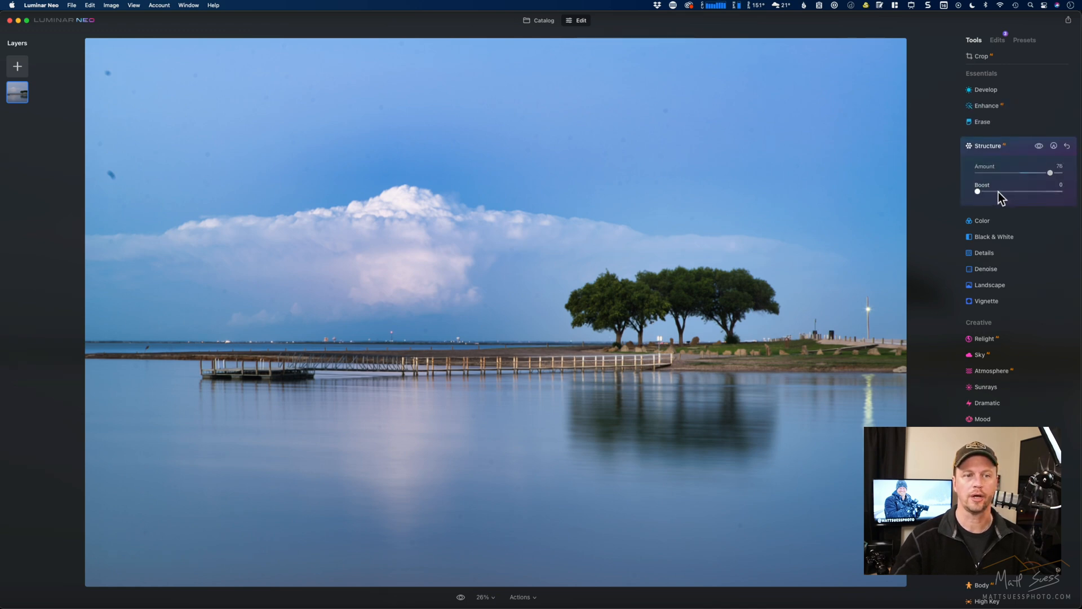
drag(1000, 192, 1006, 191)
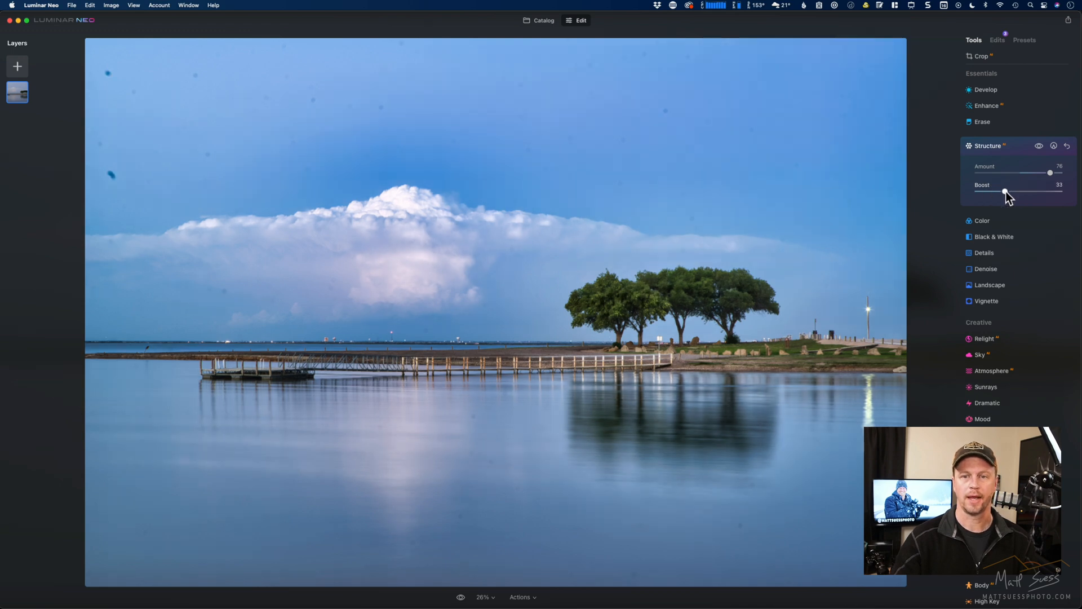
click(1011, 256)
drag(1019, 239, 1032, 241)
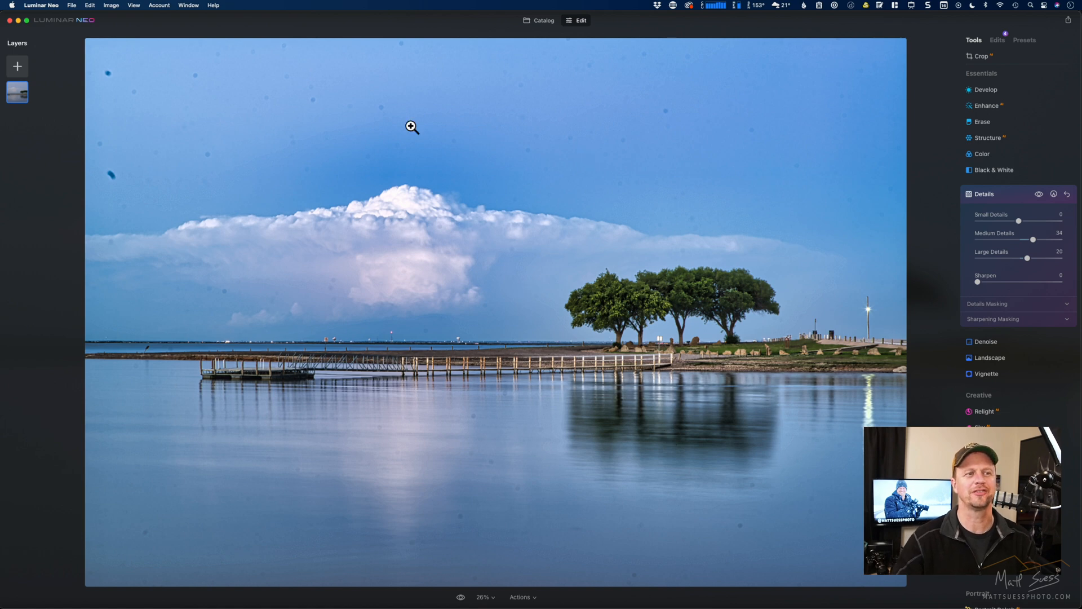
- Remove the dust spots from the calm water photo with Erase and inspect the sky and shoreline at 50% and 100%
click(1009, 125)
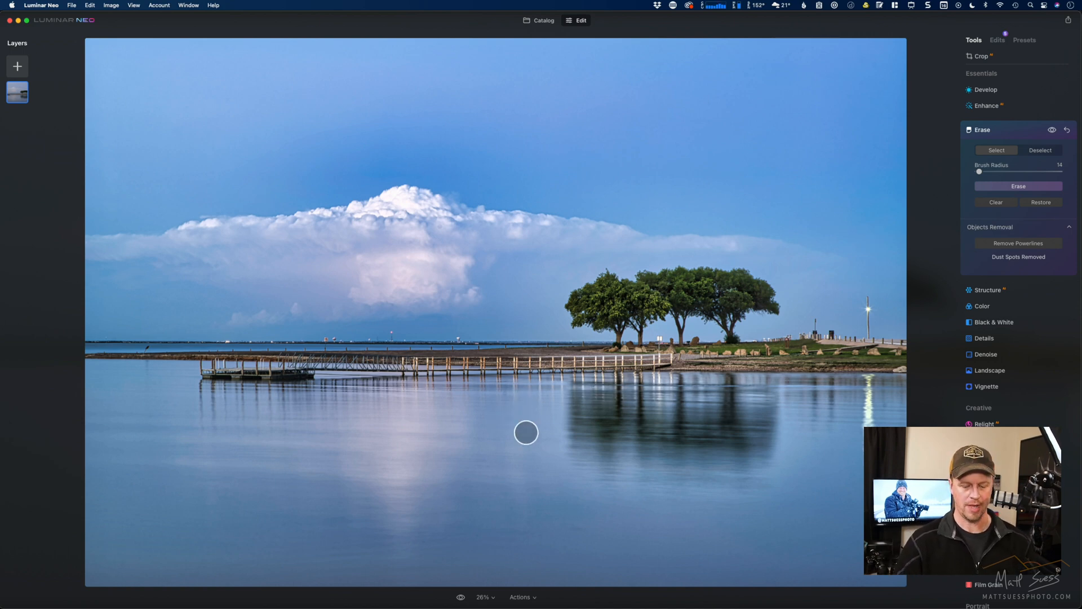
key(super+equal)
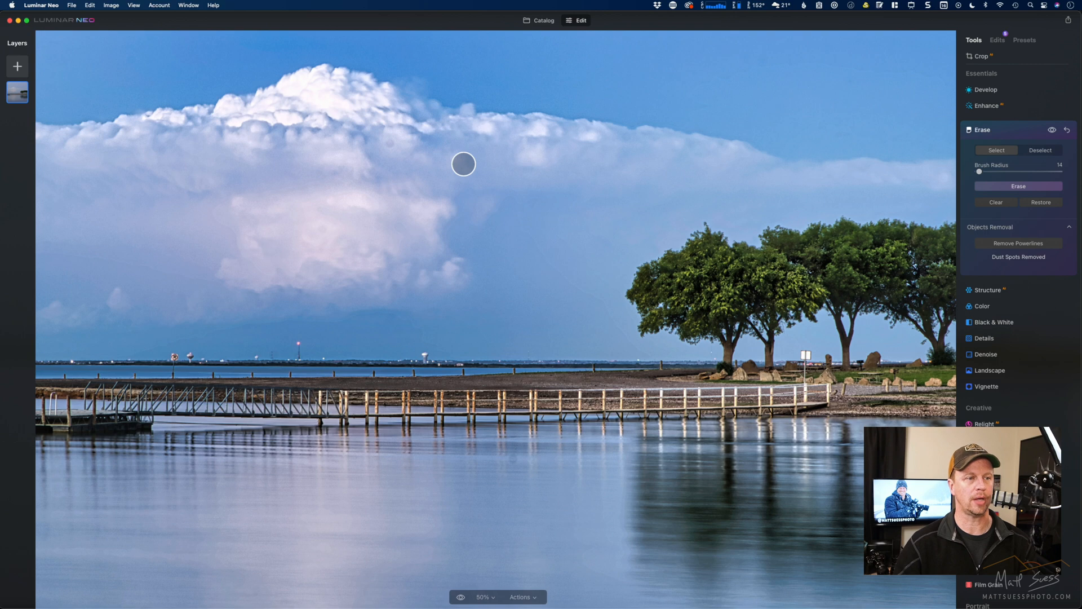
key(super+equal)
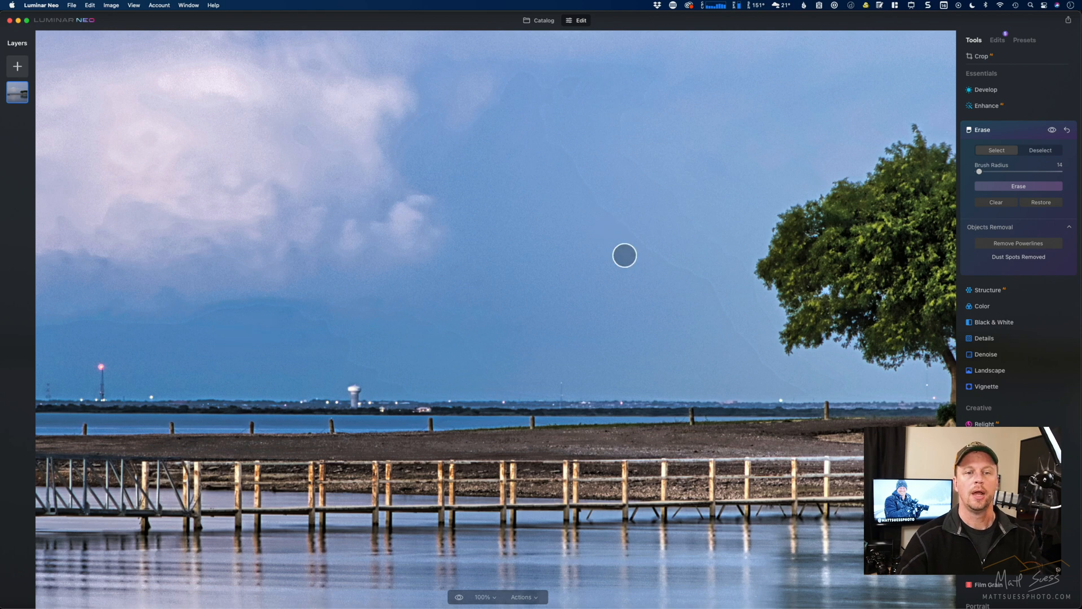
key(super+minus)
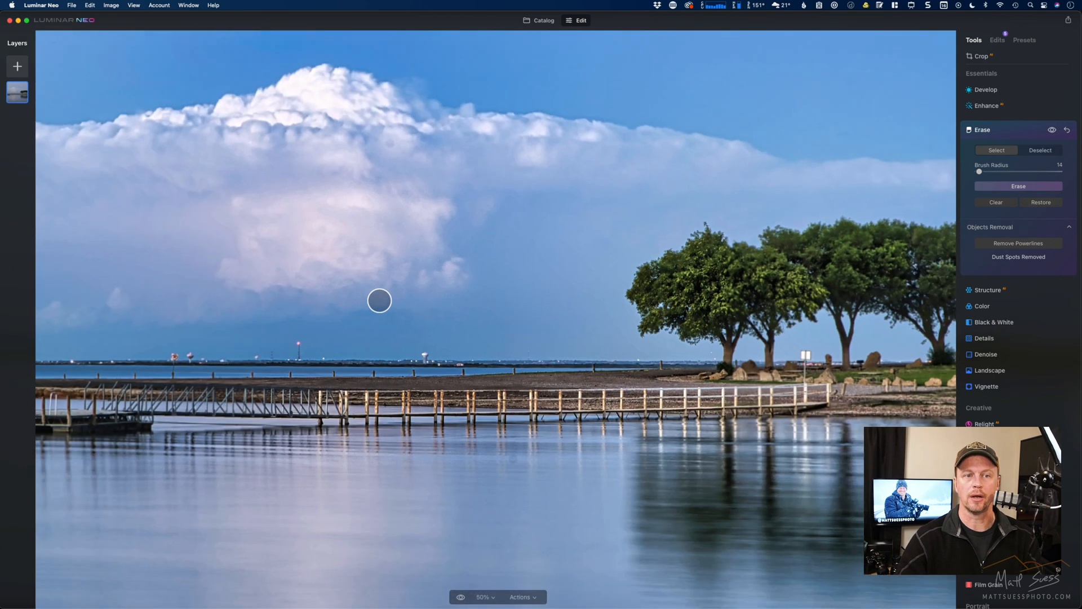
key(super+minus)
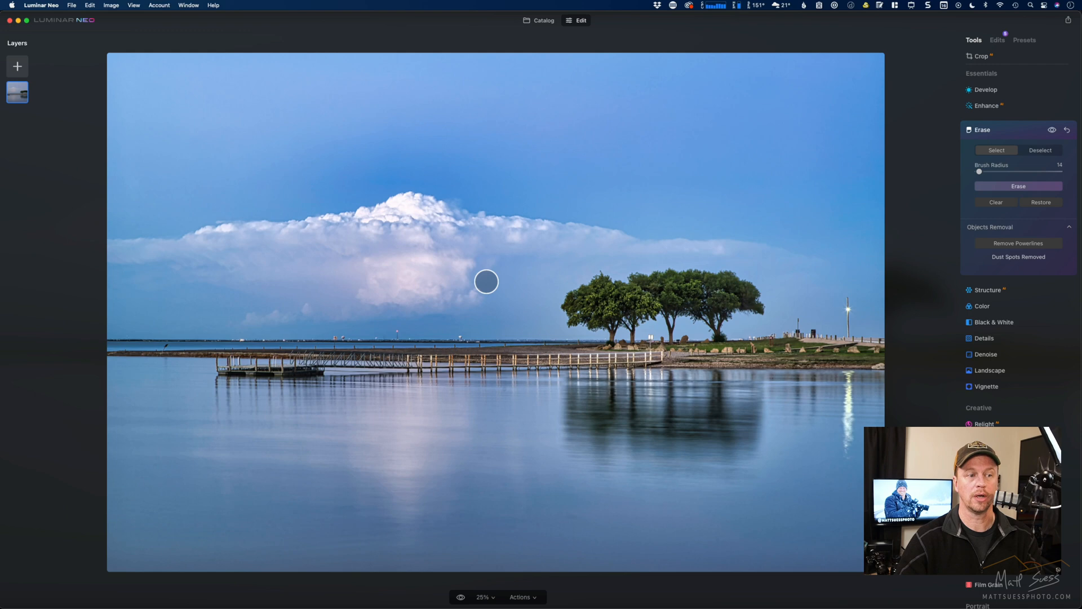
- Reset the Erase edit in the list of applied edits and delete it from the calm water photo
click(996, 40)
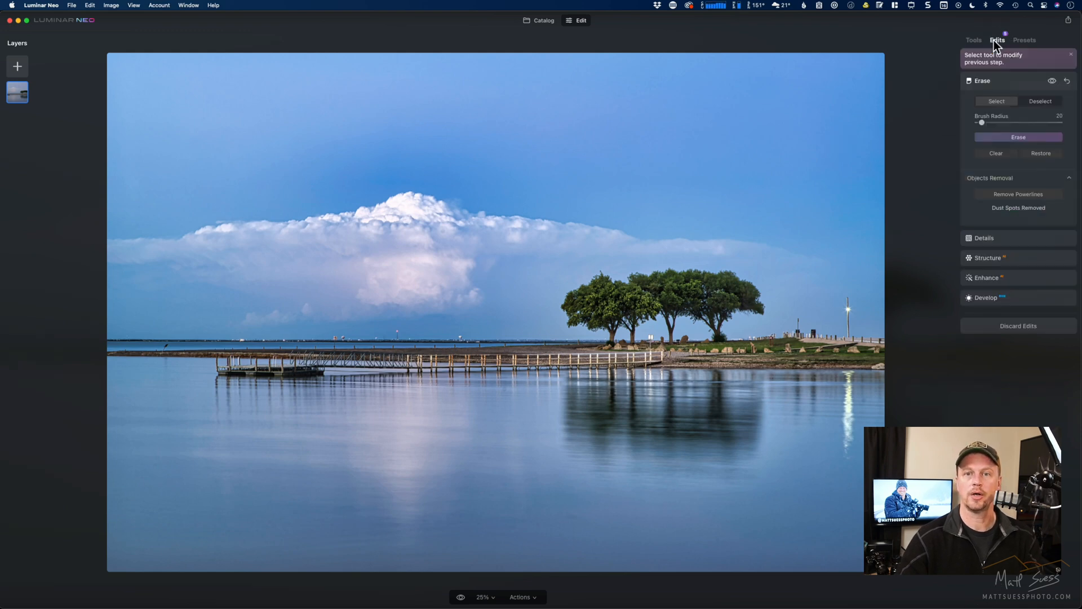
click(1067, 81)
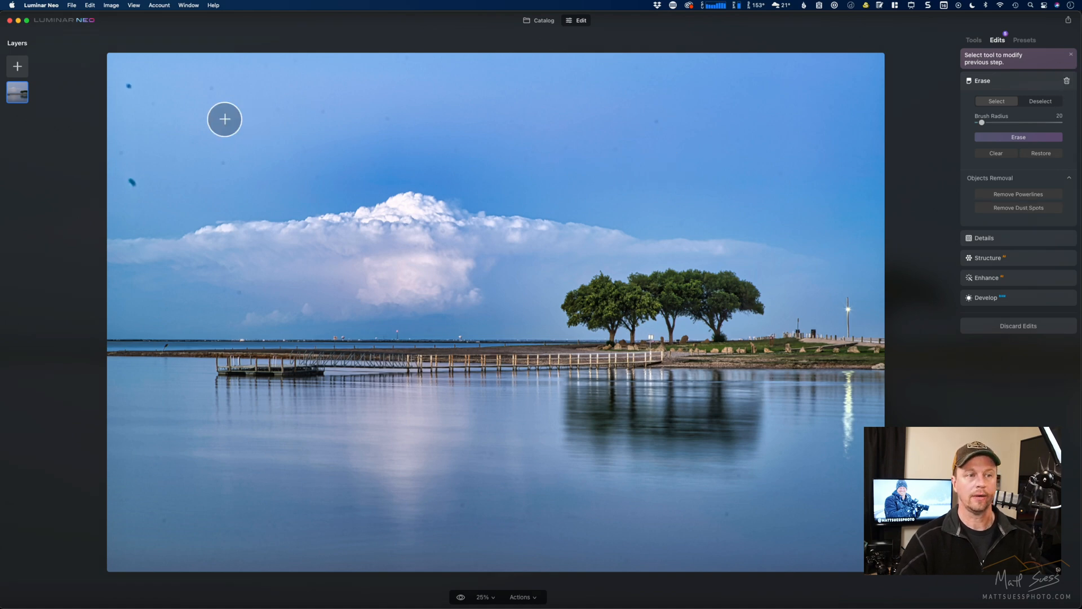
click(1067, 81)
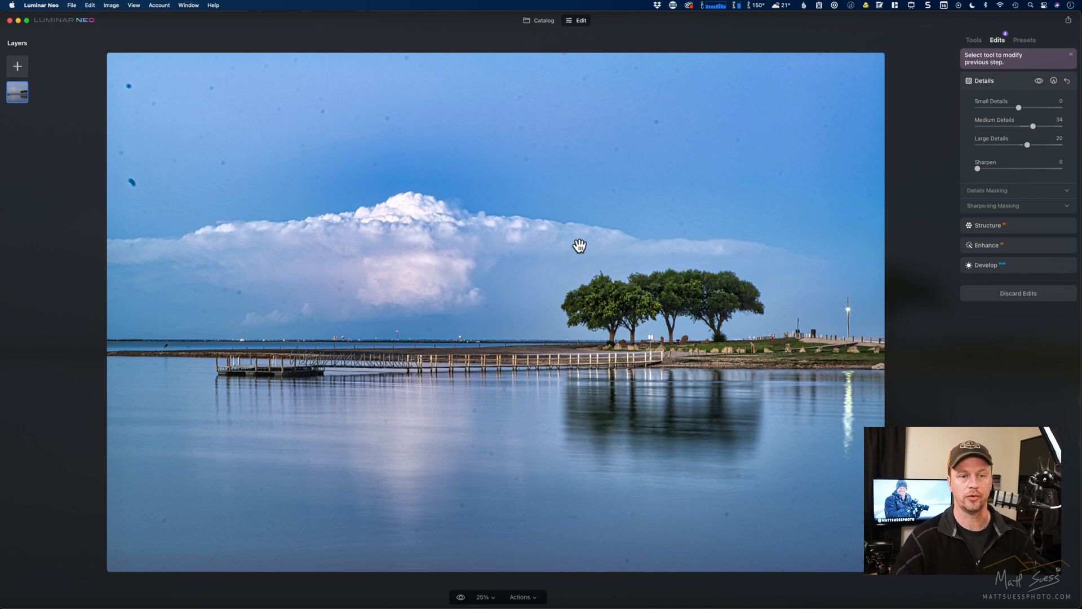
- Examine the dust spots in the sky beside the trees up close, and return to the full photo
click(532, 288)
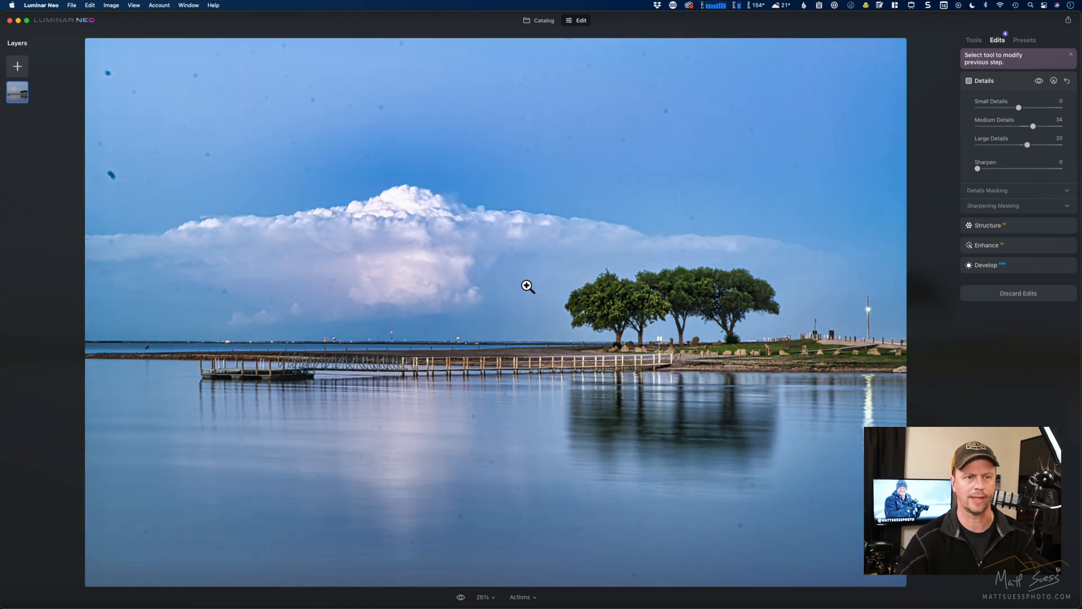
click(527, 286)
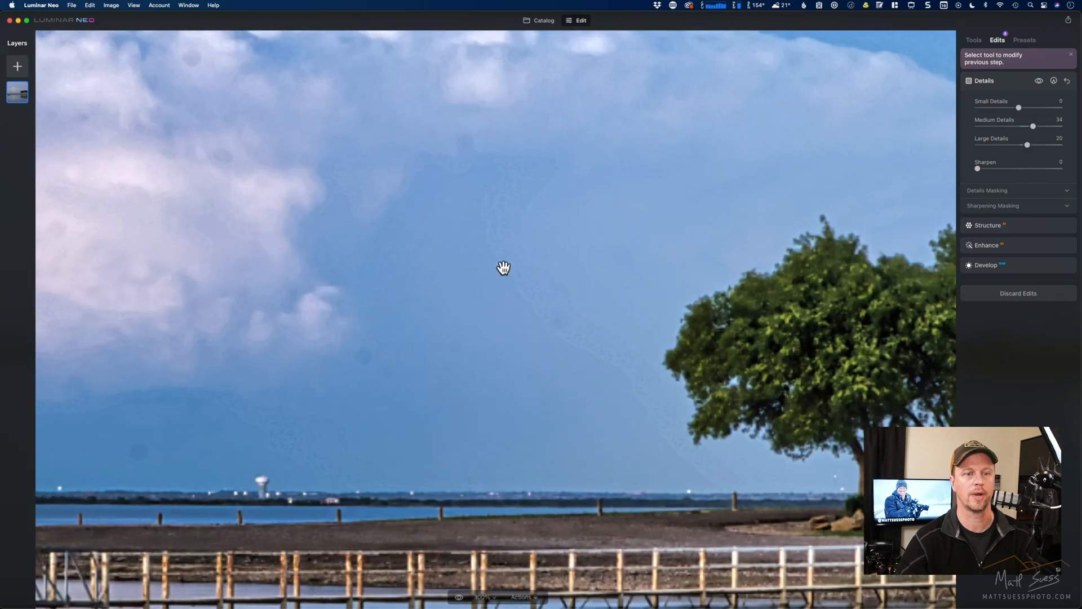
click(546, 282)
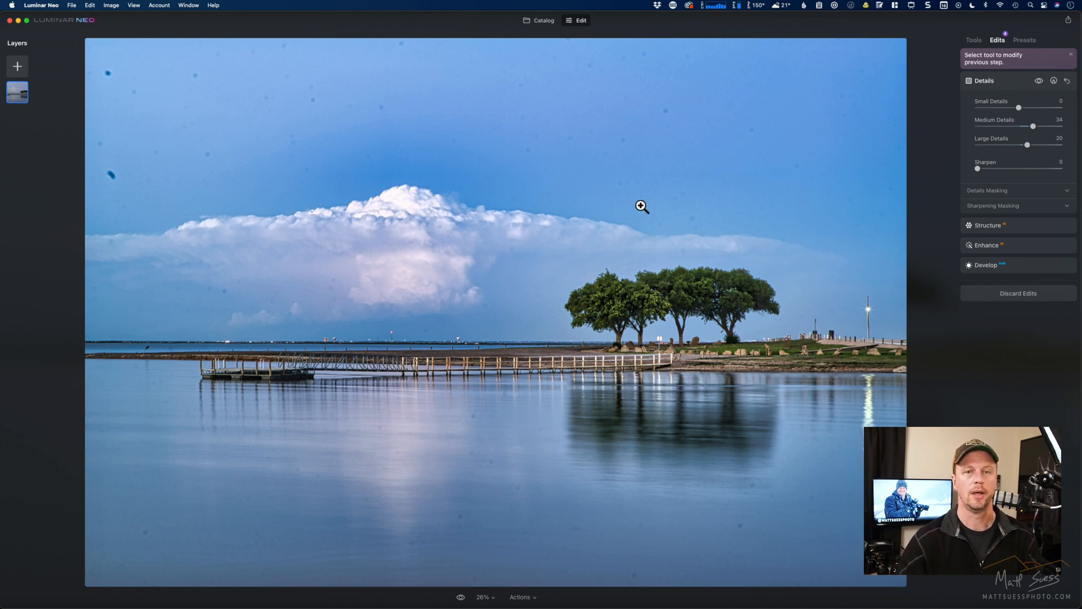
- Return to the catalog and open the red Coca-Cola cooler photo with the bottle crate for editing
click(972, 40)
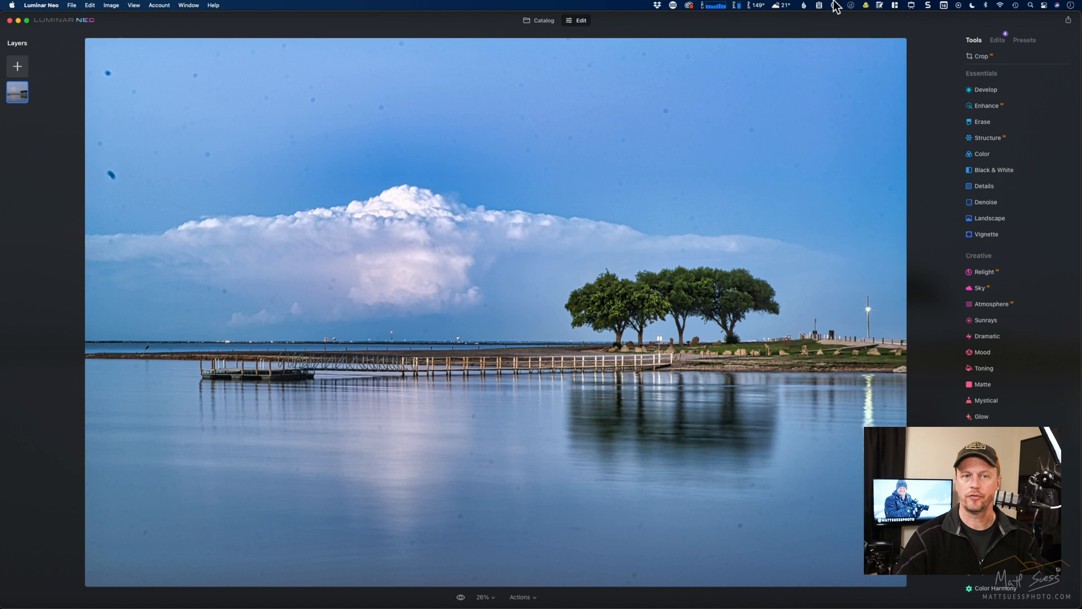
click(525, 21)
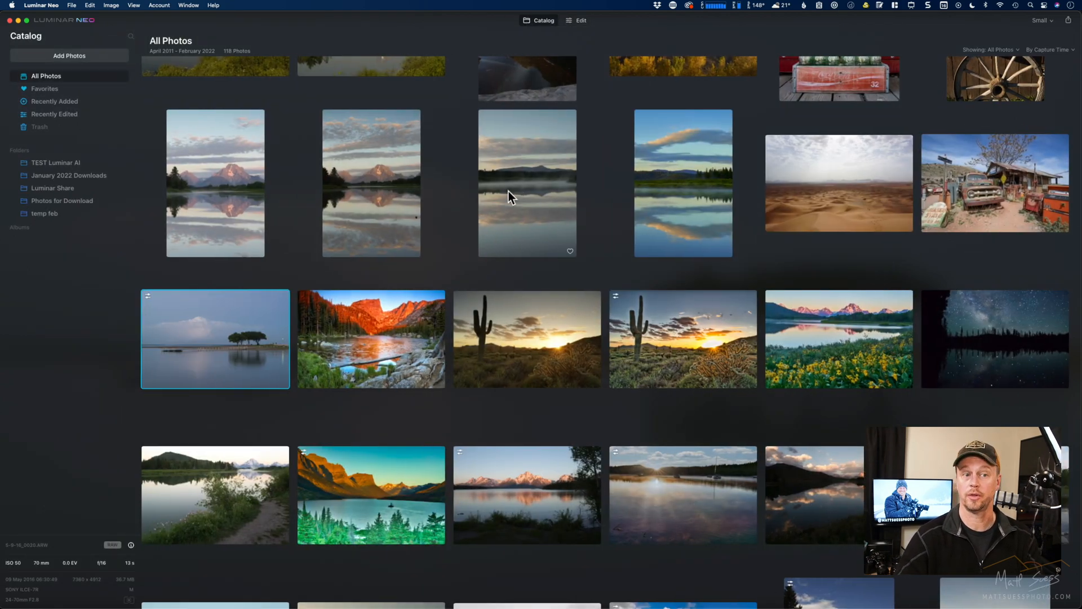
scroll(509, 191, up, 5)
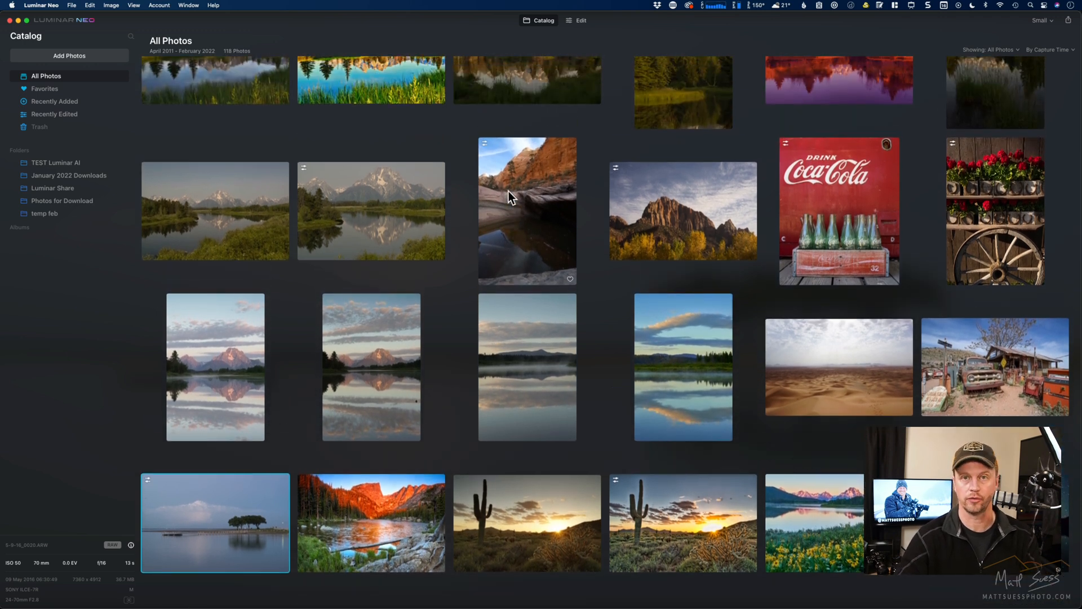
click(831, 190)
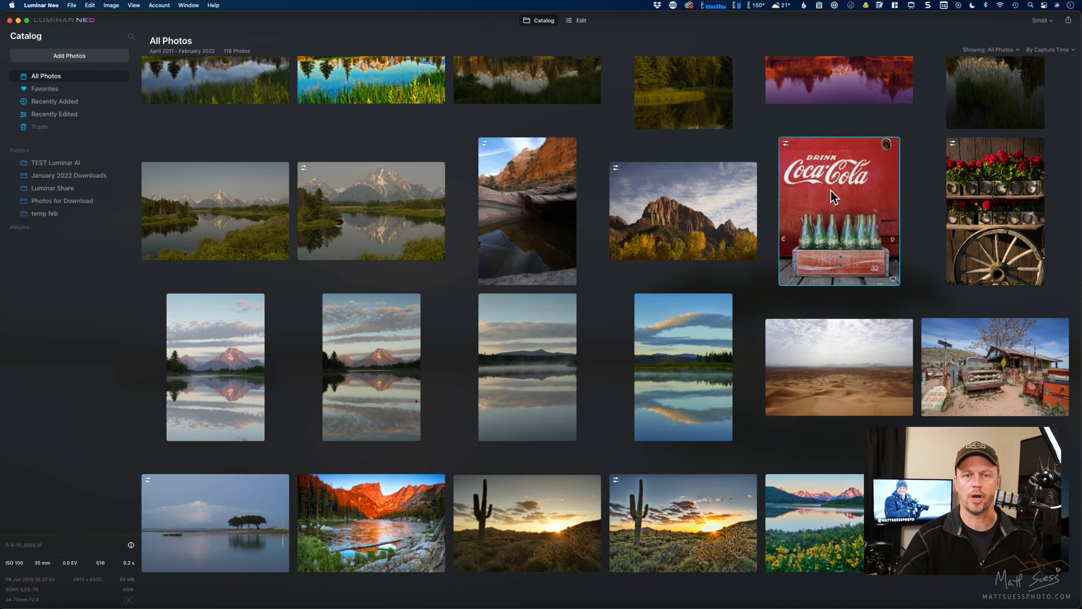
click(577, 20)
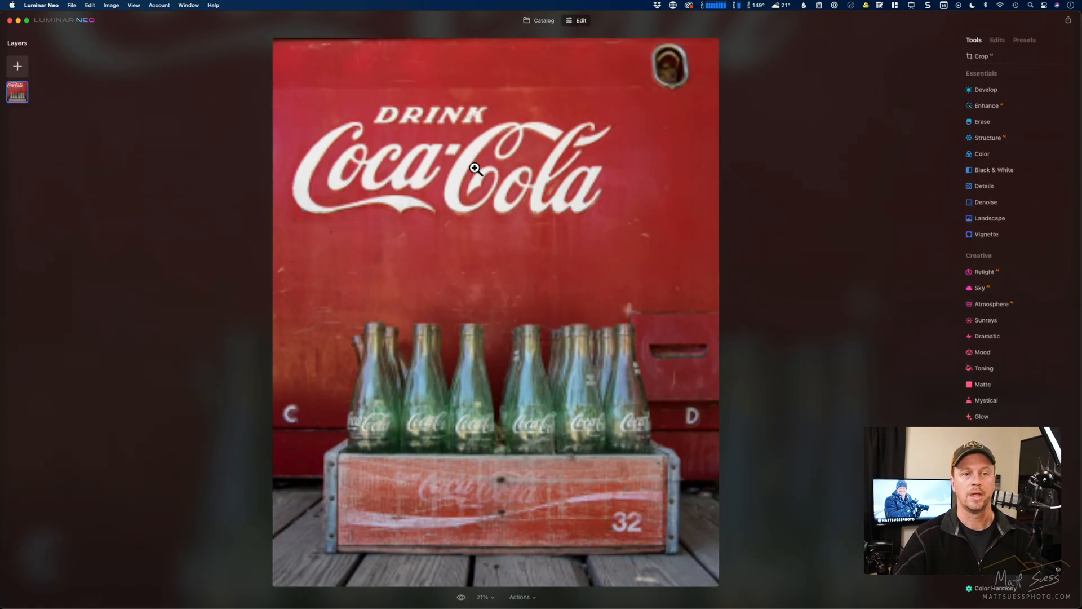
- Set Enhance Accent to 56 and Structure Amount to 52 on the Coca-Cola photo
click(996, 110)
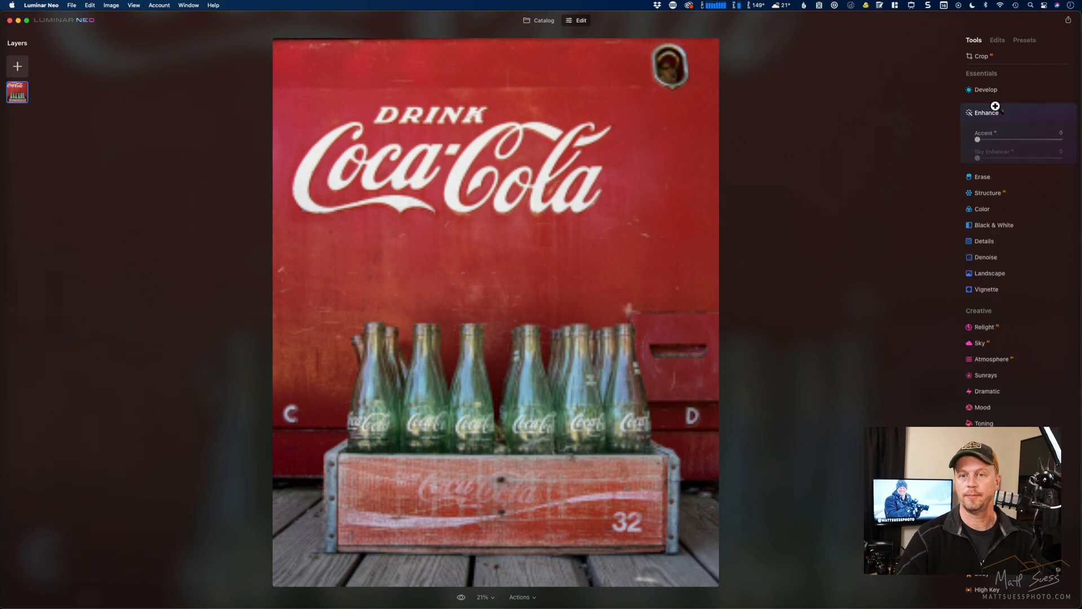
click(1025, 141)
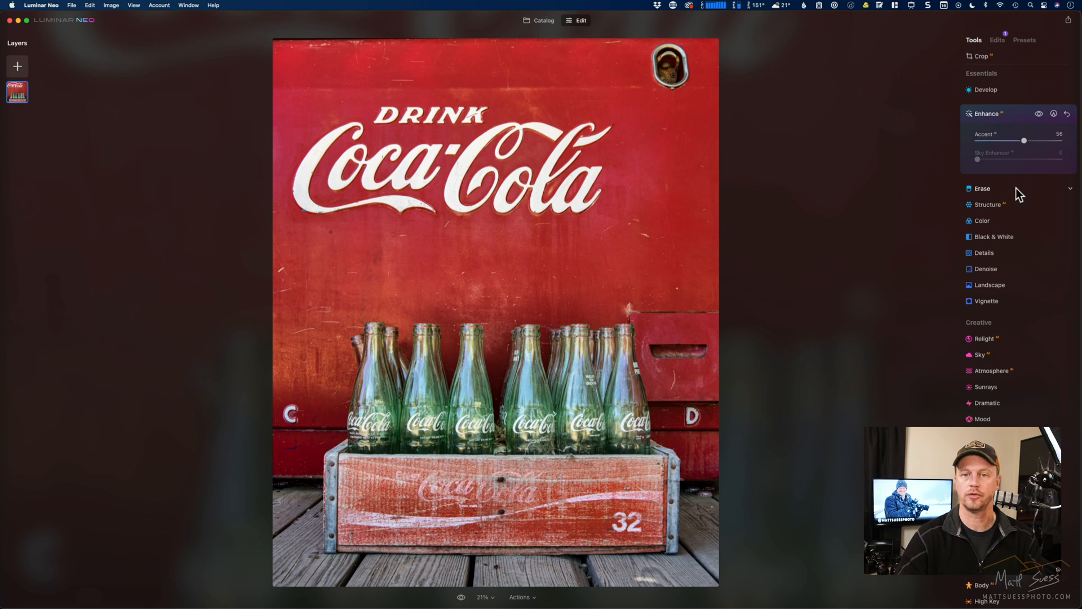
click(1016, 206)
click(1041, 173)
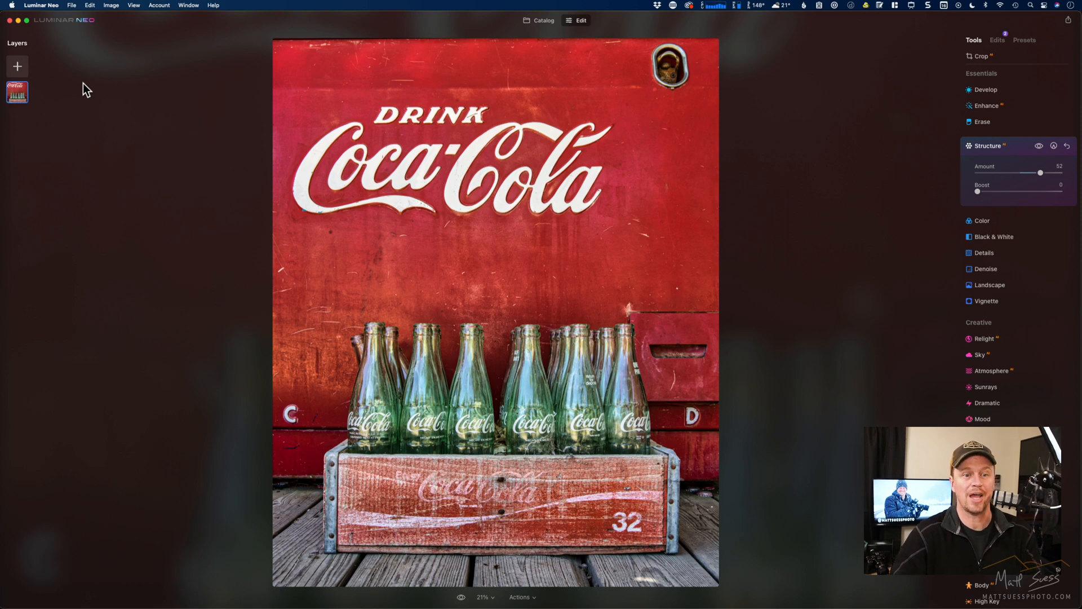
- Check the peach texture's options in My Images, and add the snowy mountain image as a new layer over the Coca-Cola photo
click(17, 66)
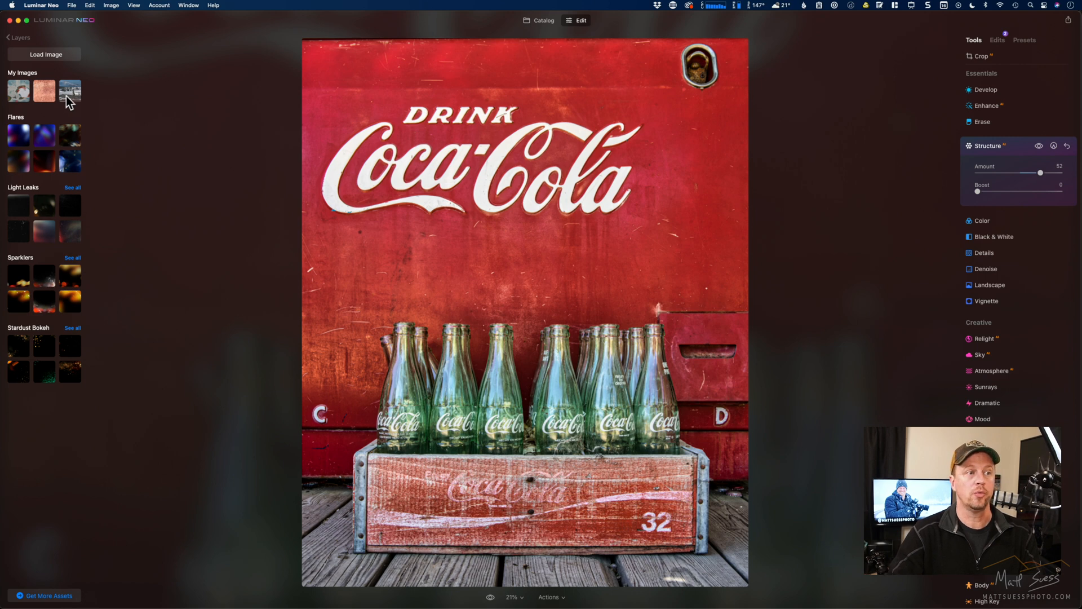
right_click(45, 98)
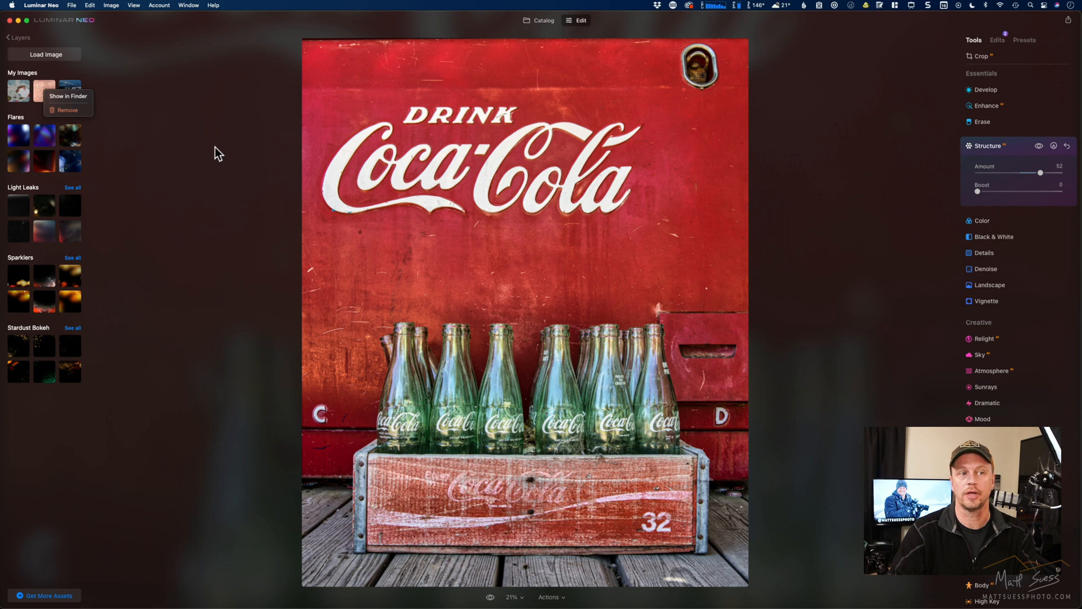
click(137, 89)
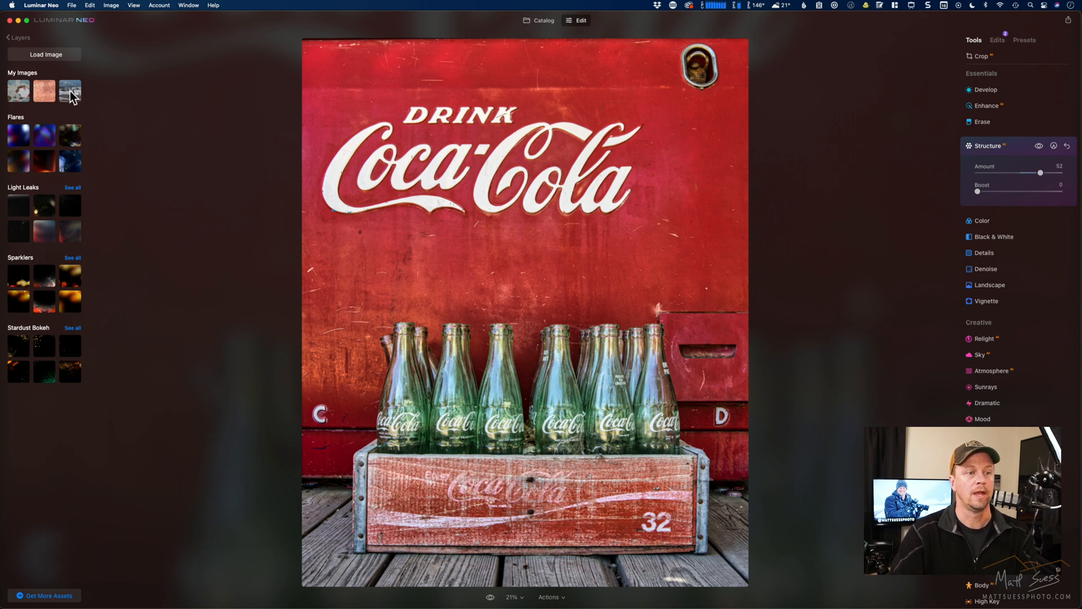
drag(71, 96, 560, 229)
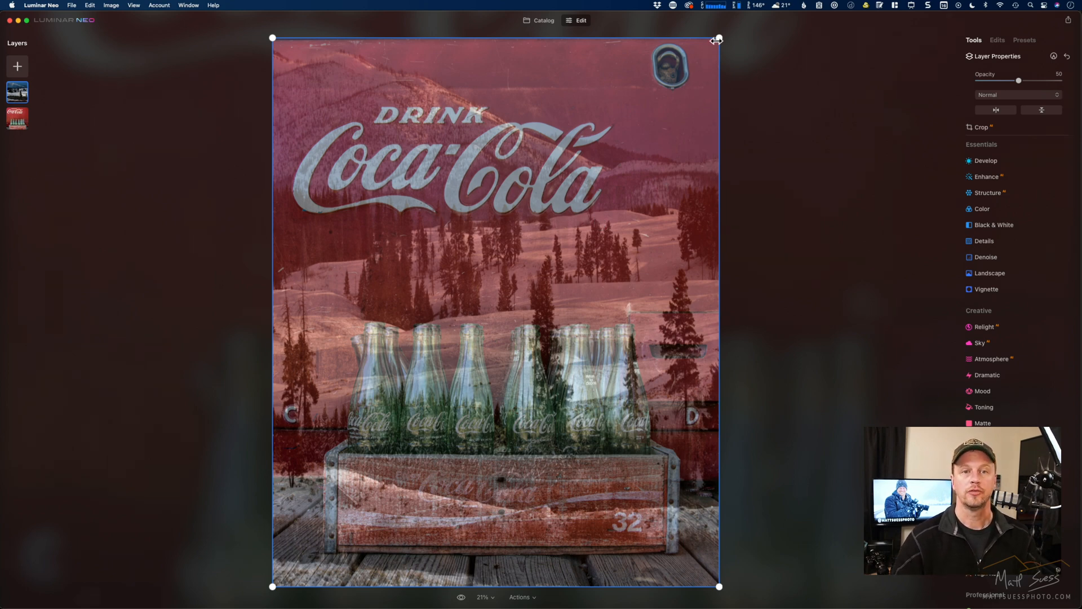
- Scale down the snowy mountain layer, flatten its height and widen it over the lower part of the bottles and crate
drag(720, 38, 621, 176)
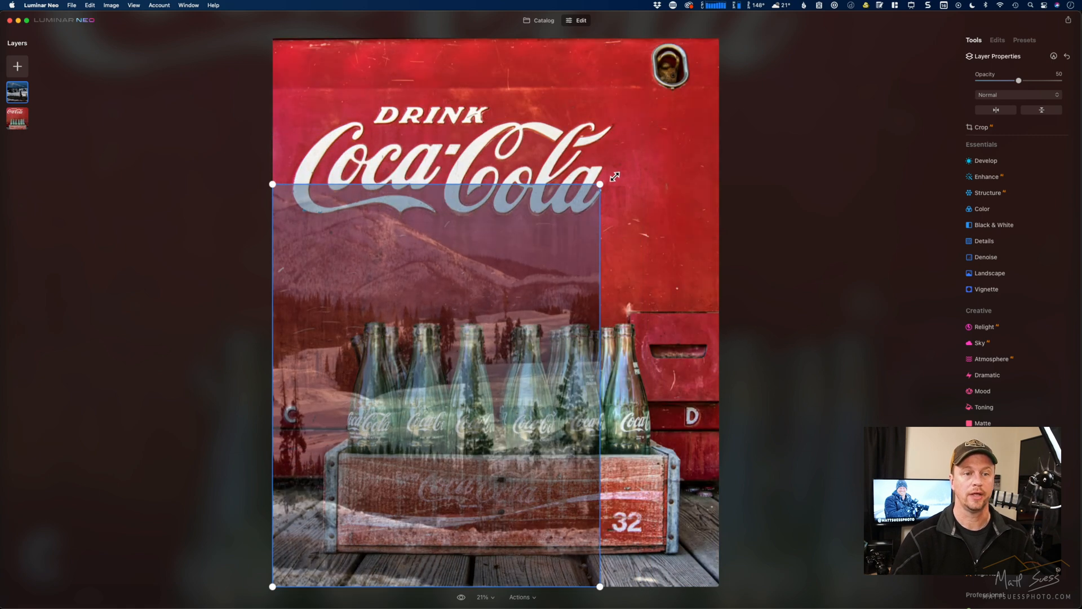
drag(510, 184, 507, 364)
drag(600, 445, 628, 445)
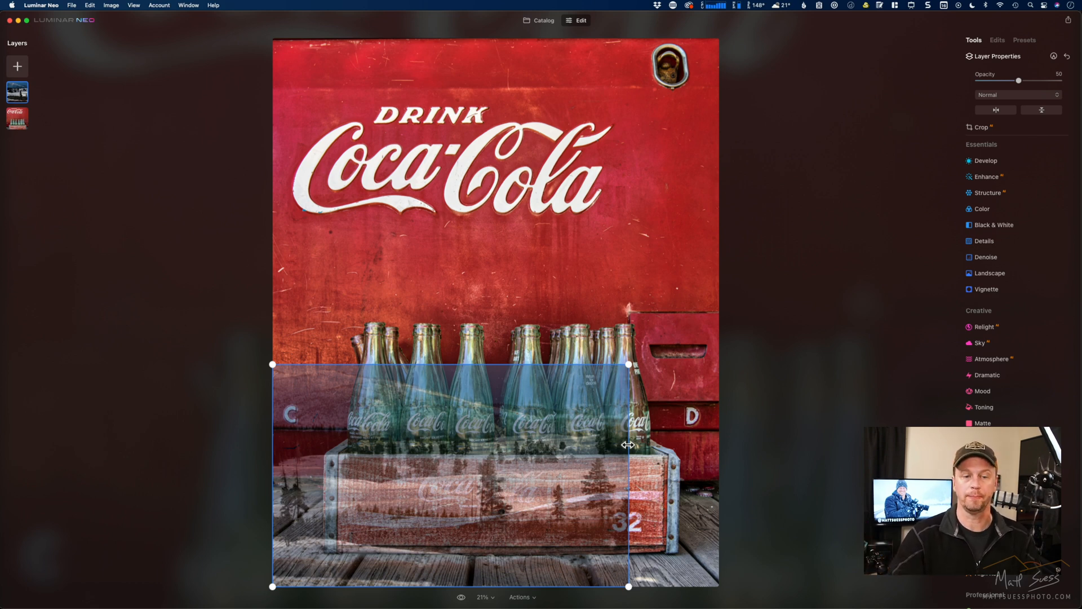
- Hide the snowy mountain layer and add the peach texture from My Images as a new layer
click(14, 98)
right_click(13, 94)
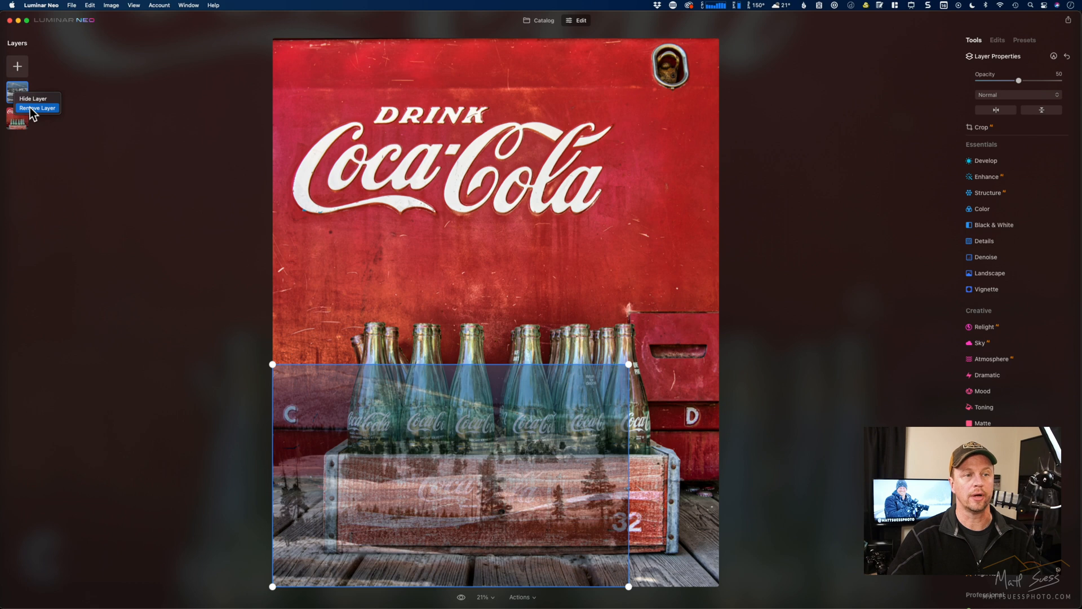
click(30, 100)
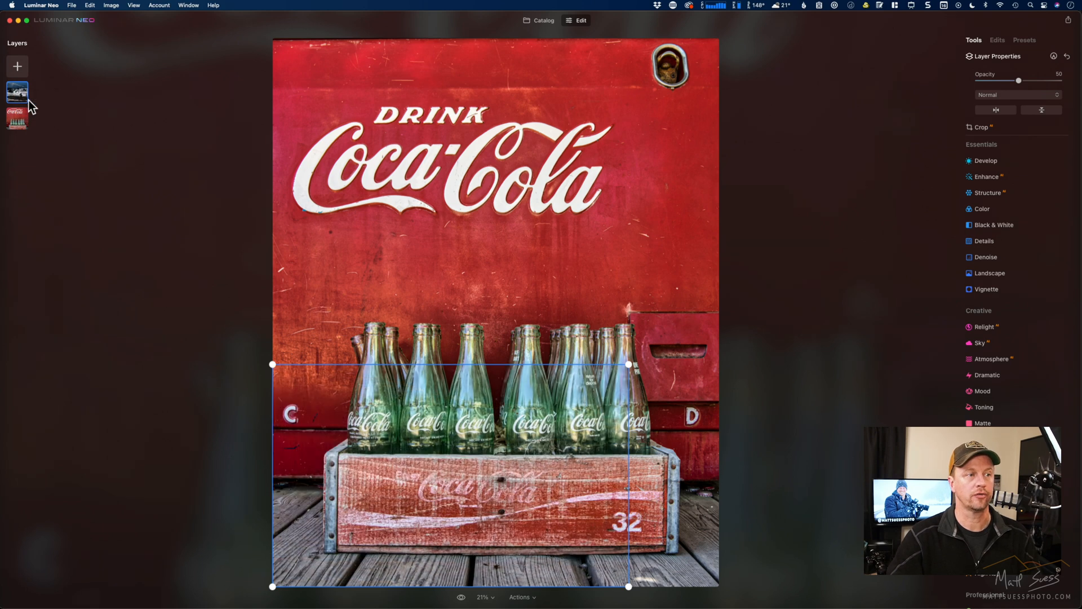
click(17, 66)
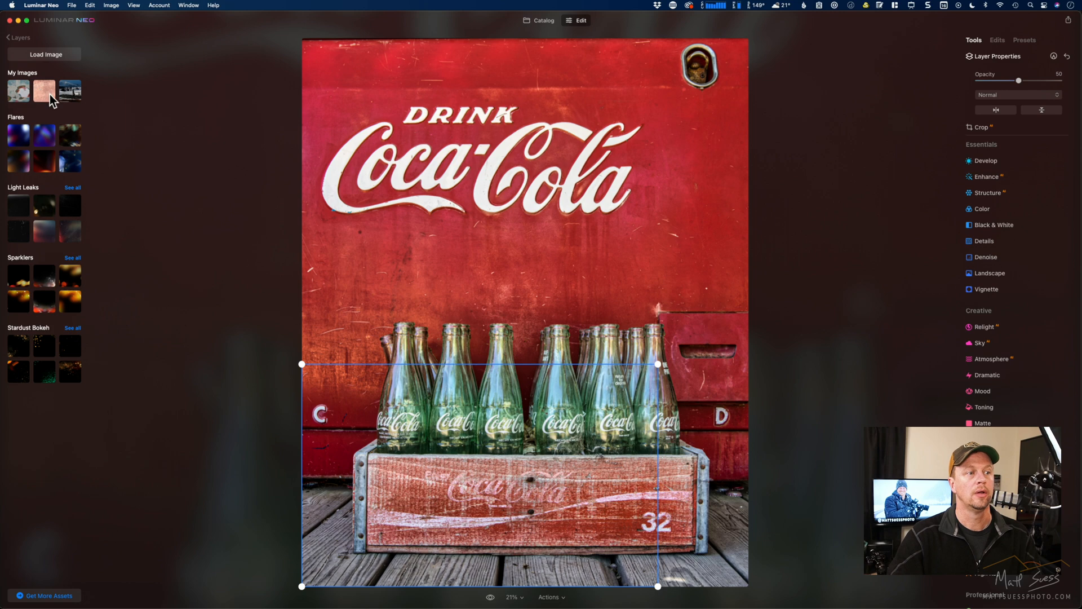
click(45, 93)
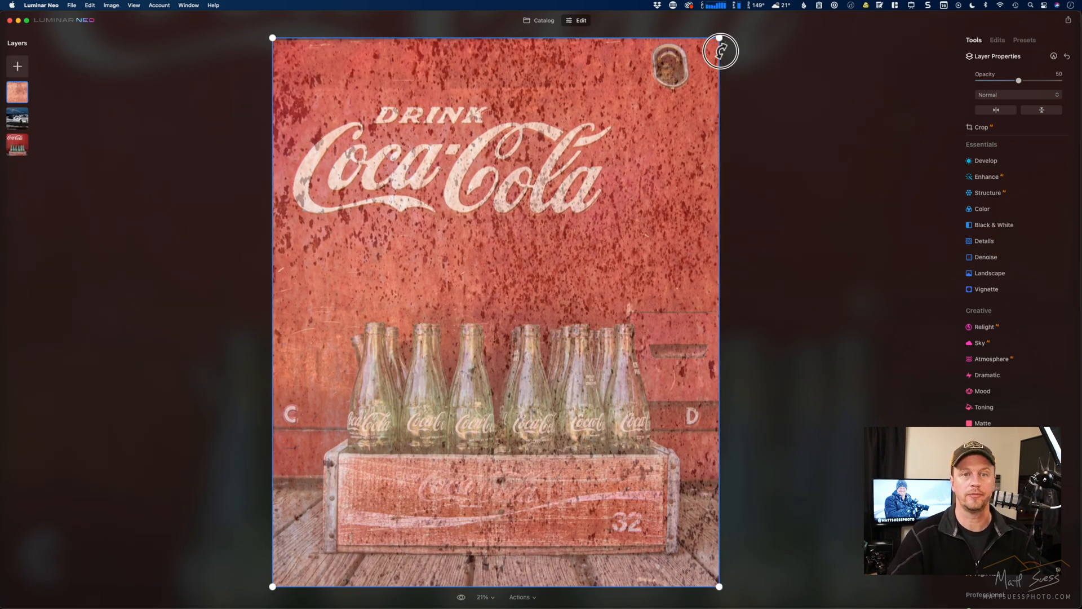
- Rotate the peach texture layer about a quarter turn with a slight tilt, enlarge it and reposition it over the Coca-Cola photo
drag(720, 38, 574, 116)
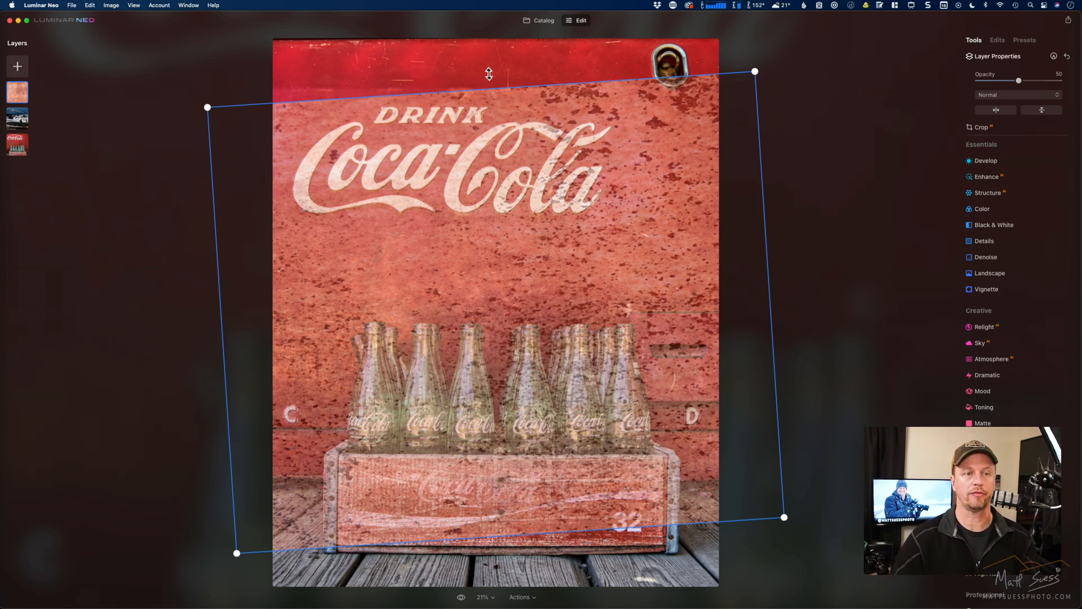
drag(755, 72, 836, 5)
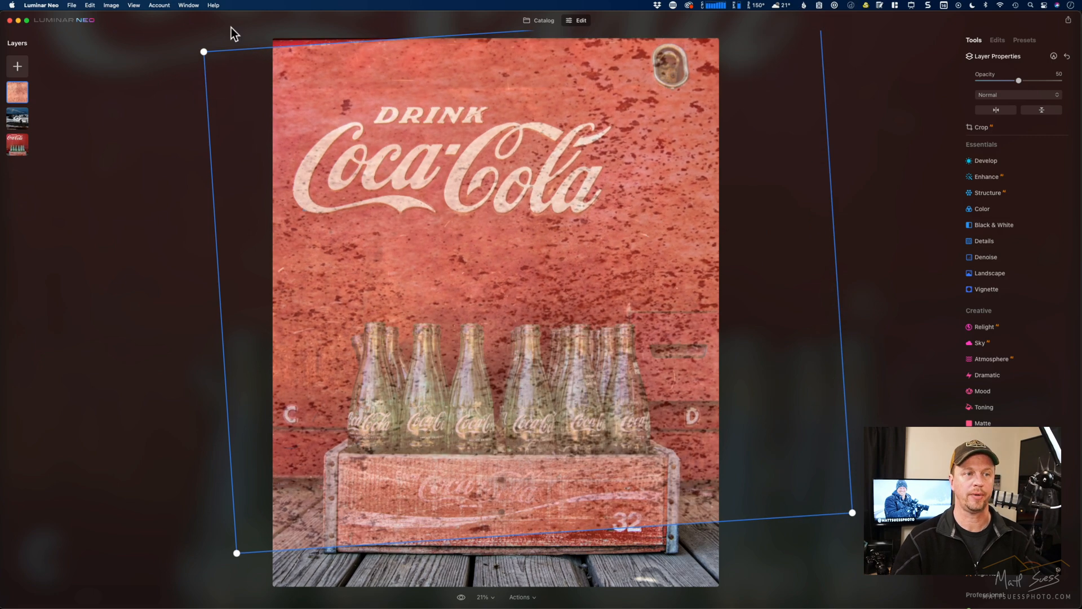
drag(202, 51, 127, 18)
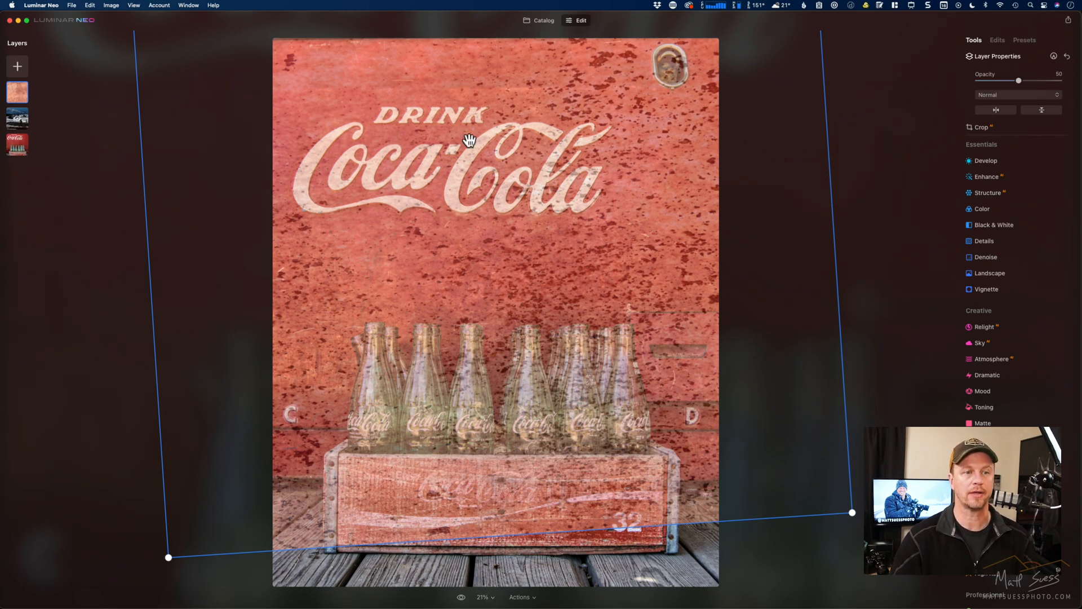
drag(452, 189, 455, 271)
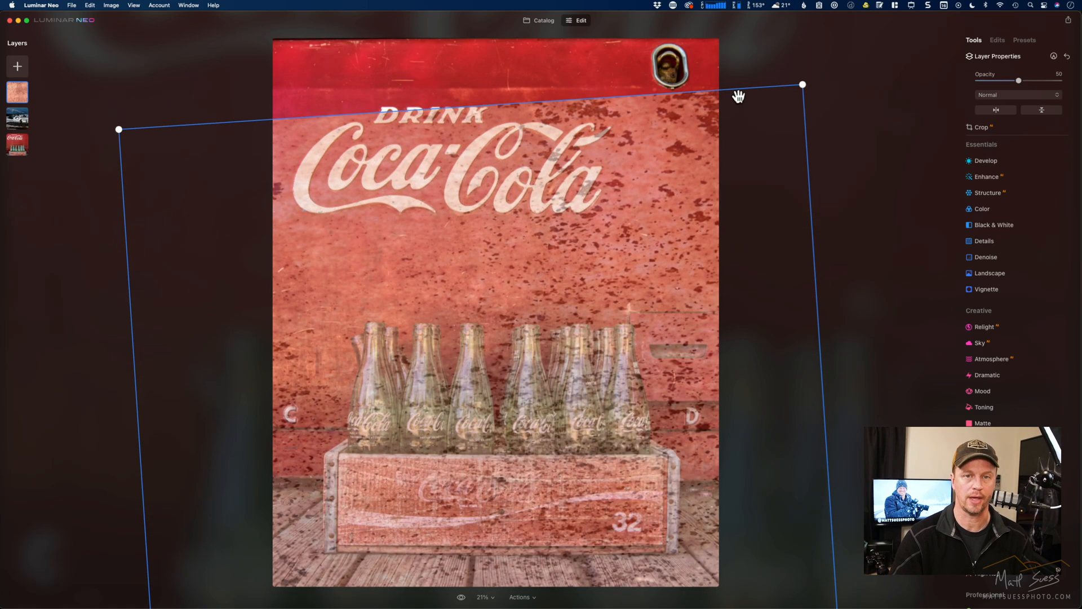
drag(793, 112, 783, 139)
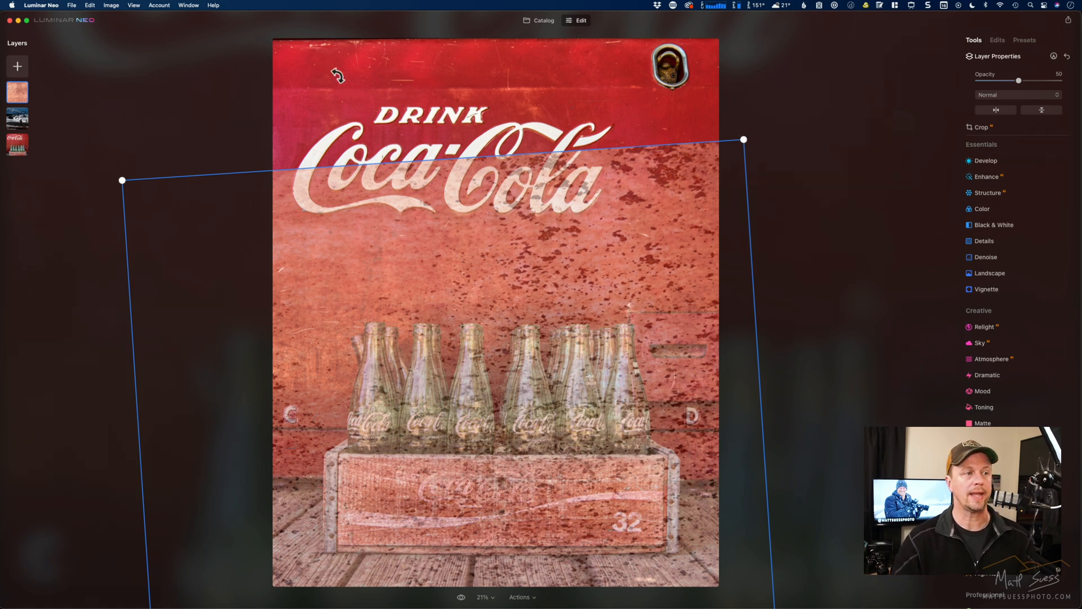
drag(638, 242, 637, 160)
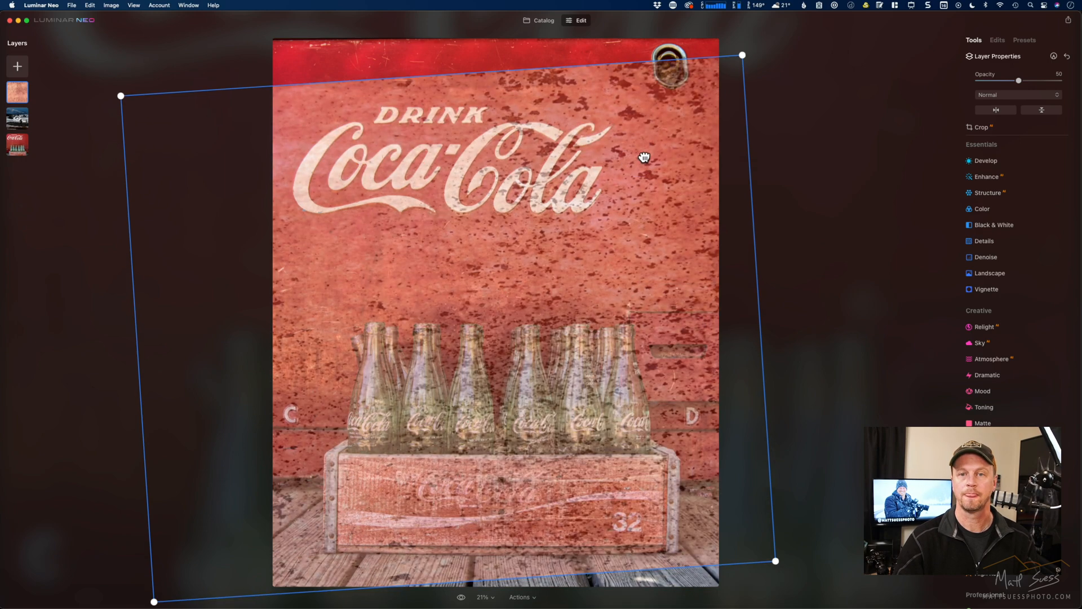
- Set the peach texture layer's opacity to 58 and its blend mode to Lighten
mouse_move(1018, 84)
mouse_down()
mouse_move(1046, 79)
mouse_move(1026, 82)
mouse_up()
click(1026, 97)
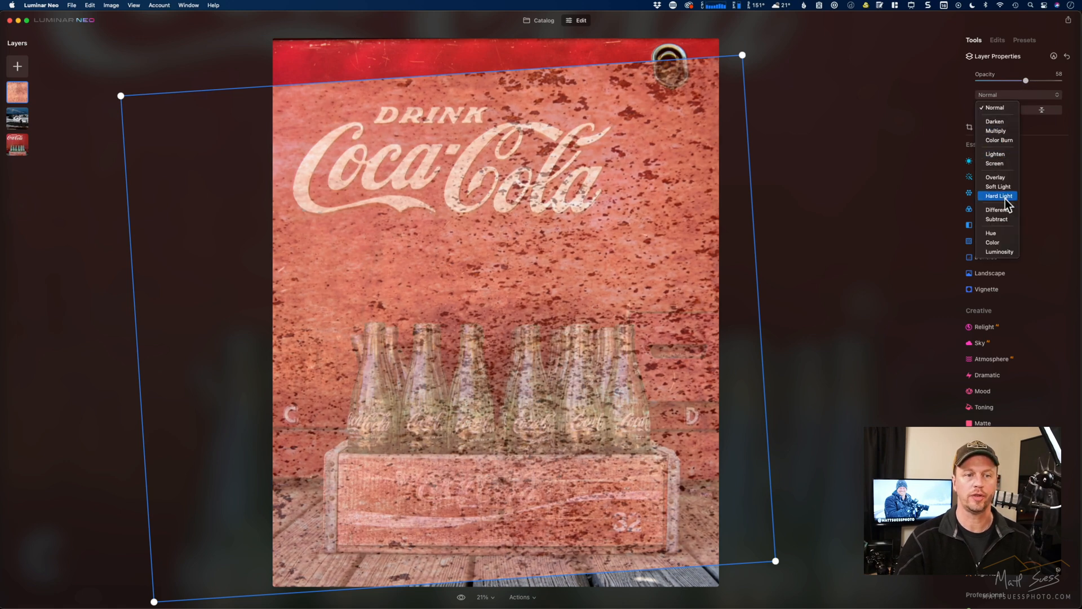
click(996, 155)
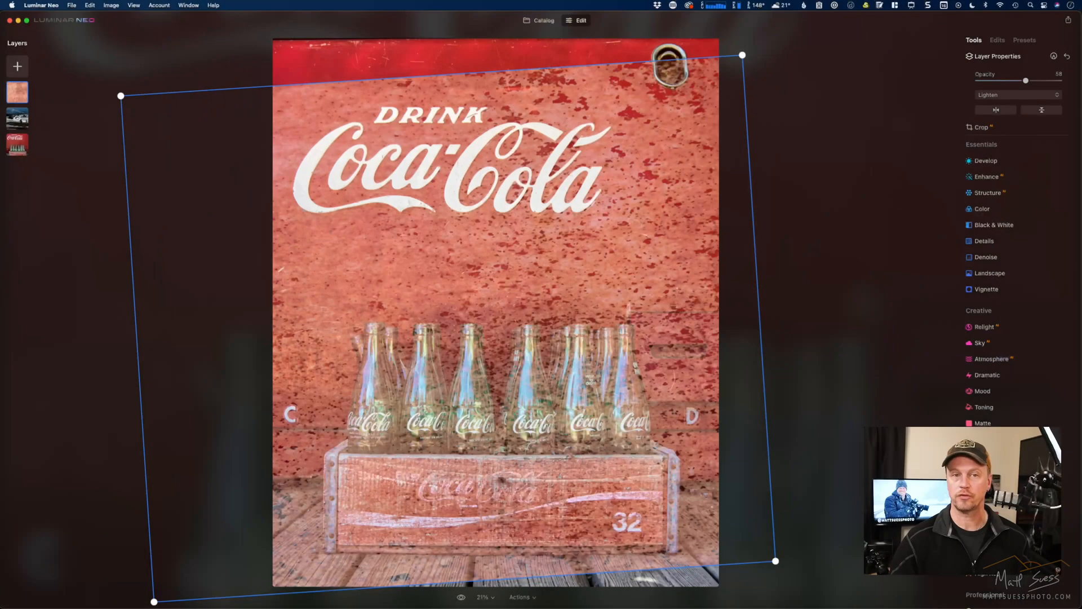
- Return to the catalog and check which image commands are available for the selected Coca-Cola photo
click(111, 5)
click(112, 6)
click(528, 20)
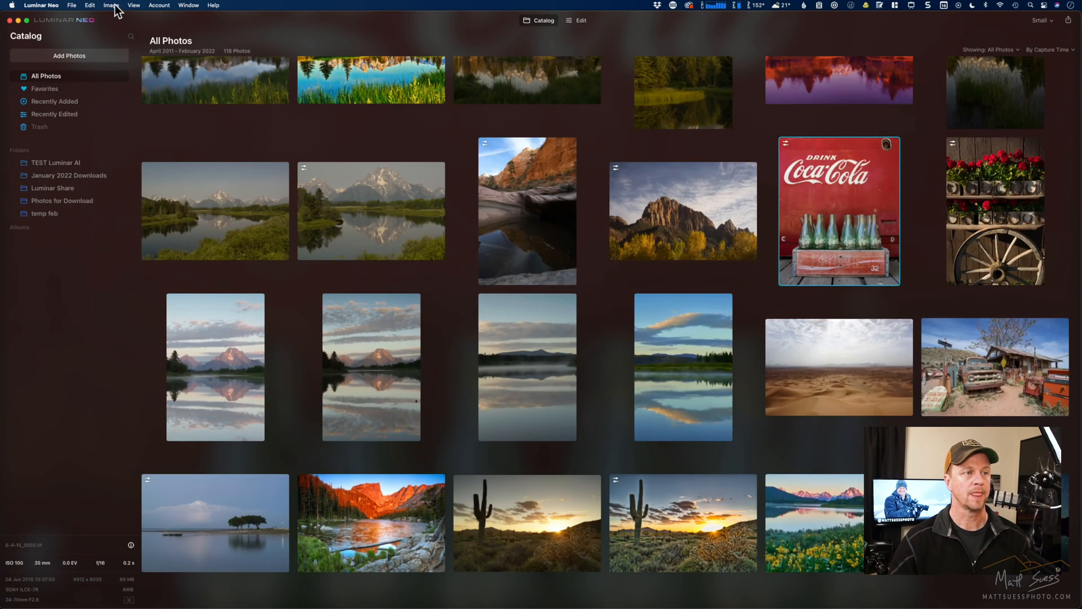
click(112, 5)
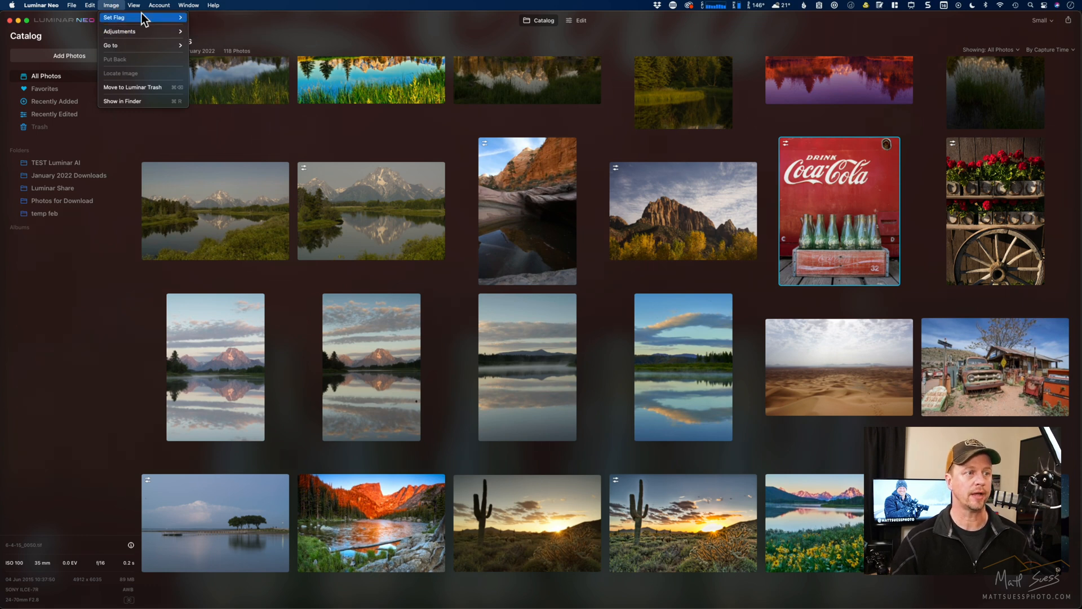
mouse_move(188, 6)
click(321, 37)
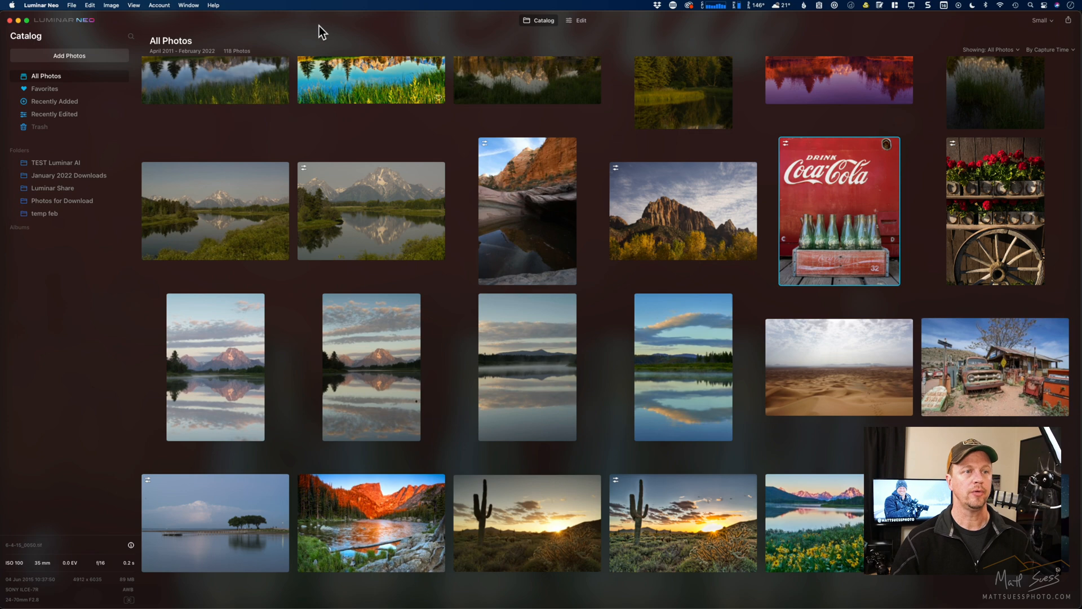
drag(319, 30, 313, 78)
- Check the catalog image commands in Luminar AI for rotating and flipping, and switch back to Luminar Neo
click(301, 22)
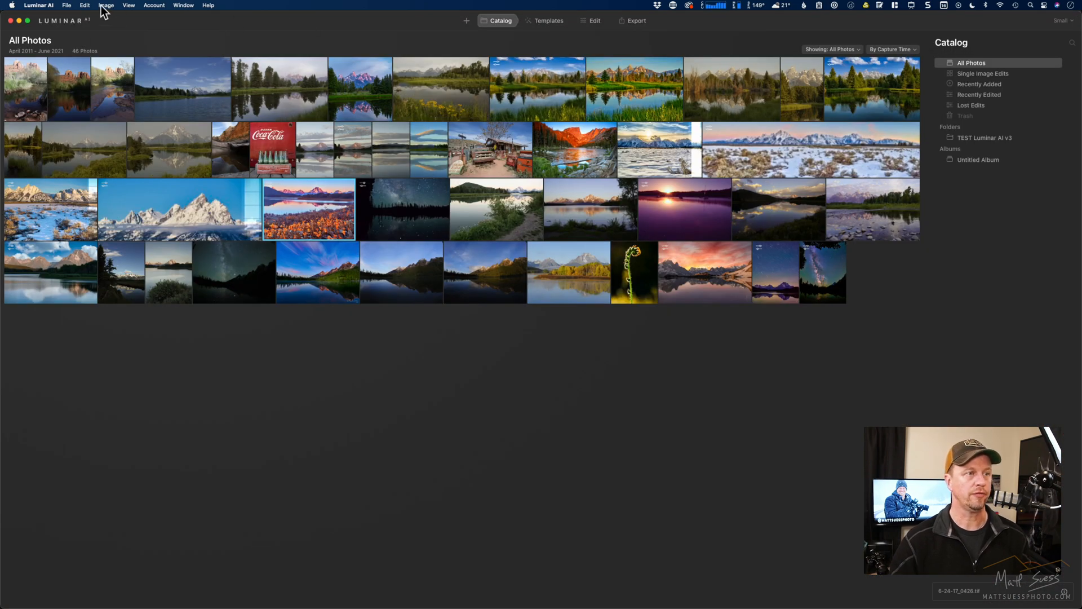
click(101, 5)
mouse_move(110, 34)
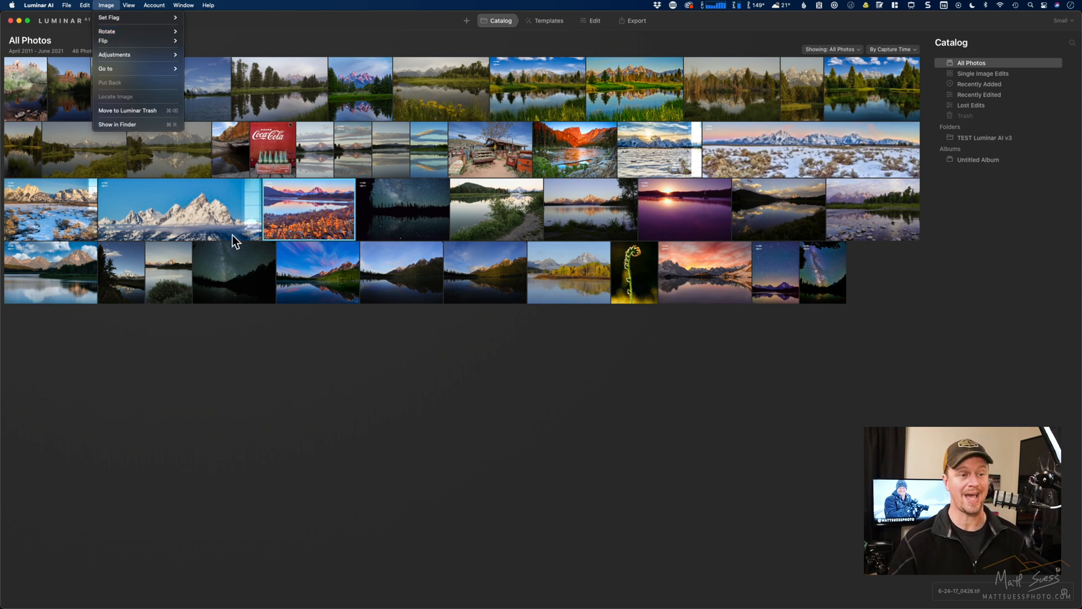
click(273, 355)
key(super+Tab)
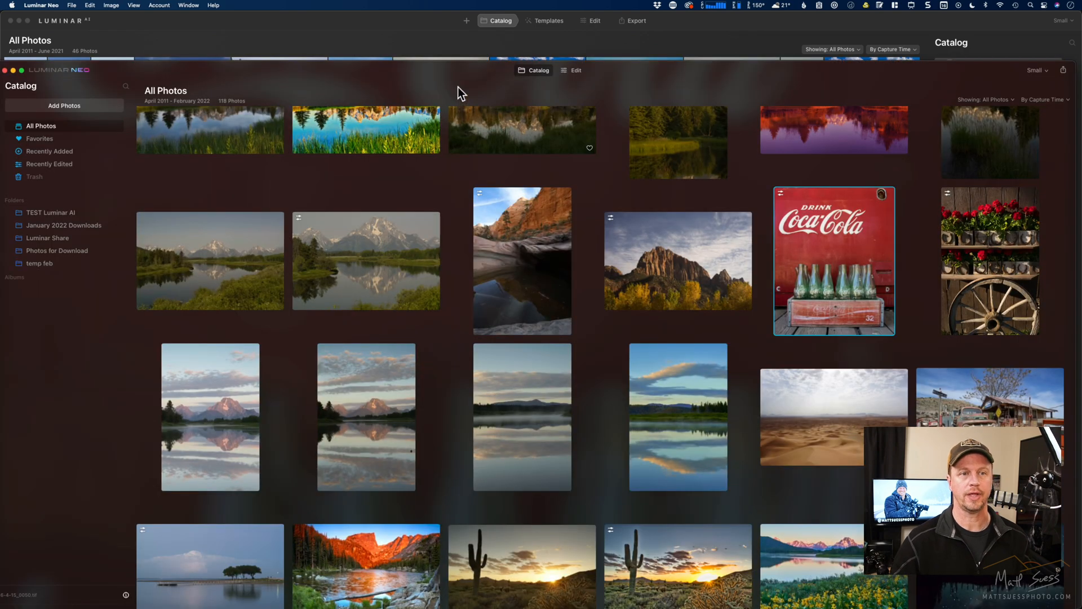
drag(448, 69, 455, 24)
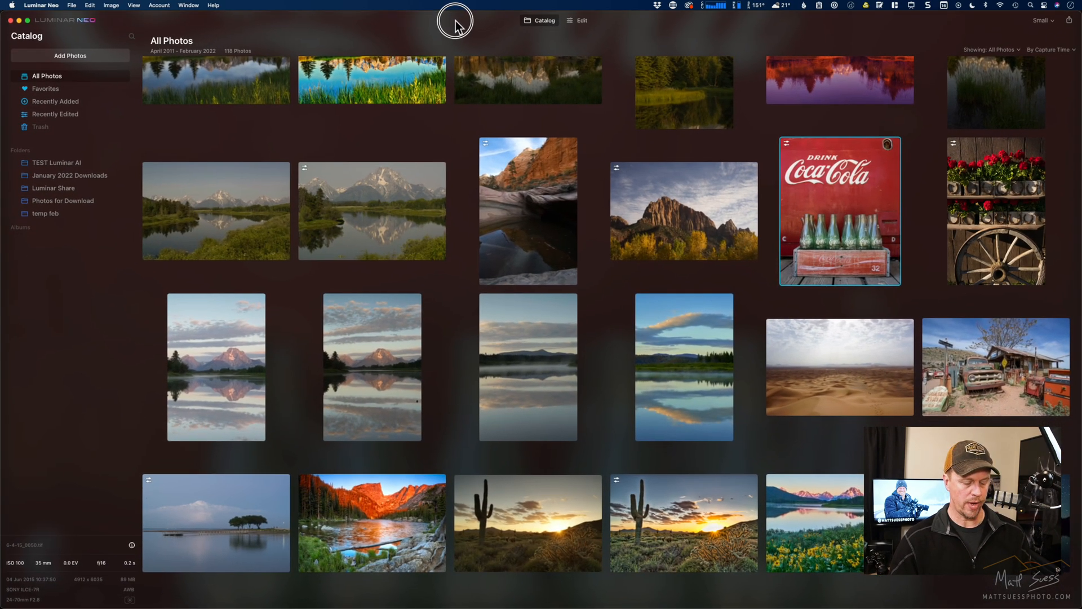